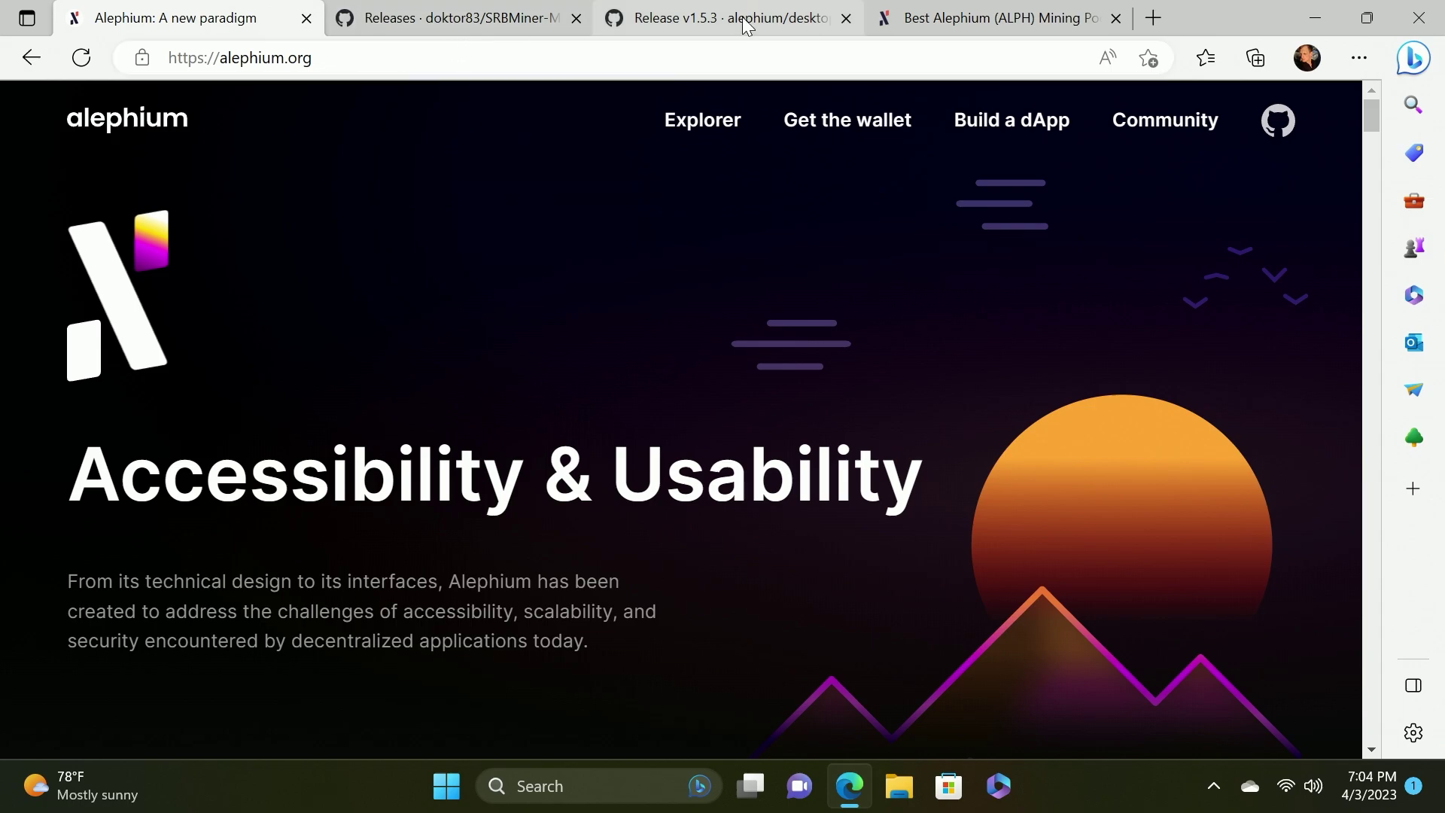
Move the Release v1.5.3 tab to second position and scroll down to its Assets list
{"action": "left_click_drag", "start_coordinate": [726, 18], "coordinate": [481, 11]}
{"action": "scroll", "coordinate": [596, 443], "scroll_direction": "down", "scroll_amount": 5}
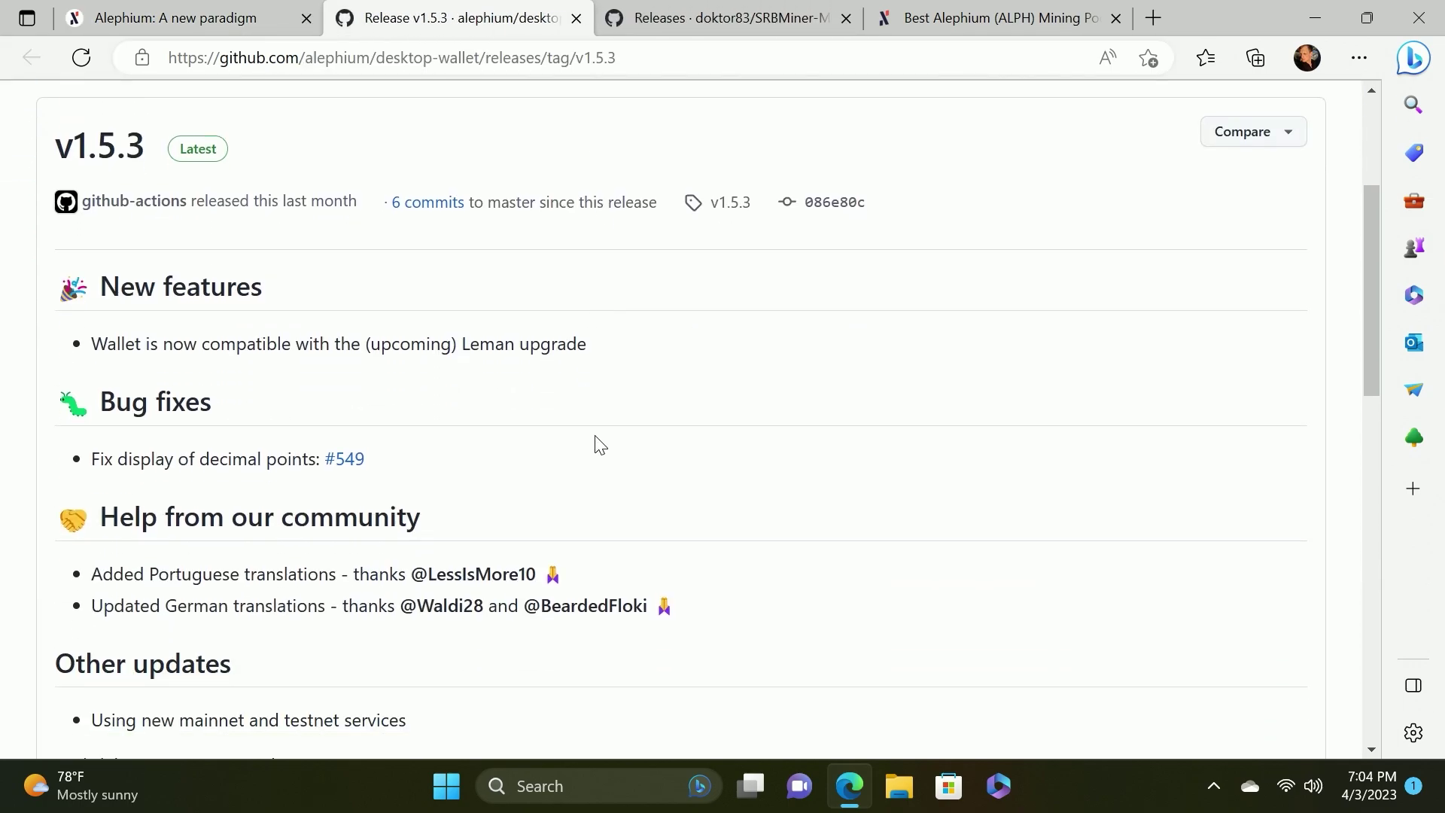
{"action": "scroll", "coordinate": [599, 437], "scroll_direction": "up", "scroll_amount": 5}
{"action": "scroll", "coordinate": [599, 437], "scroll_direction": "down", "scroll_amount": 15}
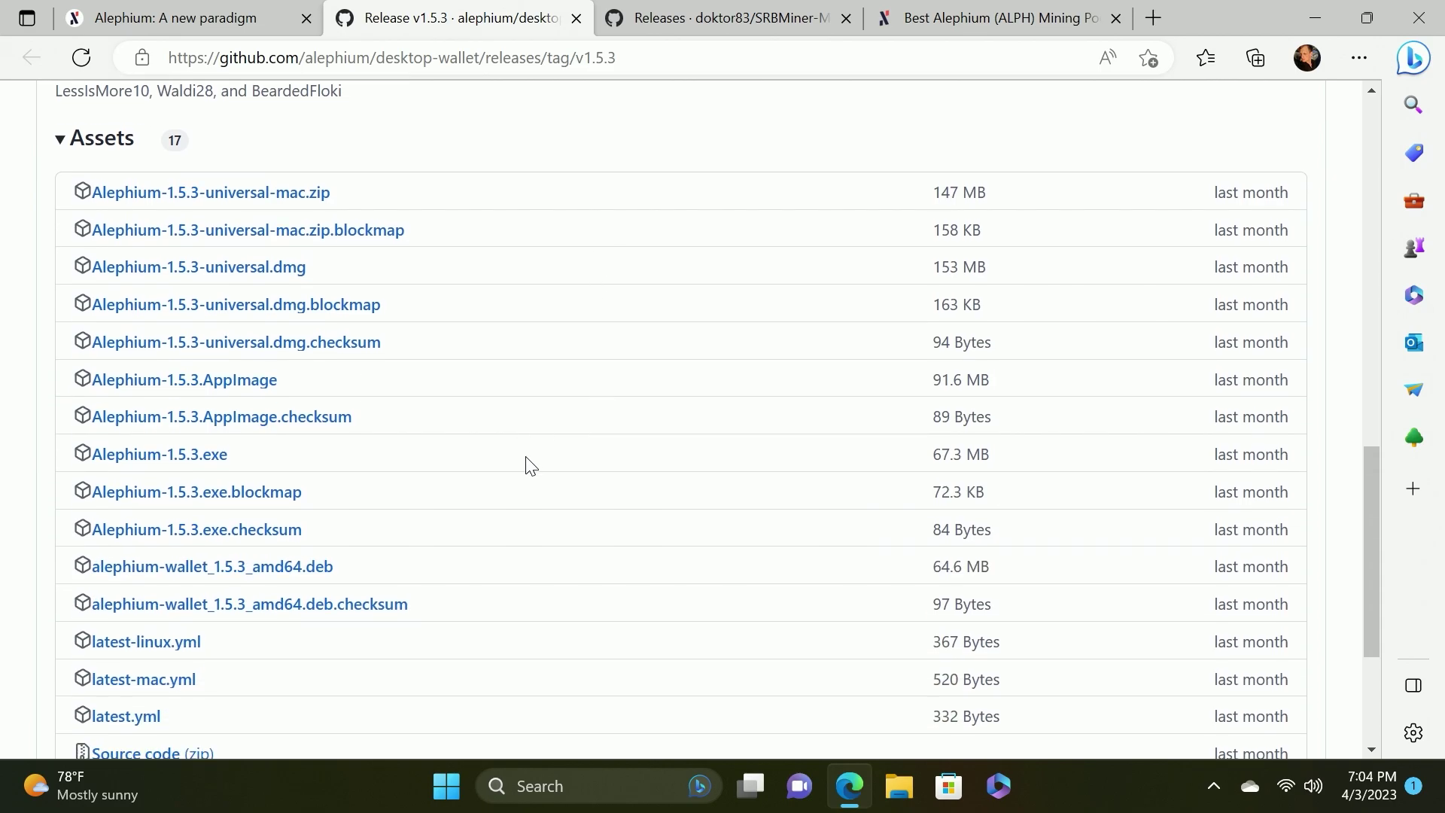
Create a desktop folder named ALPH, place it beside Miners, and open Windows search
{"action": "left_click", "coordinate": [1315, 18]}
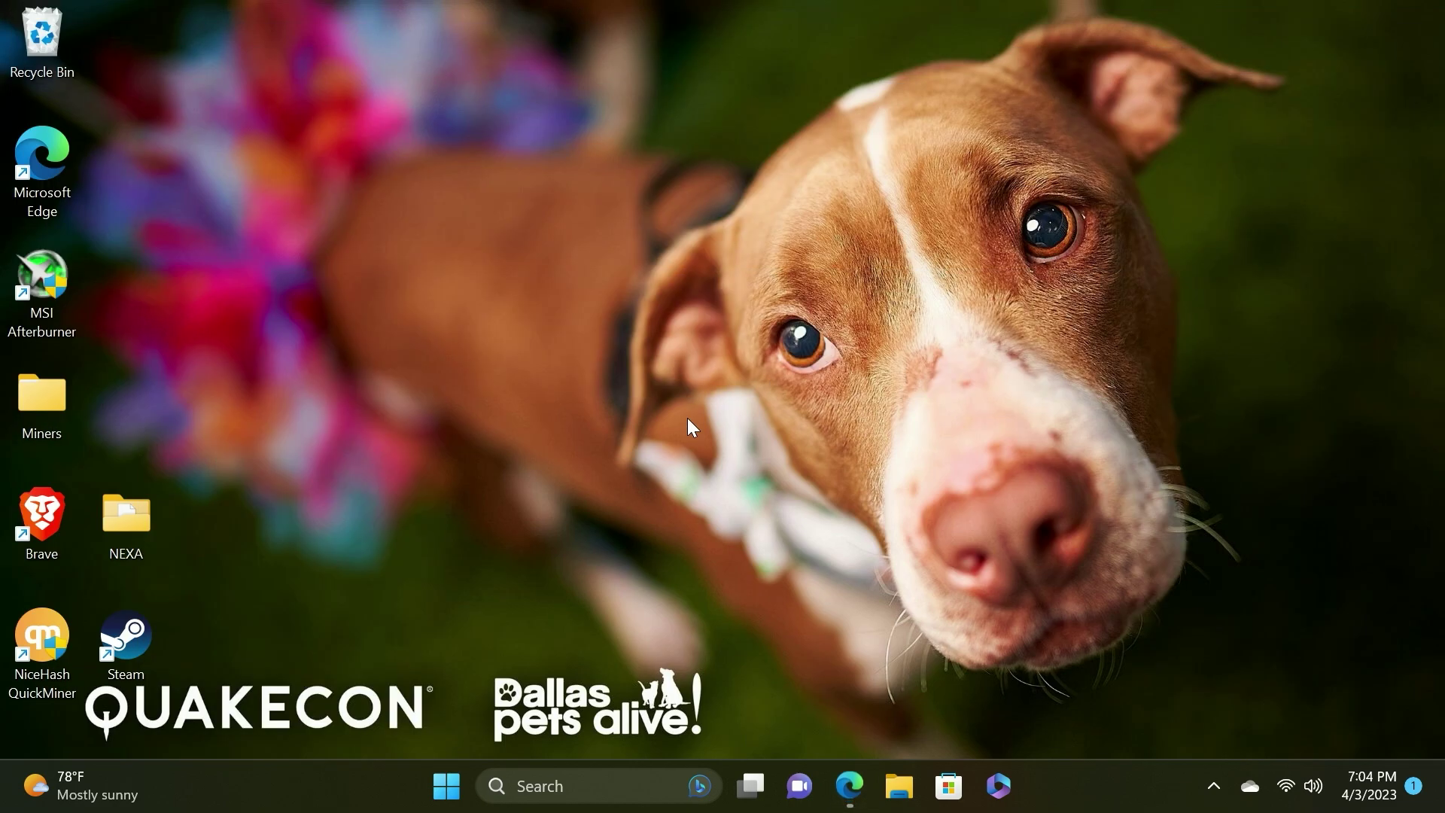
{"action": "right_click", "coordinate": [254, 344]}
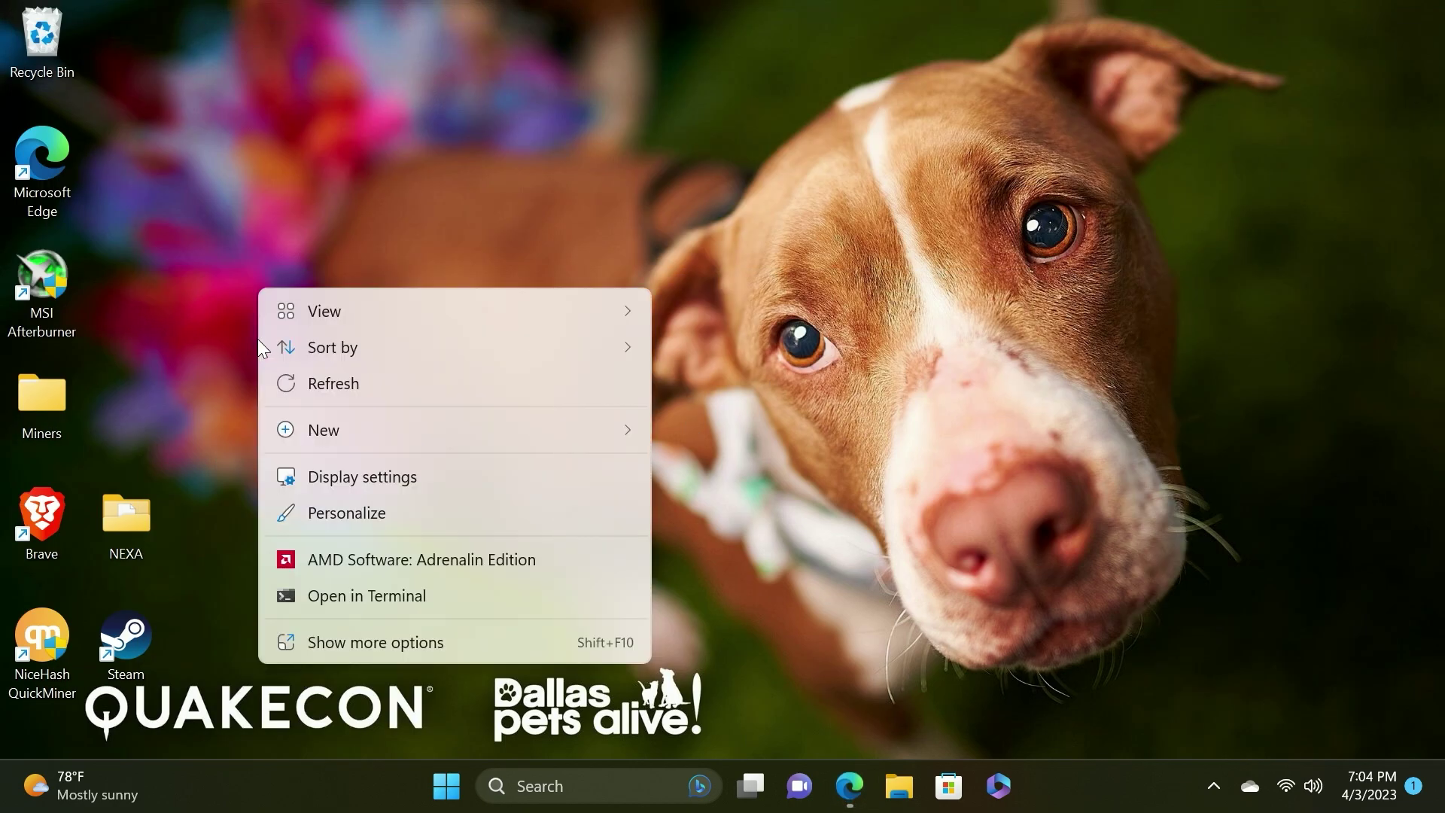
{"action": "mouse_move", "coordinate": [348, 432]}
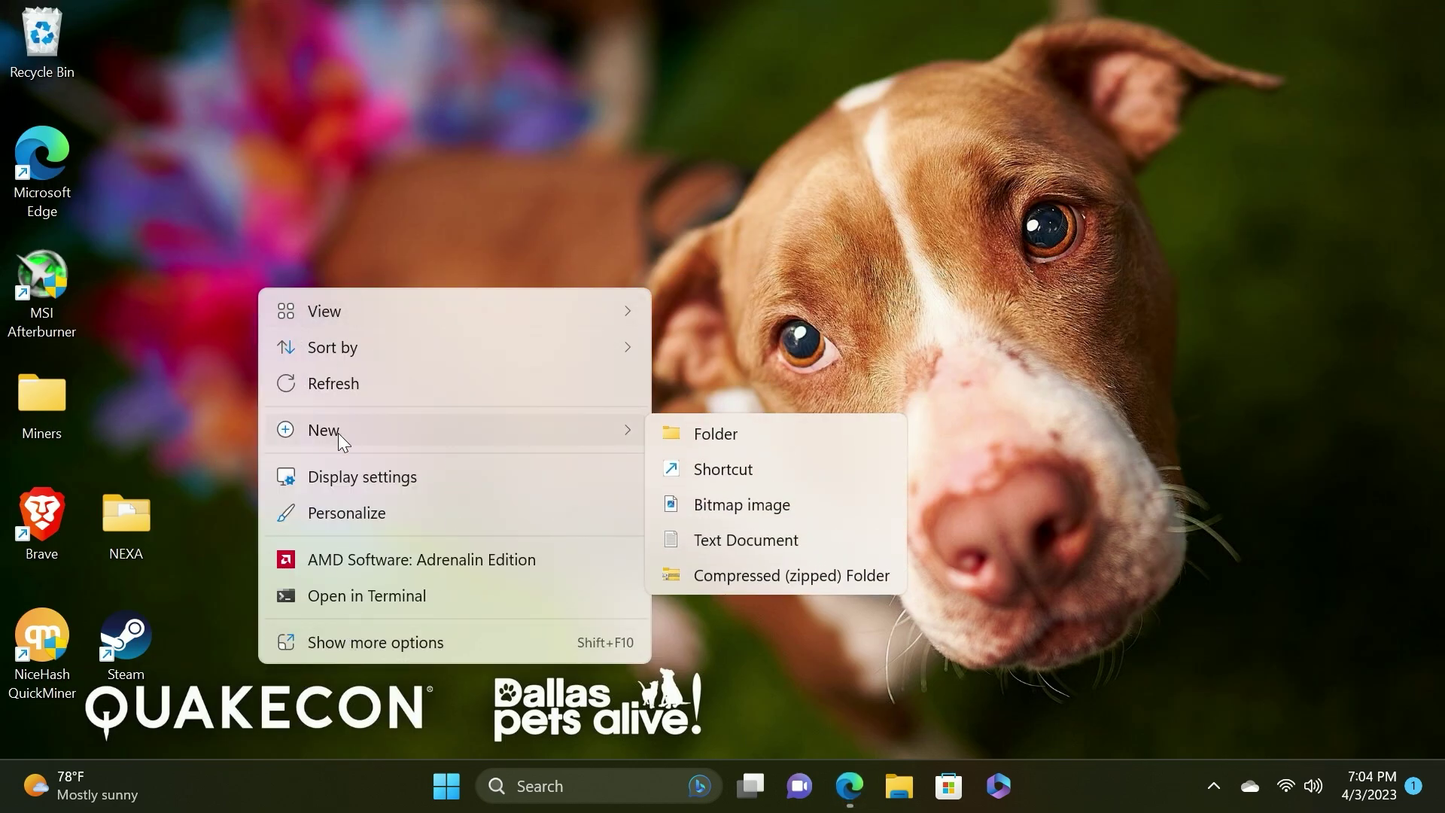
{"action": "left_click", "coordinate": [805, 440]}
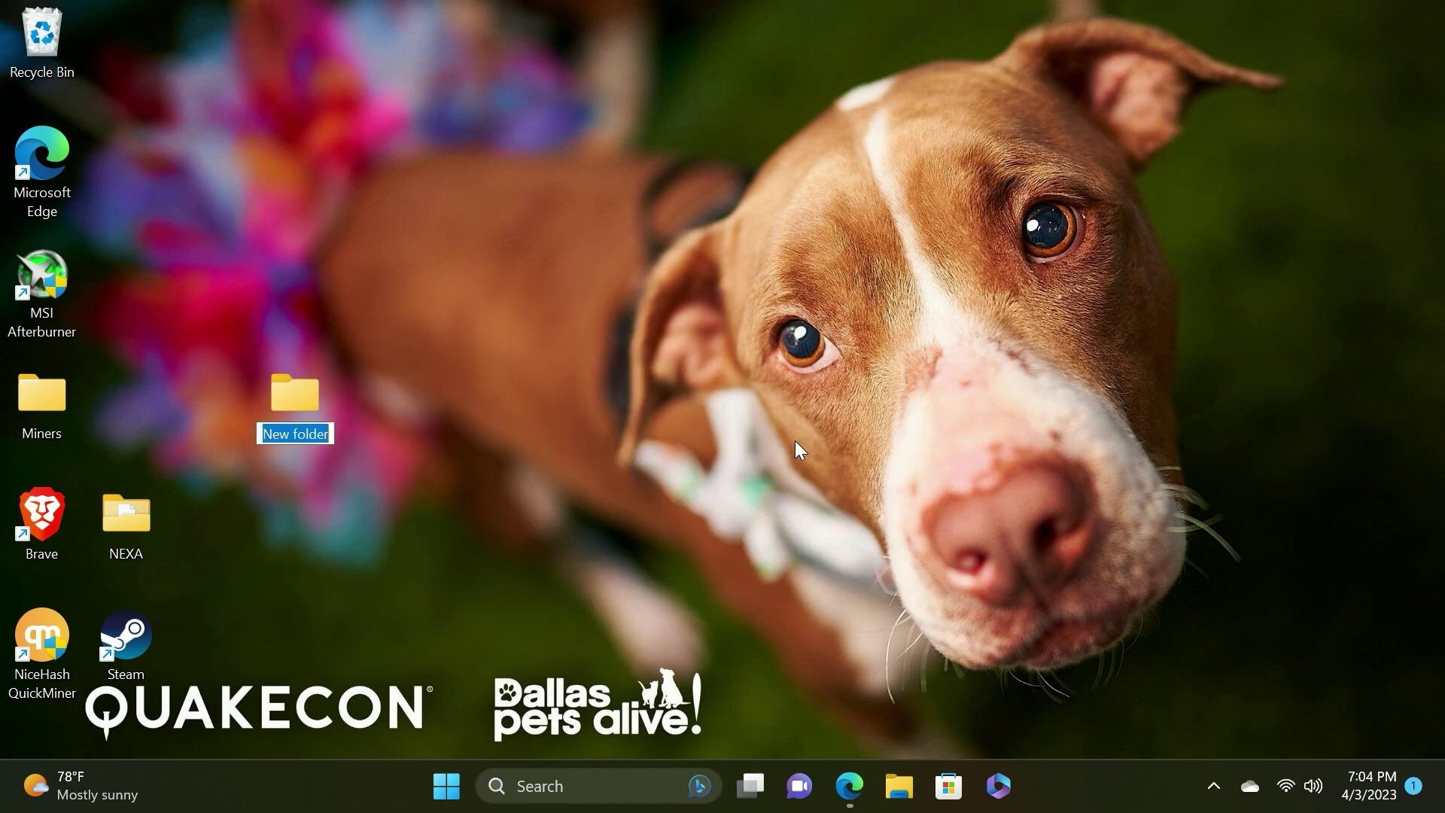
{"action": "type", "text": "ALPH"}
{"action": "key", "text": "Return"}
{"action": "left_click_drag", "start_coordinate": [317, 398], "coordinate": [149, 396]}
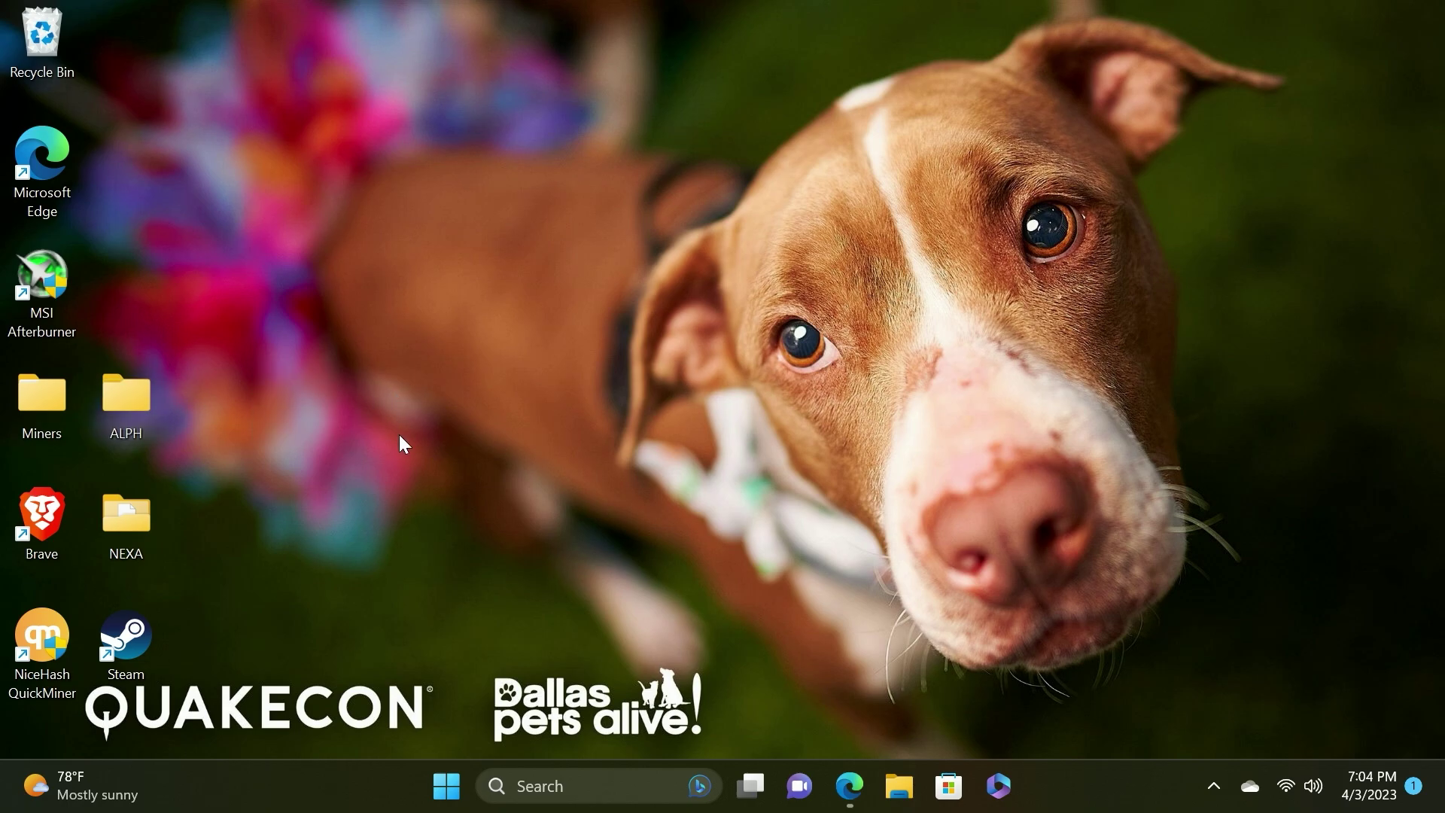
{"action": "left_click", "coordinate": [599, 792]}
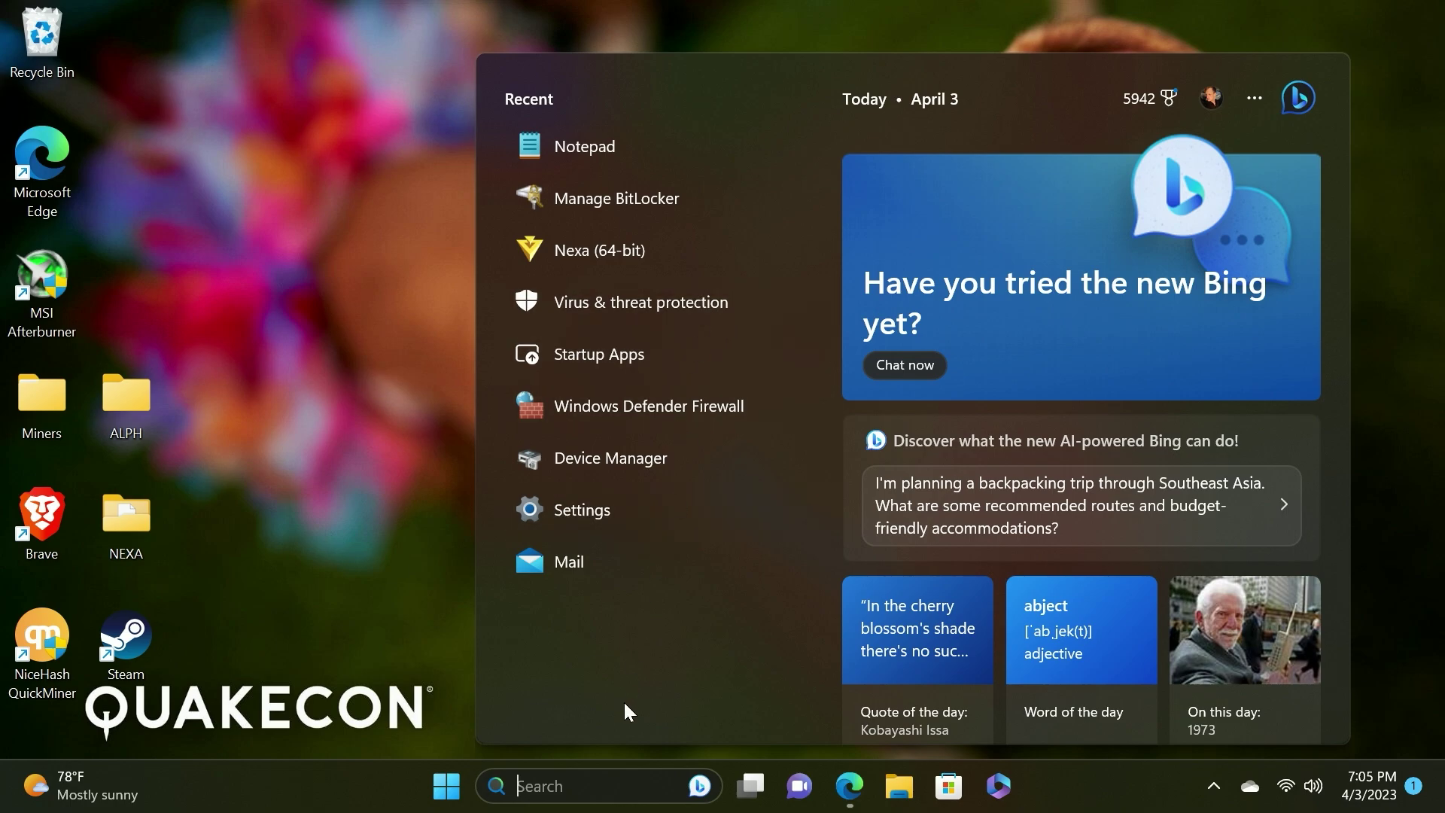
Open the Defender exclusions list via Virus & threat protection settings
{"action": "type", "text": "virus"}
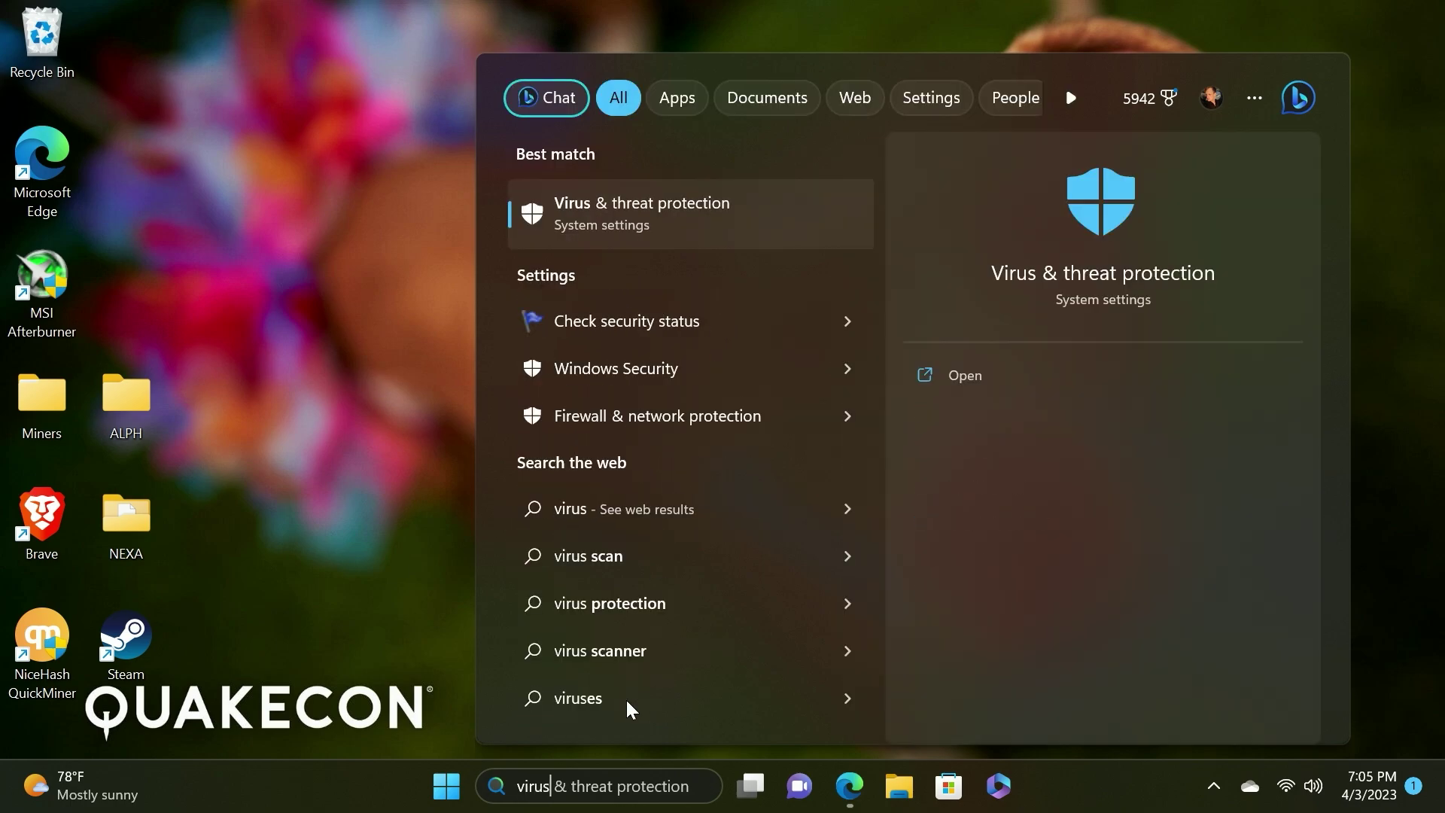
{"action": "left_click", "coordinate": [661, 223]}
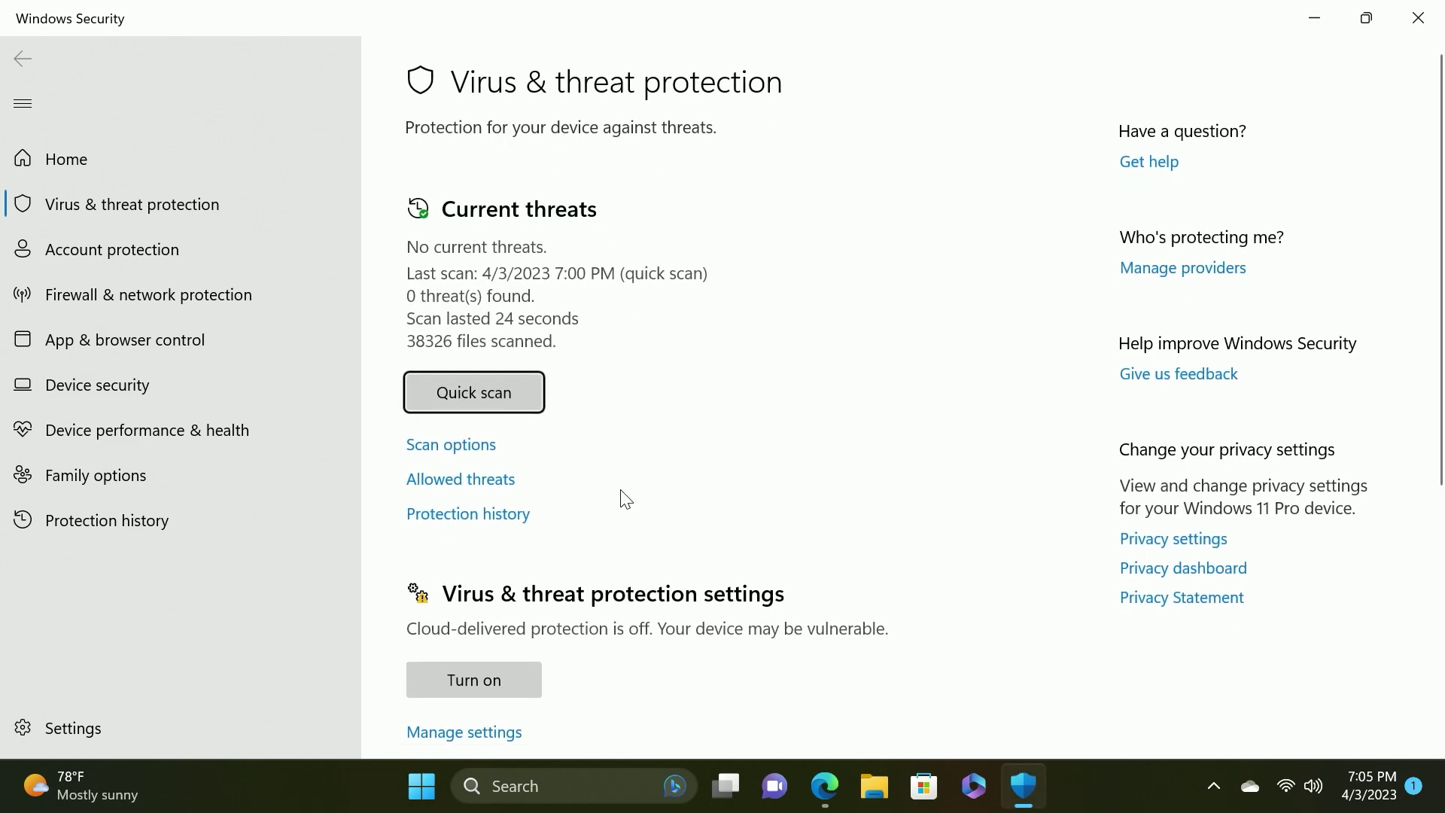
{"action": "scroll", "coordinate": [622, 499], "scroll_direction": "down", "scroll_amount": 5}
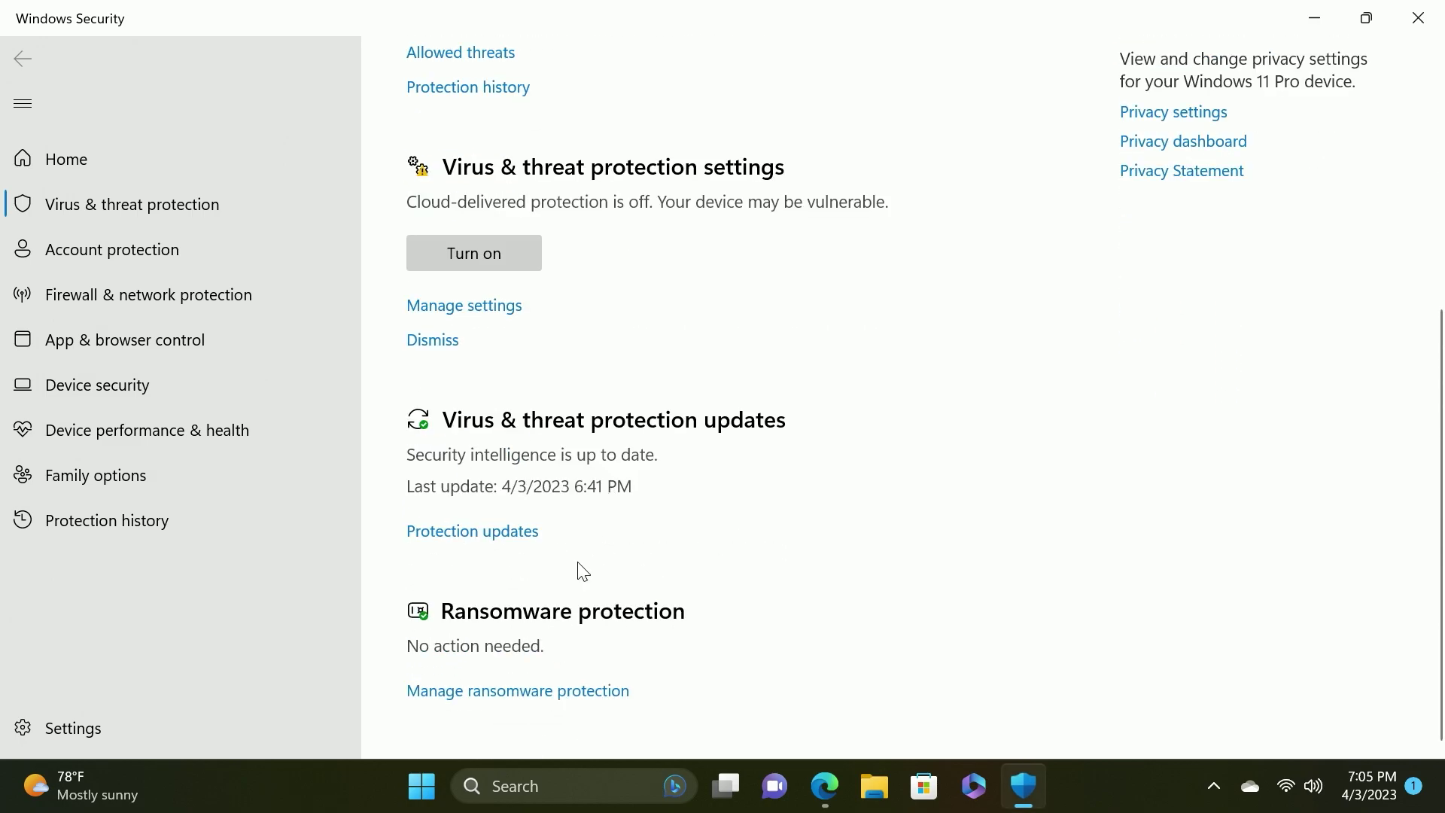
{"action": "scroll", "coordinate": [583, 572], "scroll_direction": "up", "scroll_amount": 4}
{"action": "left_click", "coordinate": [471, 629]}
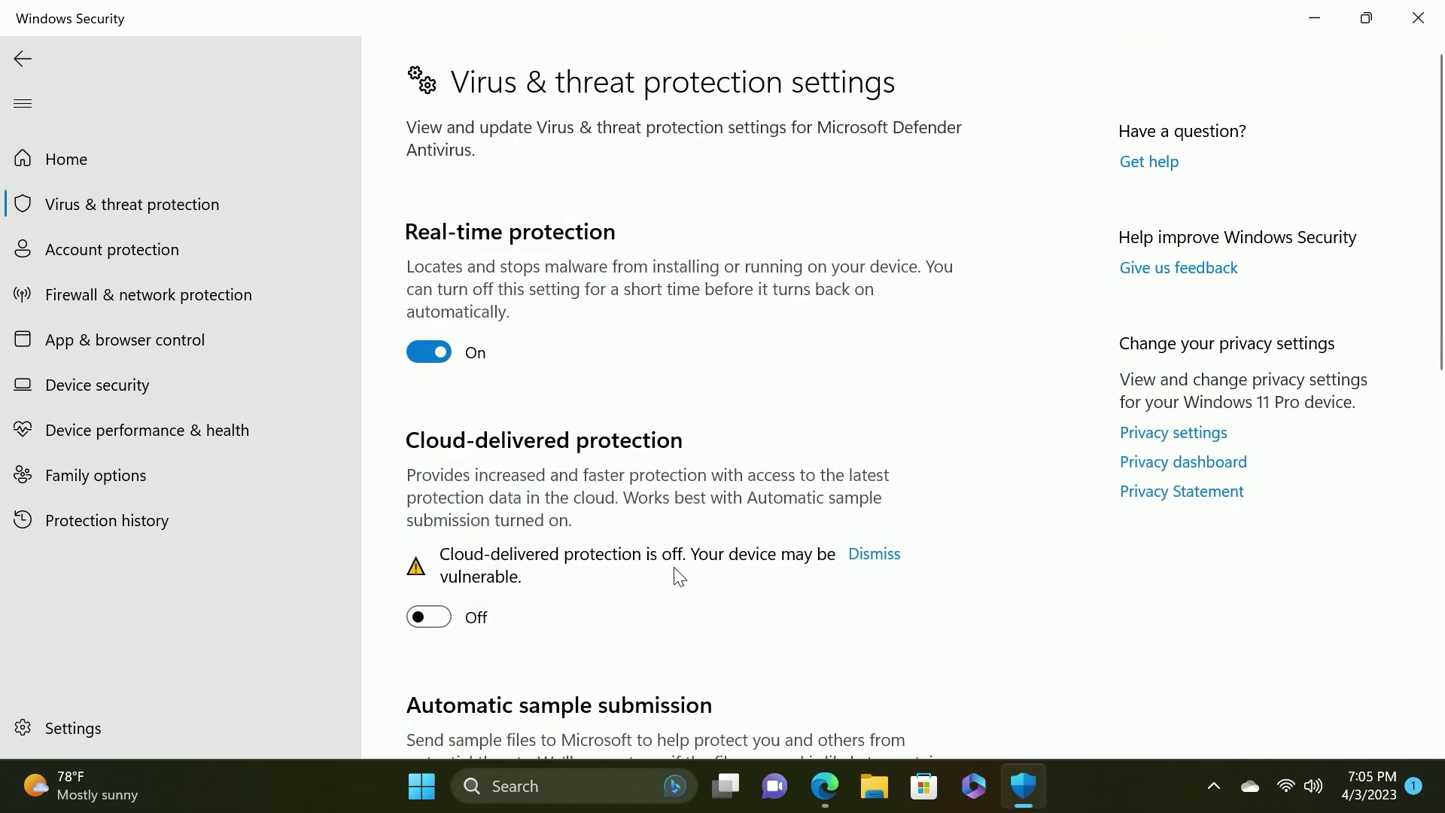
{"action": "scroll", "coordinate": [645, 570], "scroll_direction": "down", "scroll_amount": 10}
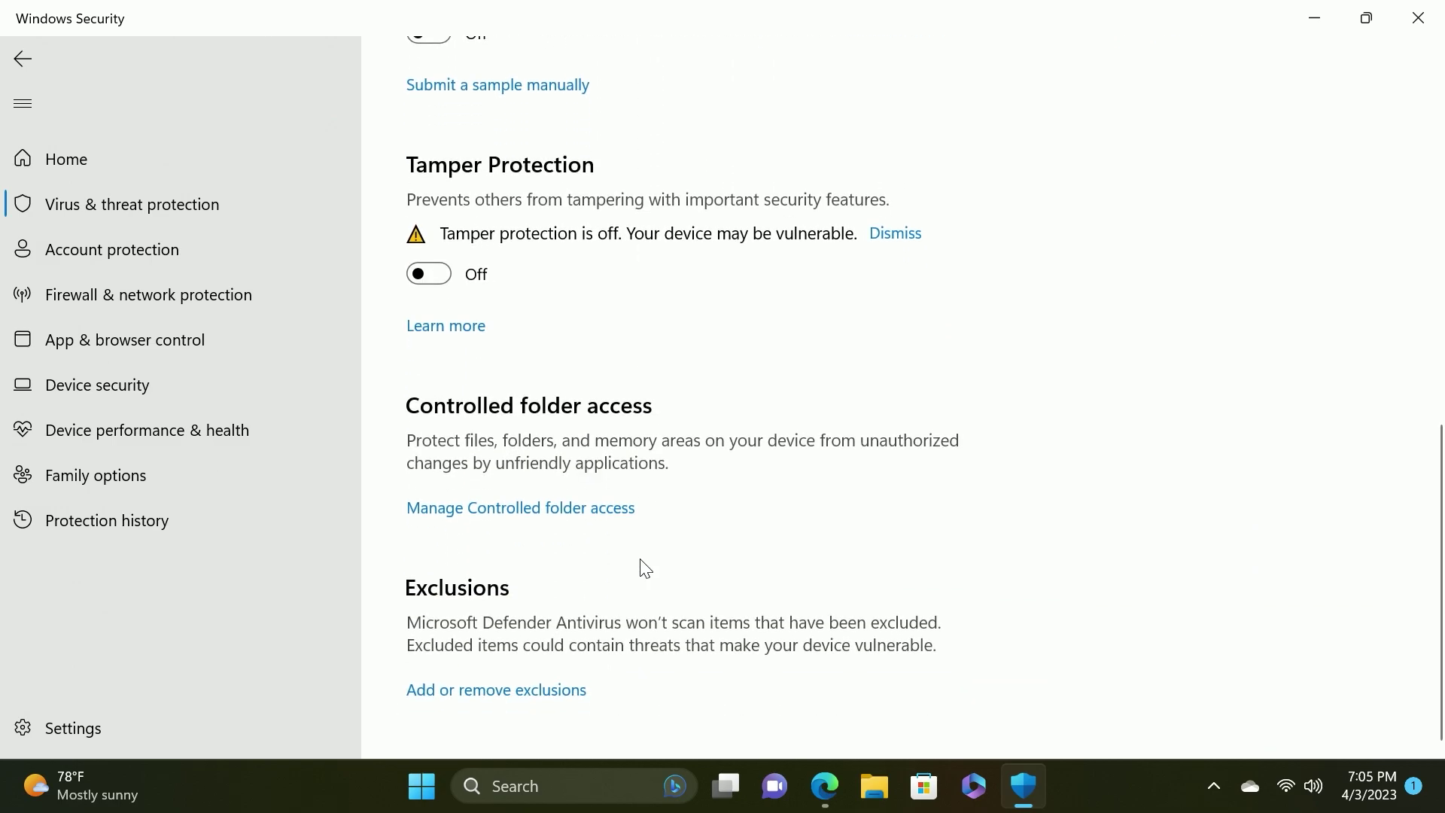
{"action": "left_click", "coordinate": [503, 691]}
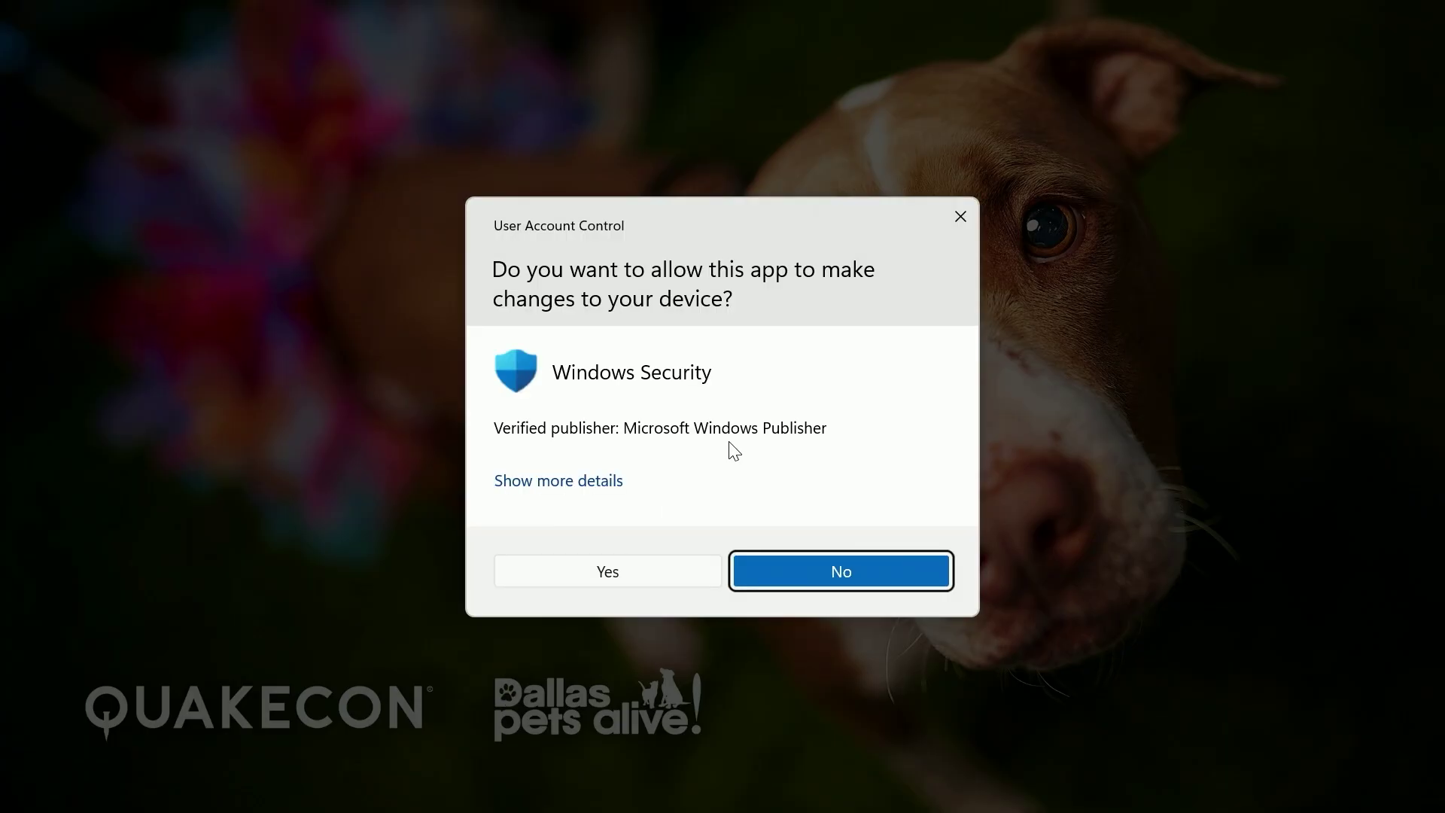
Add the desktop ALPH folder as an exclusion, then minimize Windows Security
{"action": "left_click", "coordinate": [603, 572]}
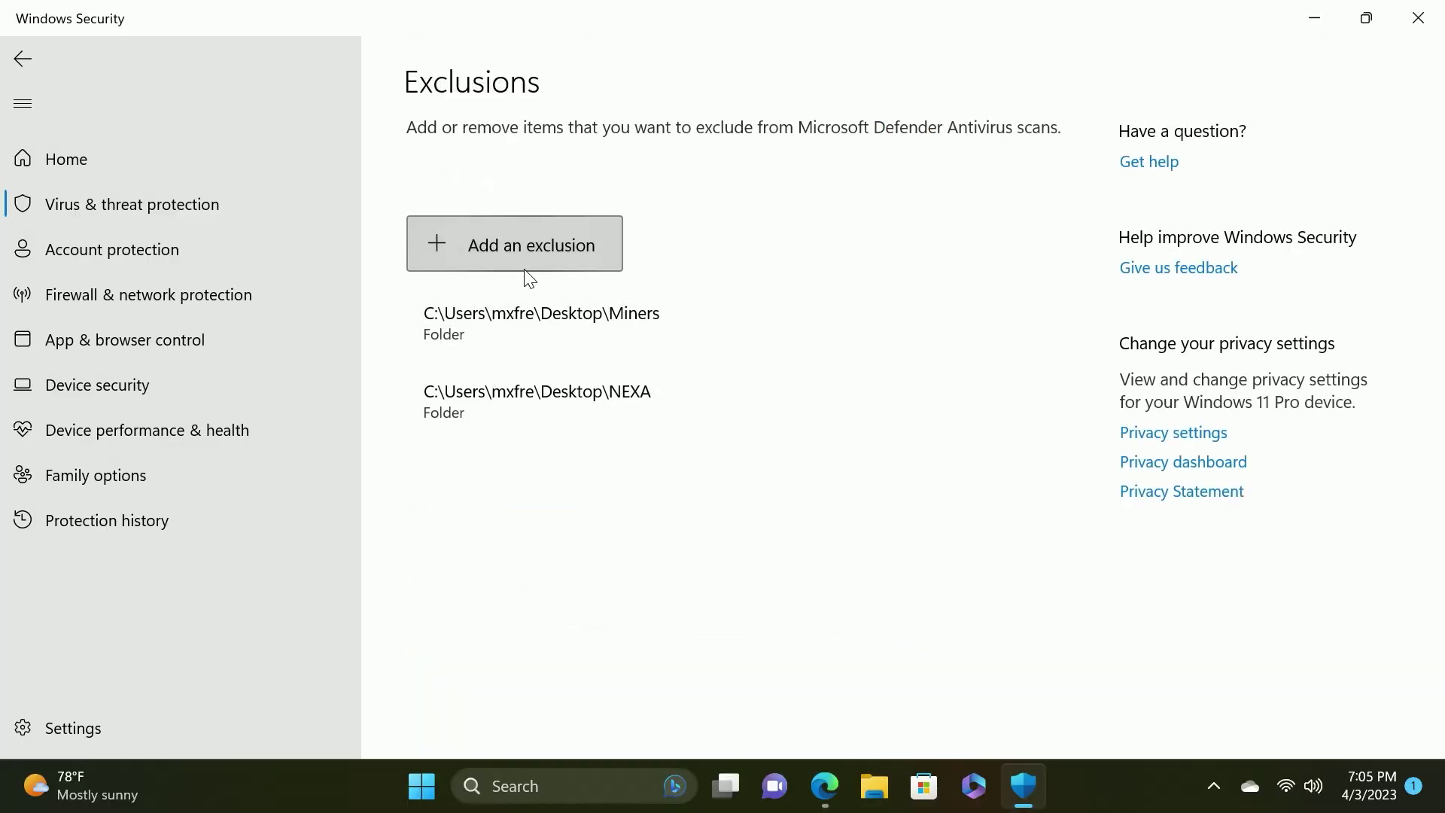
{"action": "left_click", "coordinate": [526, 255]}
{"action": "left_click", "coordinate": [506, 343]}
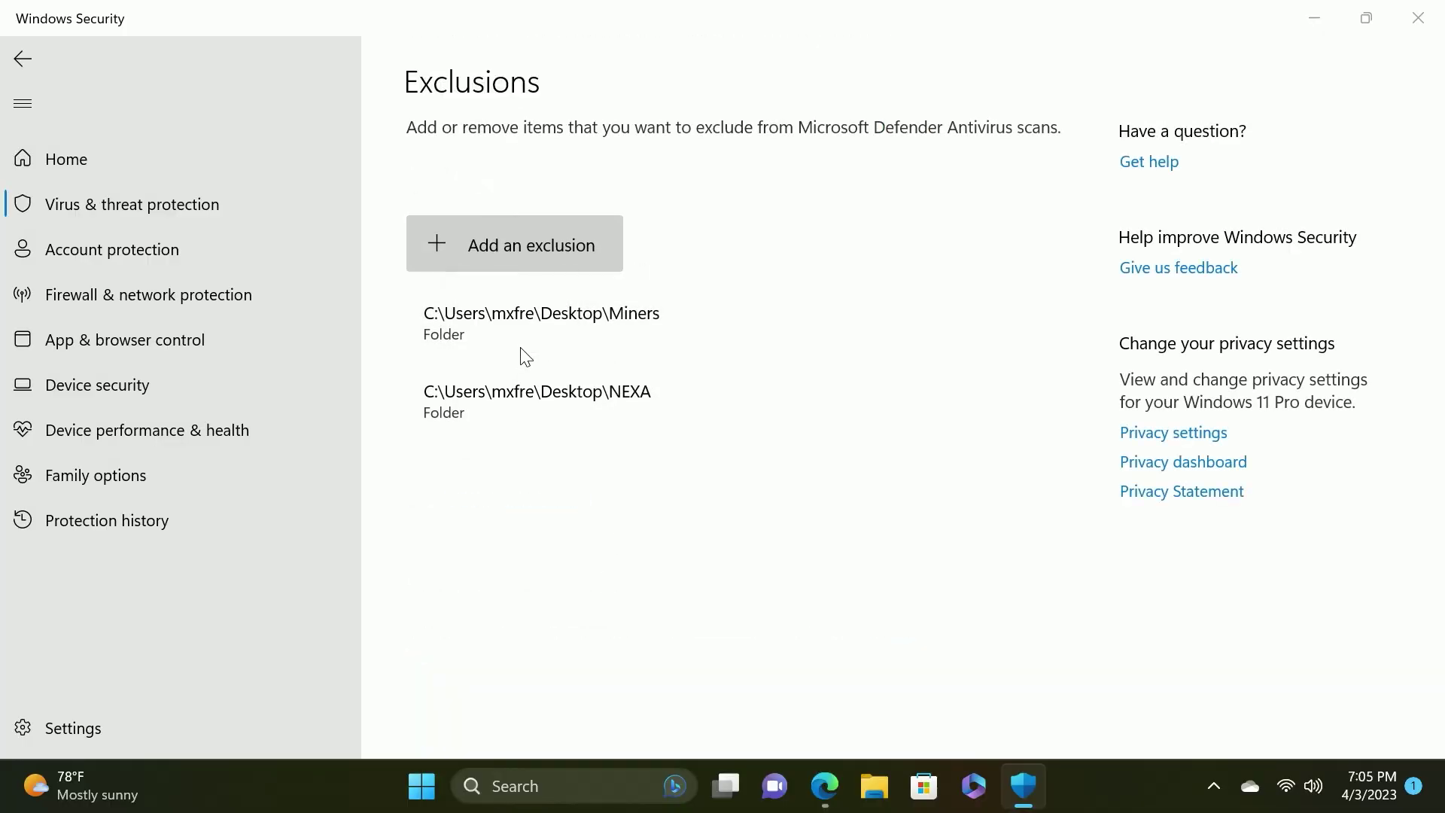
{"action": "left_click", "coordinate": [248, 181]}
{"action": "left_click", "coordinate": [519, 520]}
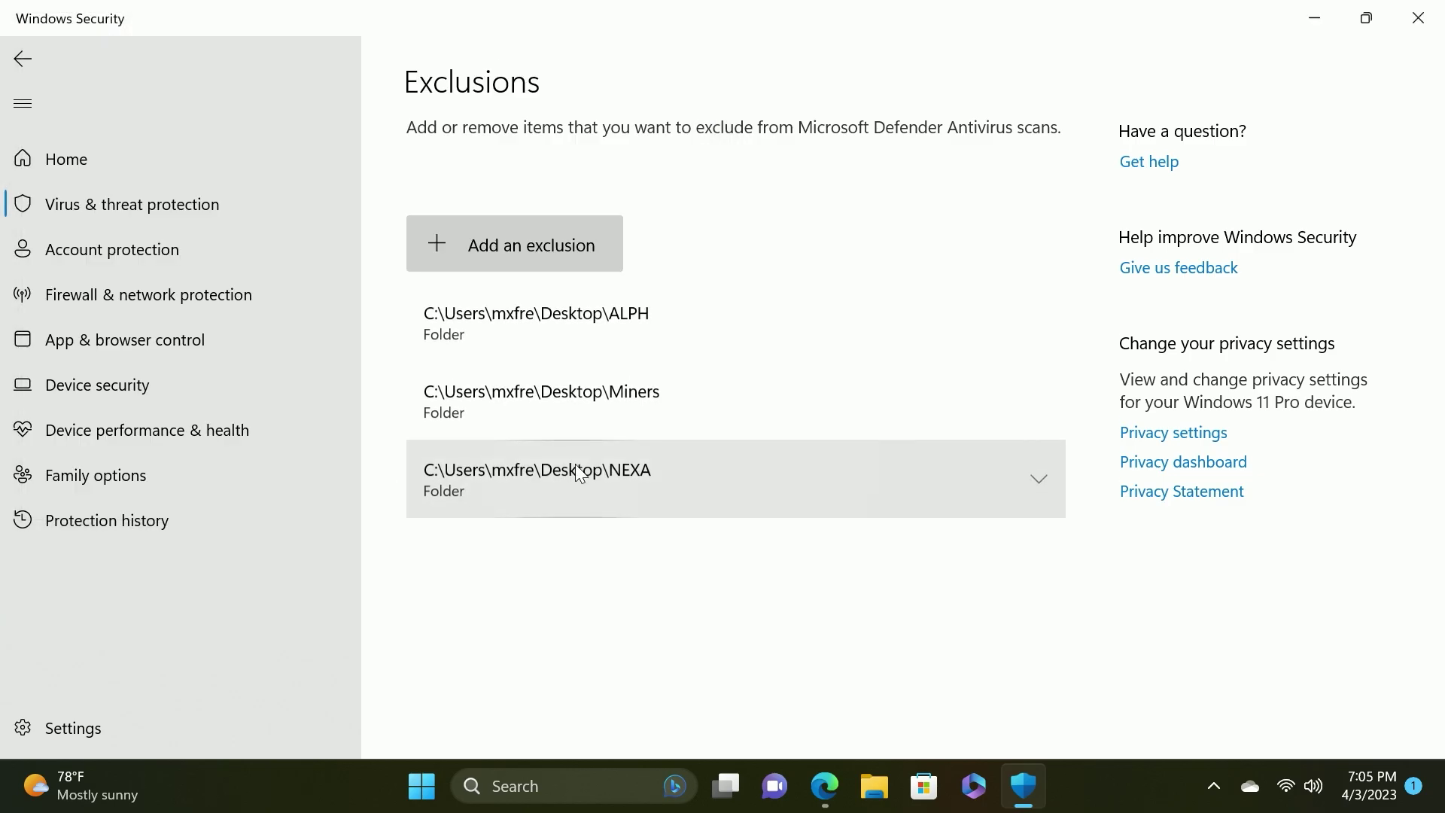
{"action": "left_click", "coordinate": [1314, 30]}
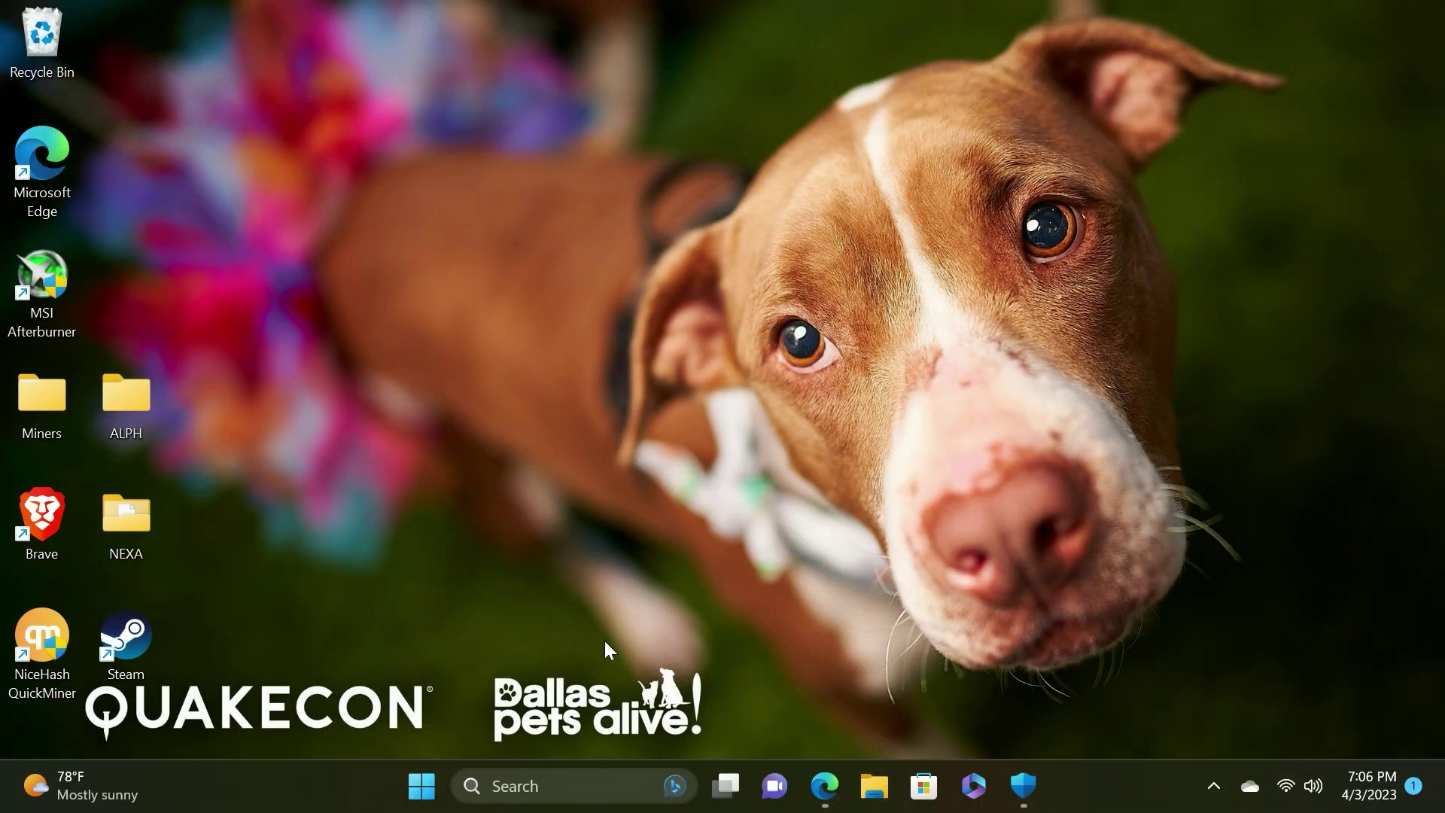
Download Alephium-1.5.3.exe and keep it despite the unverified-file warning
{"action": "left_click", "coordinate": [825, 785]}
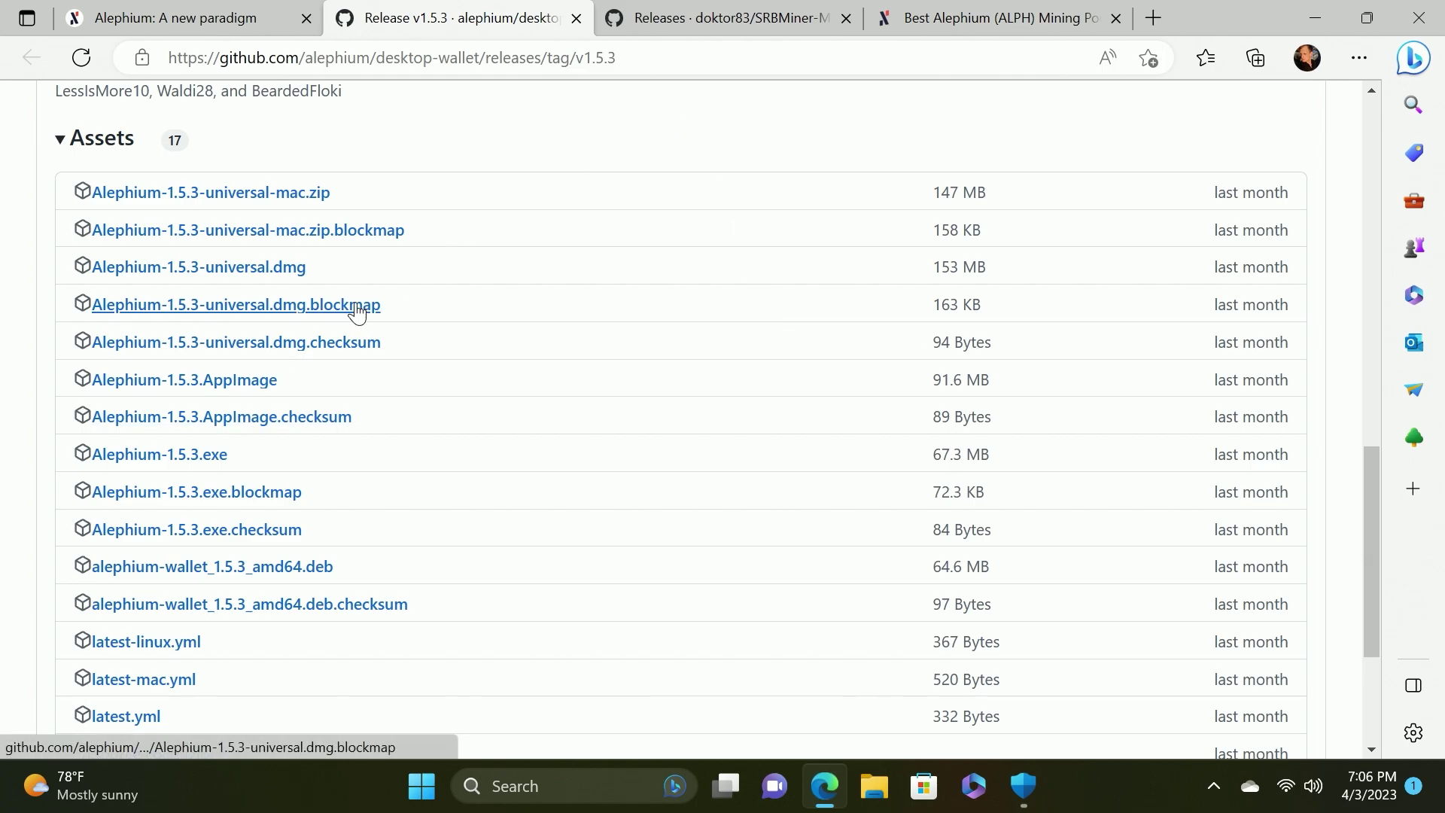
{"action": "left_click", "coordinate": [194, 459]}
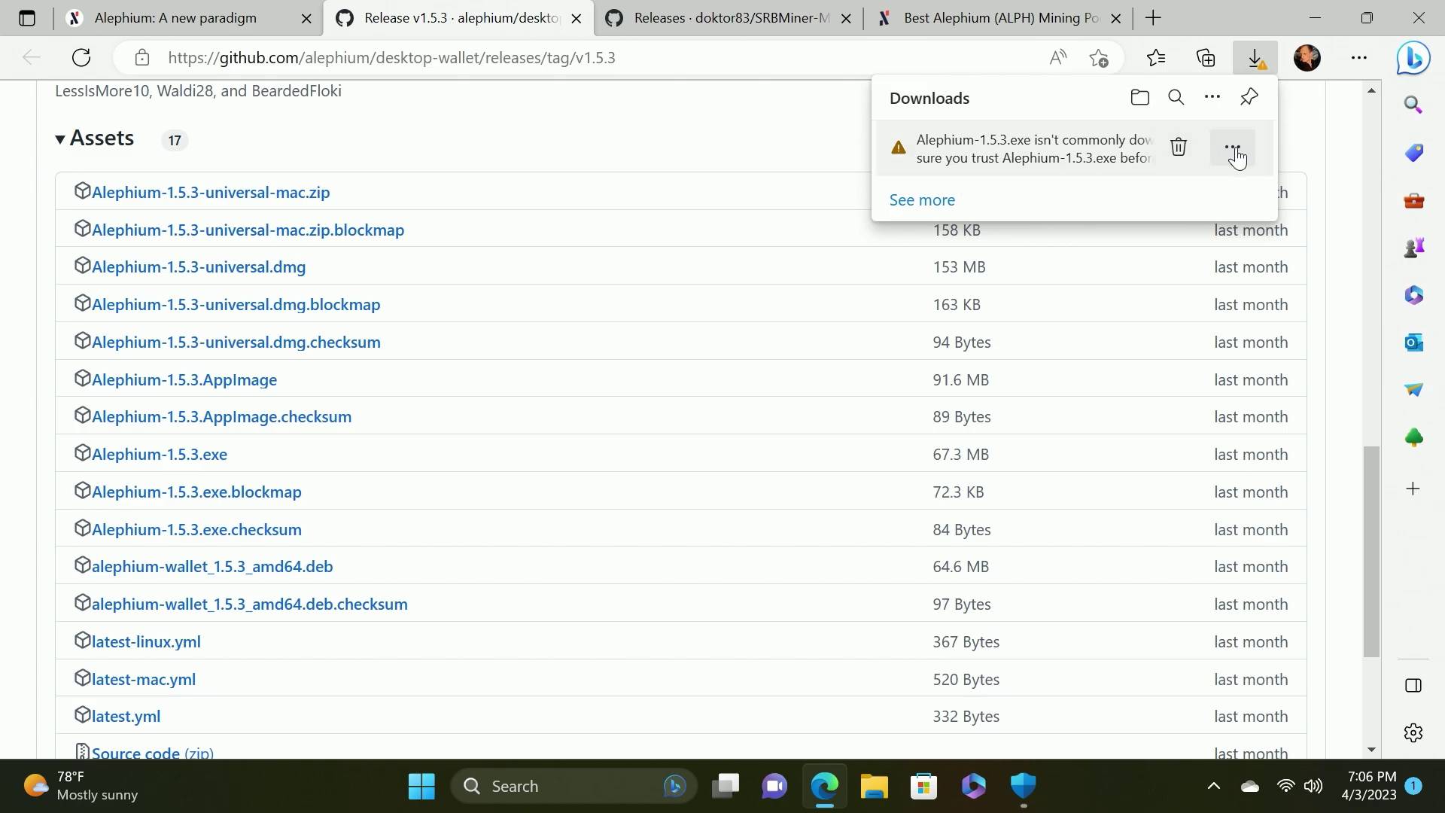
{"action": "left_click", "coordinate": [1233, 147]}
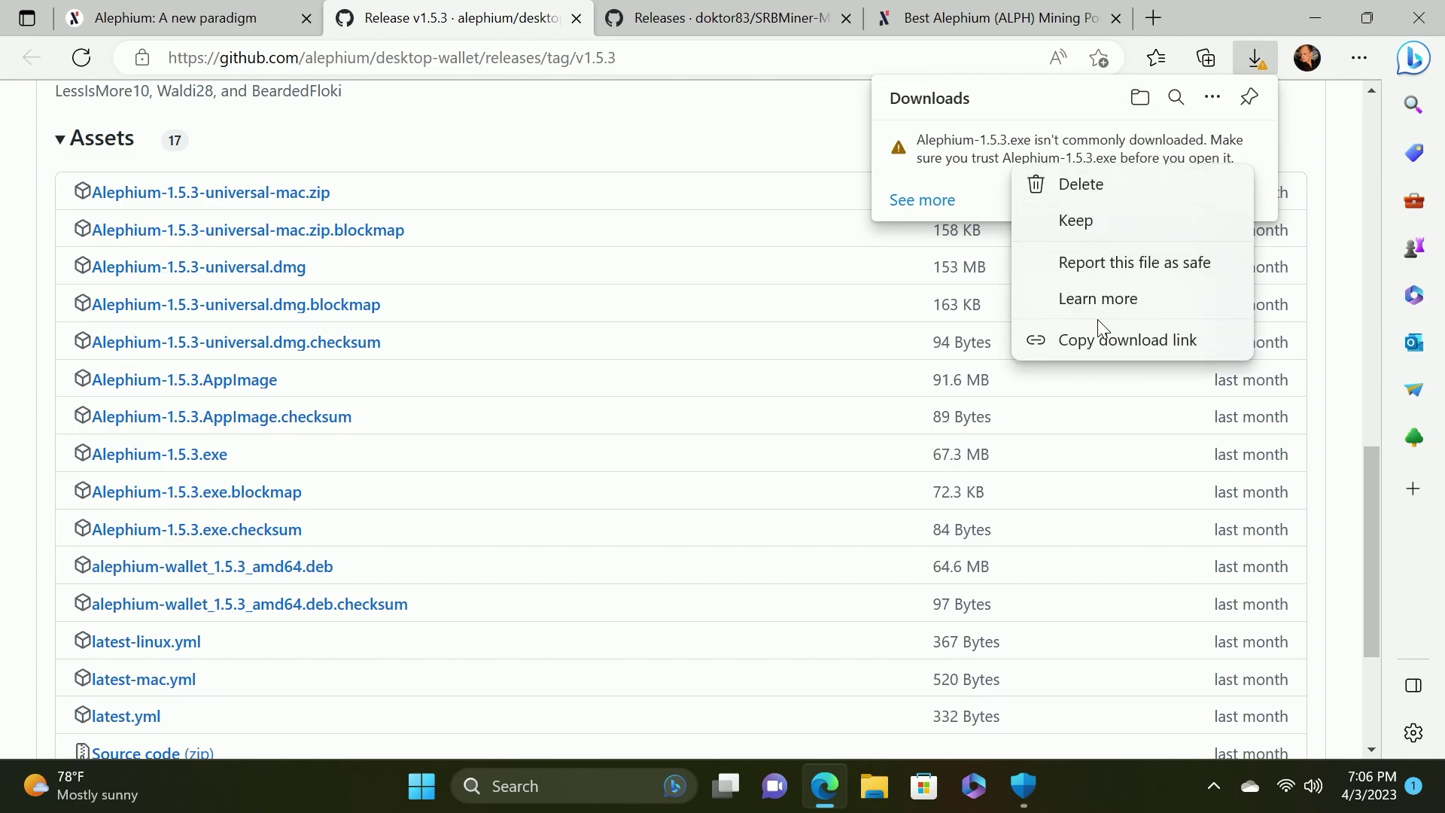
{"action": "left_click", "coordinate": [1089, 227]}
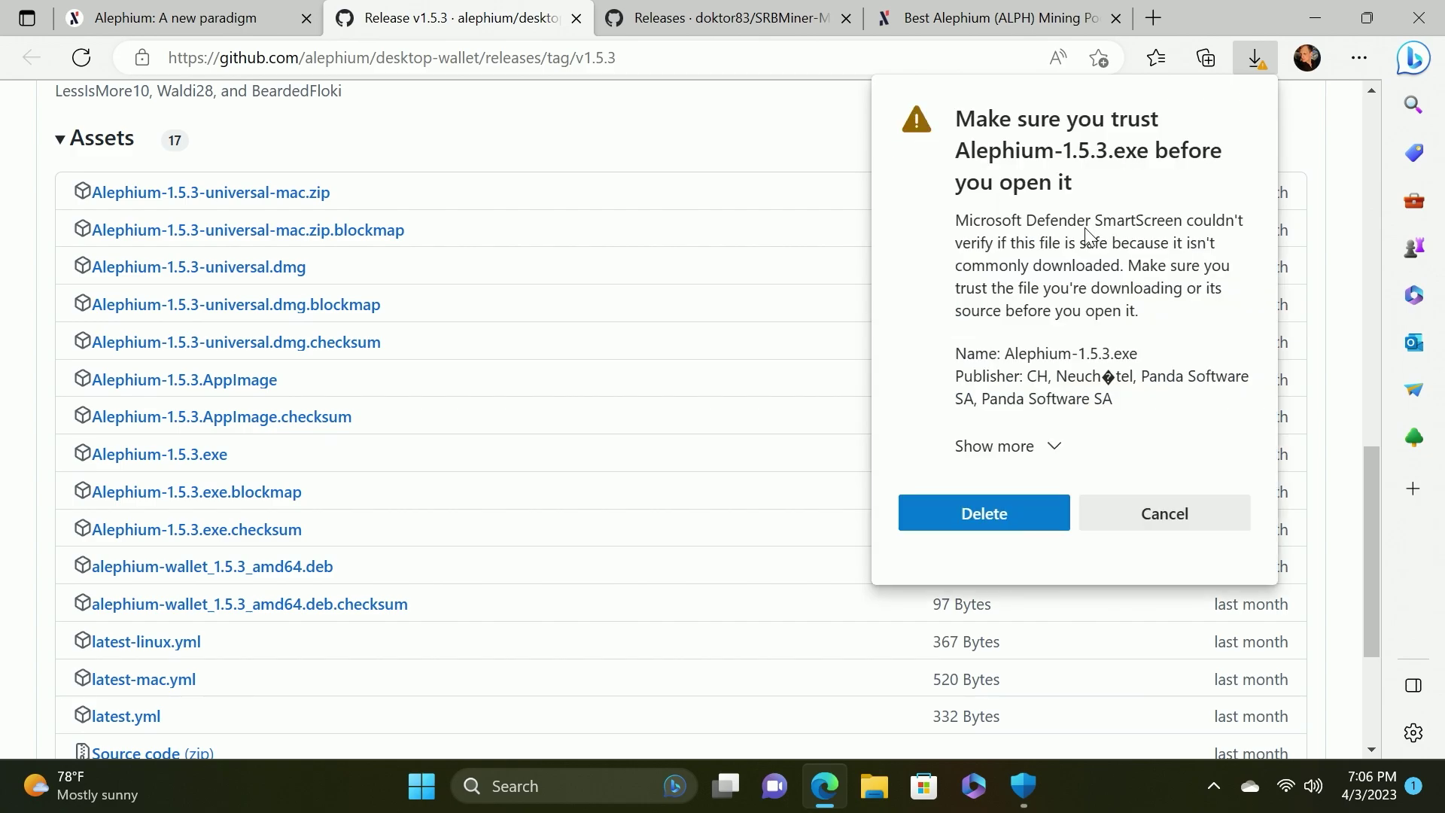
{"action": "left_click", "coordinate": [1048, 447]}
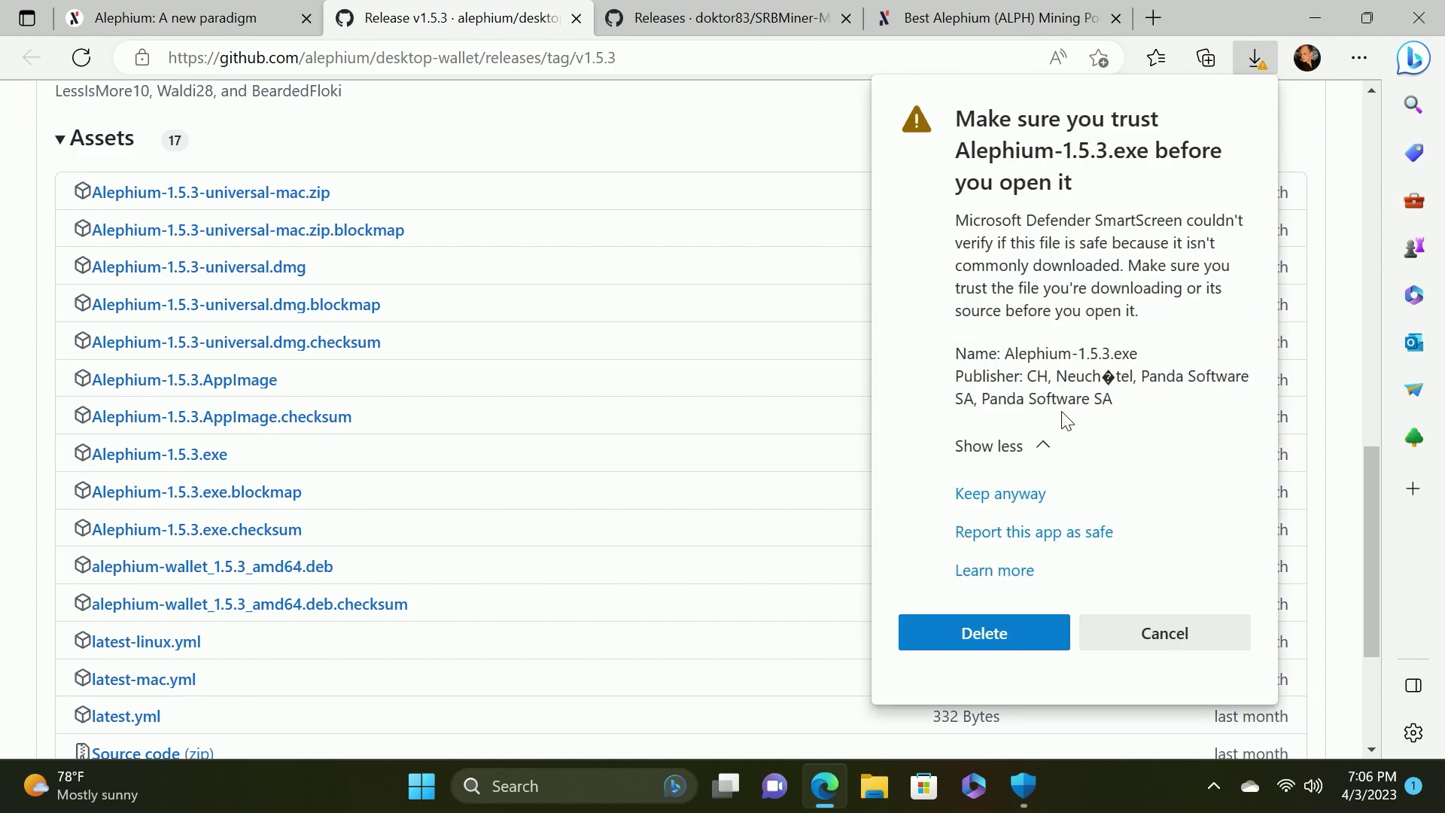
{"action": "left_click", "coordinate": [1000, 508]}
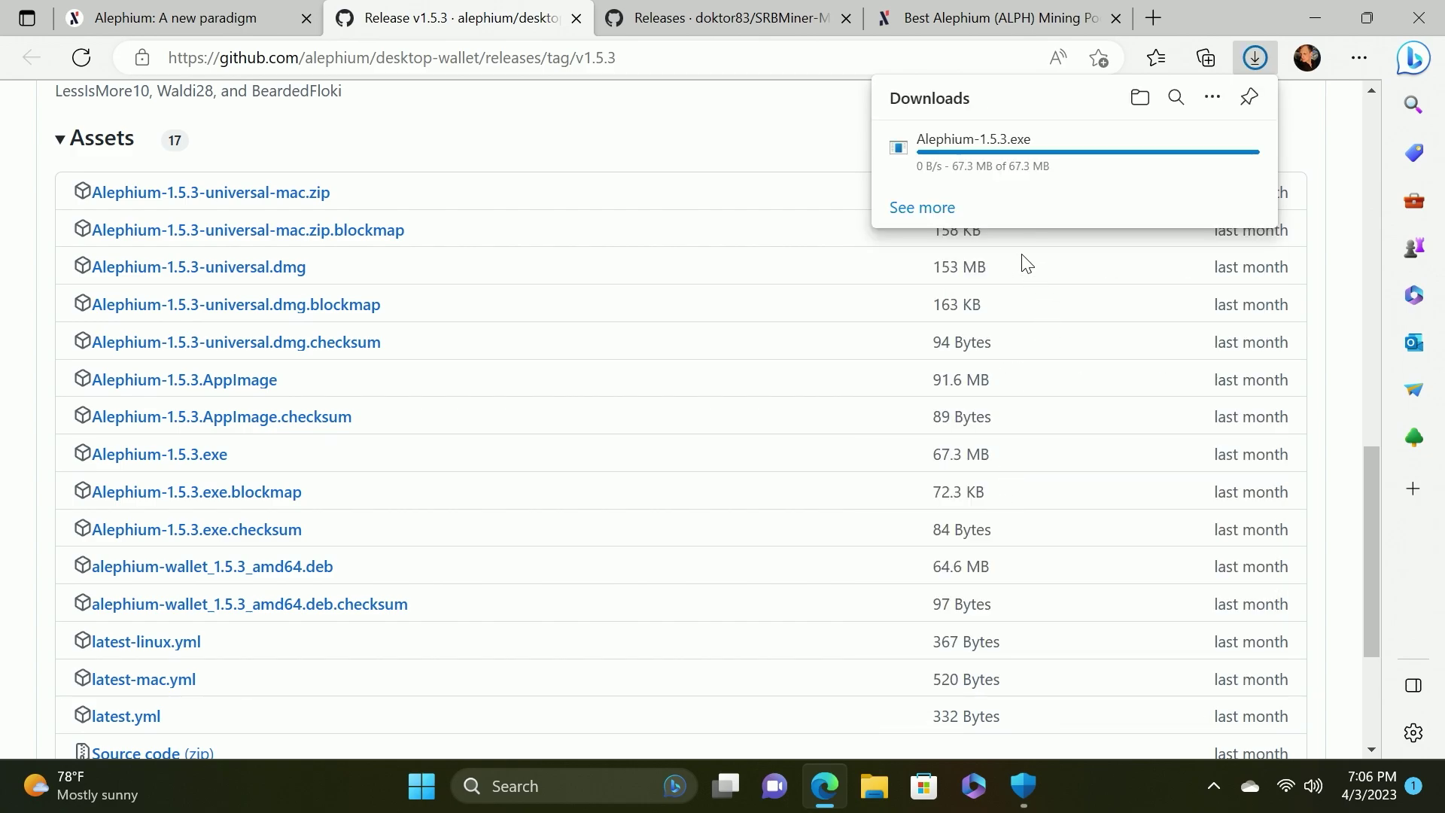
Copy Alephium-1.5.3.exe from Downloads into the Desktop ALPH folder and run it
{"action": "left_click", "coordinate": [1135, 98]}
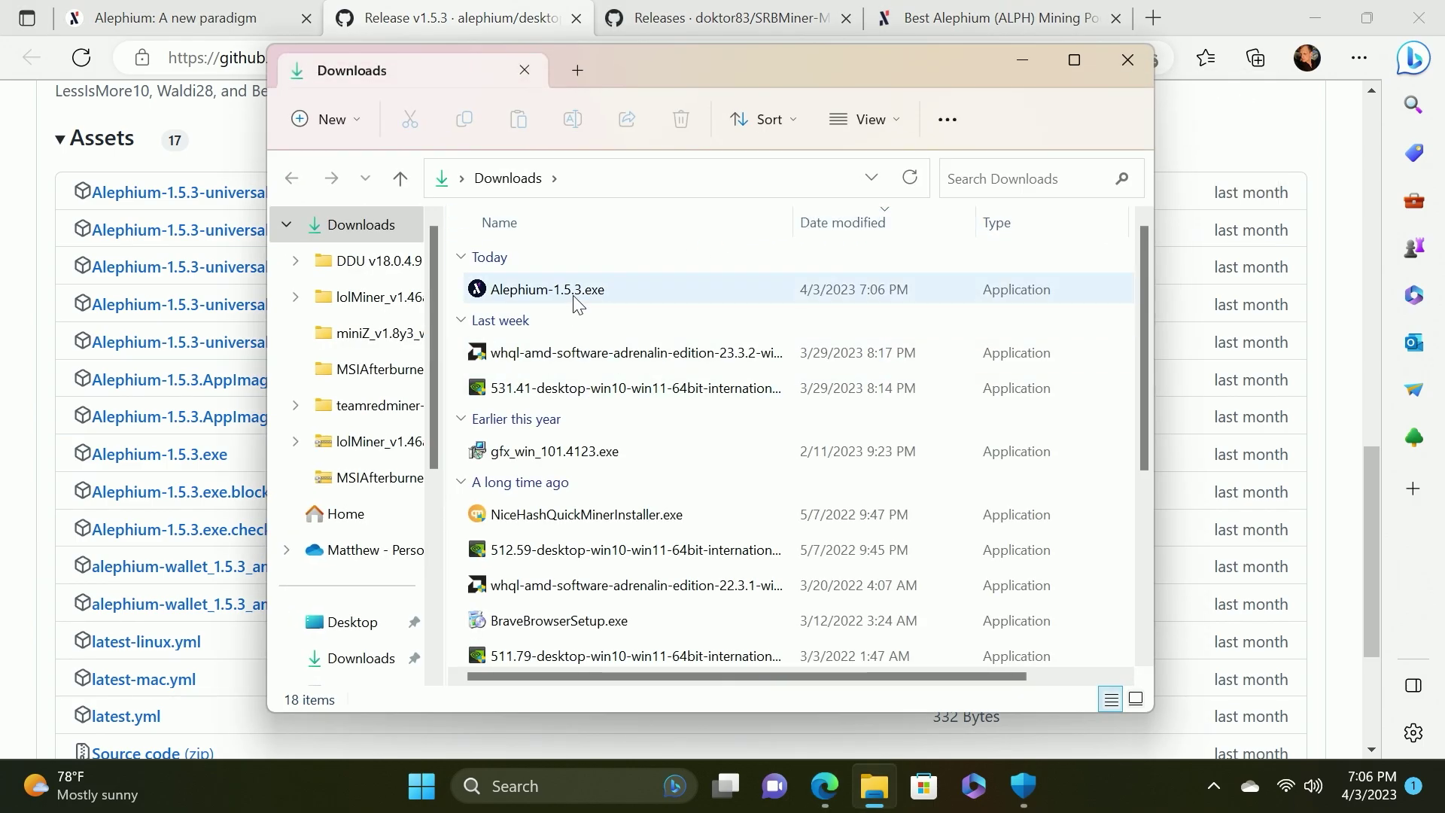
{"action": "right_click", "coordinate": [575, 297]}
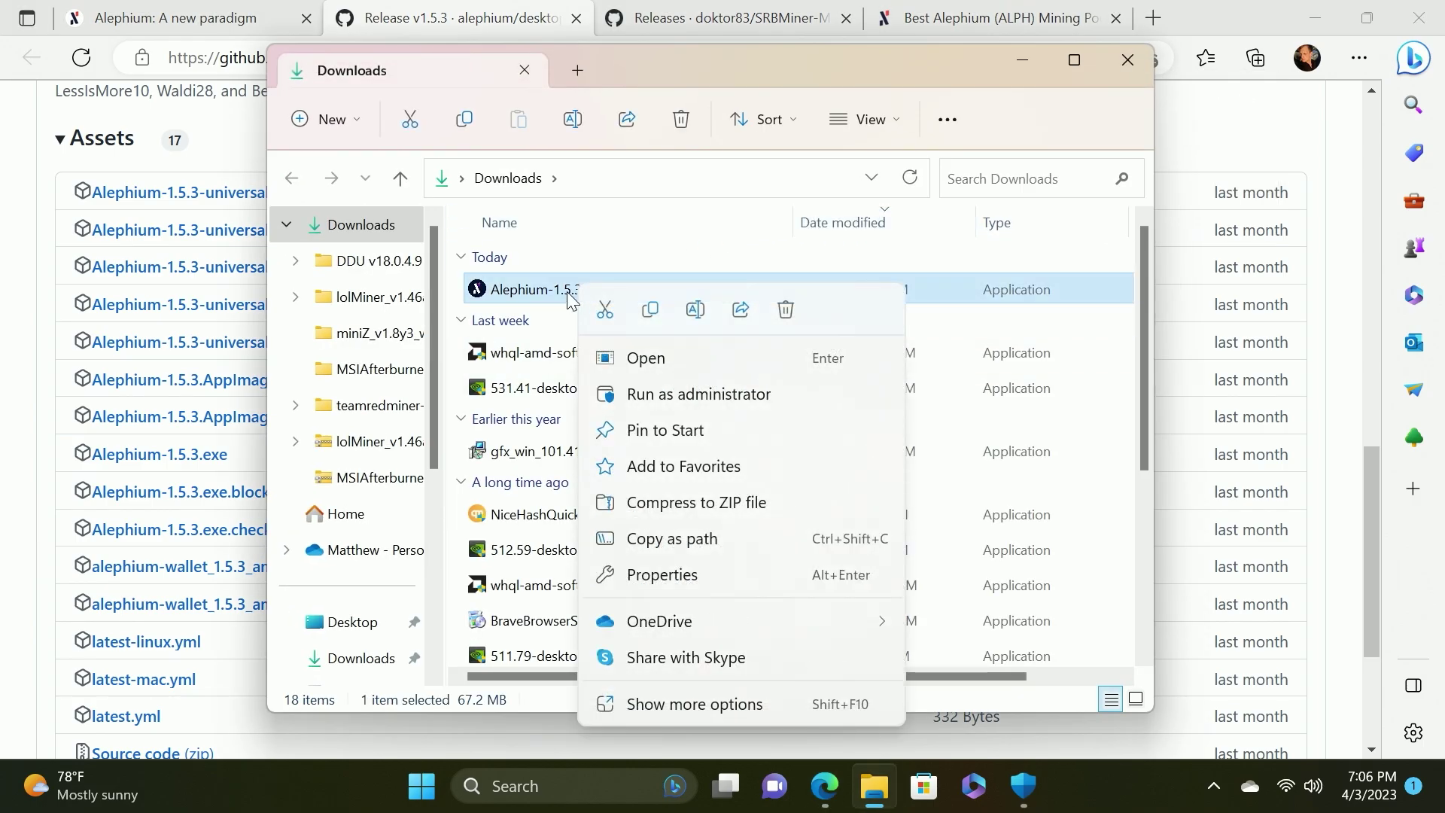
{"action": "left_click", "coordinate": [602, 311]}
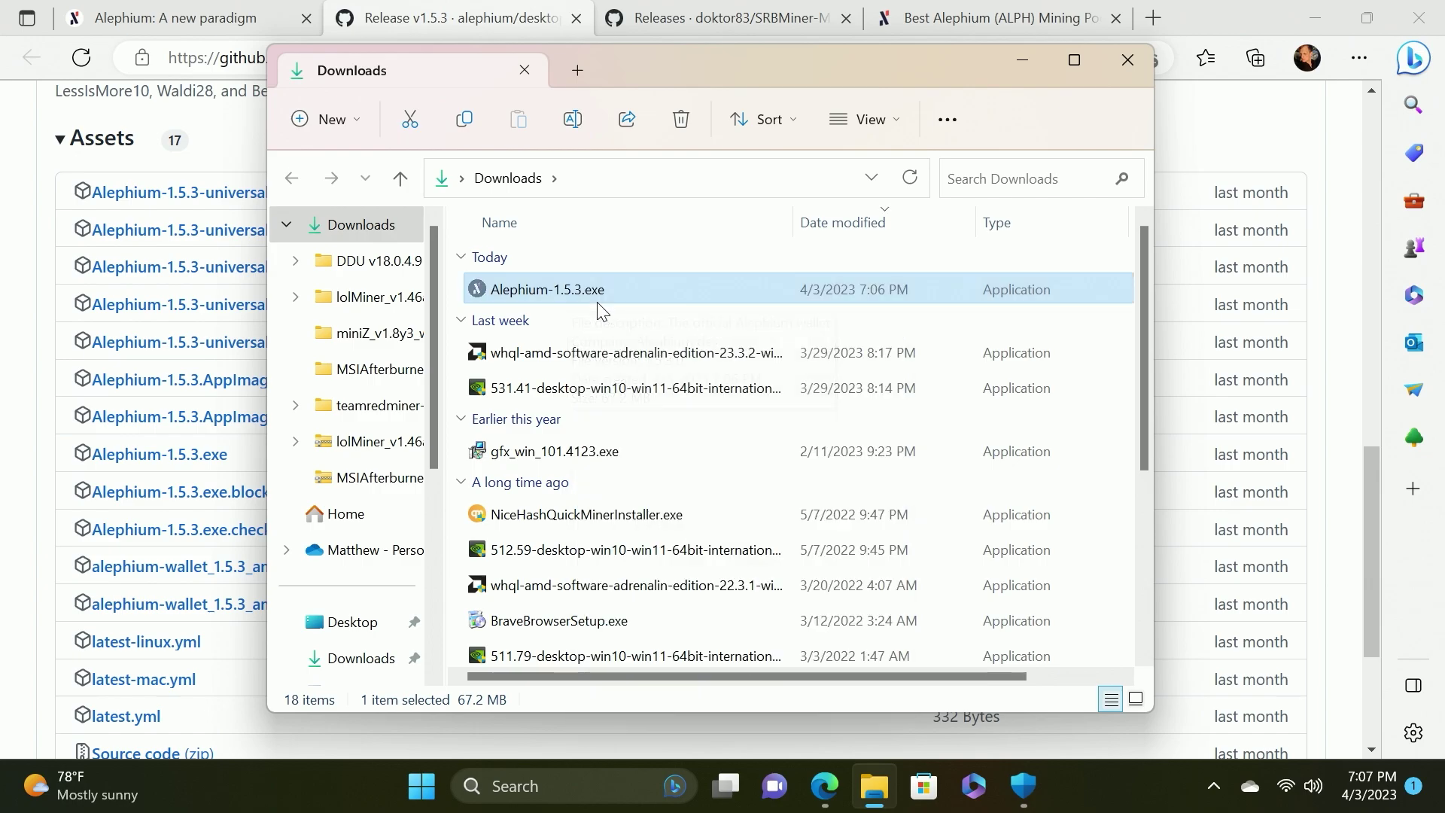
{"action": "scroll", "coordinate": [377, 370], "scroll_direction": "down", "scroll_amount": 1}
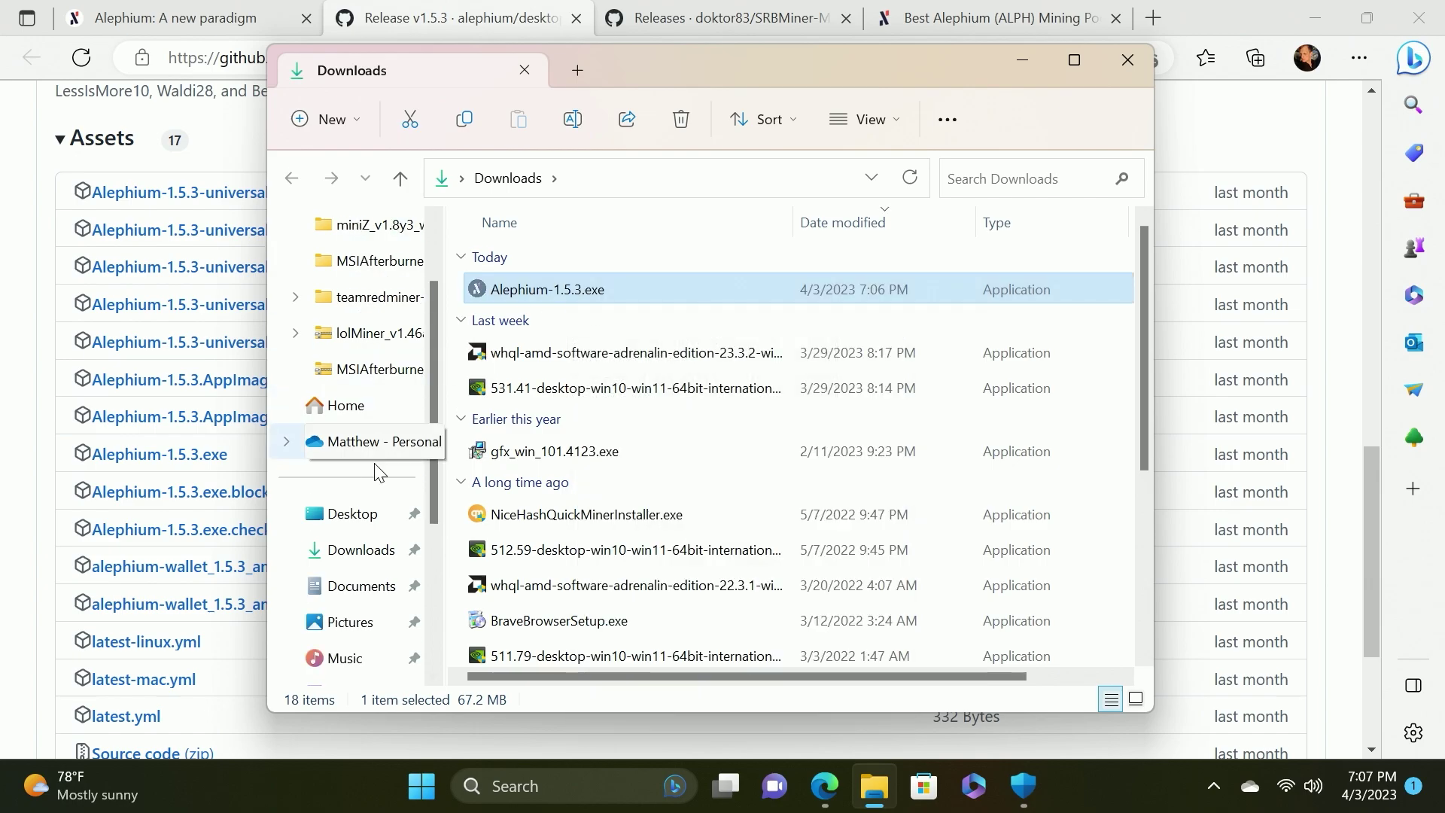
{"action": "left_click", "coordinate": [362, 517]}
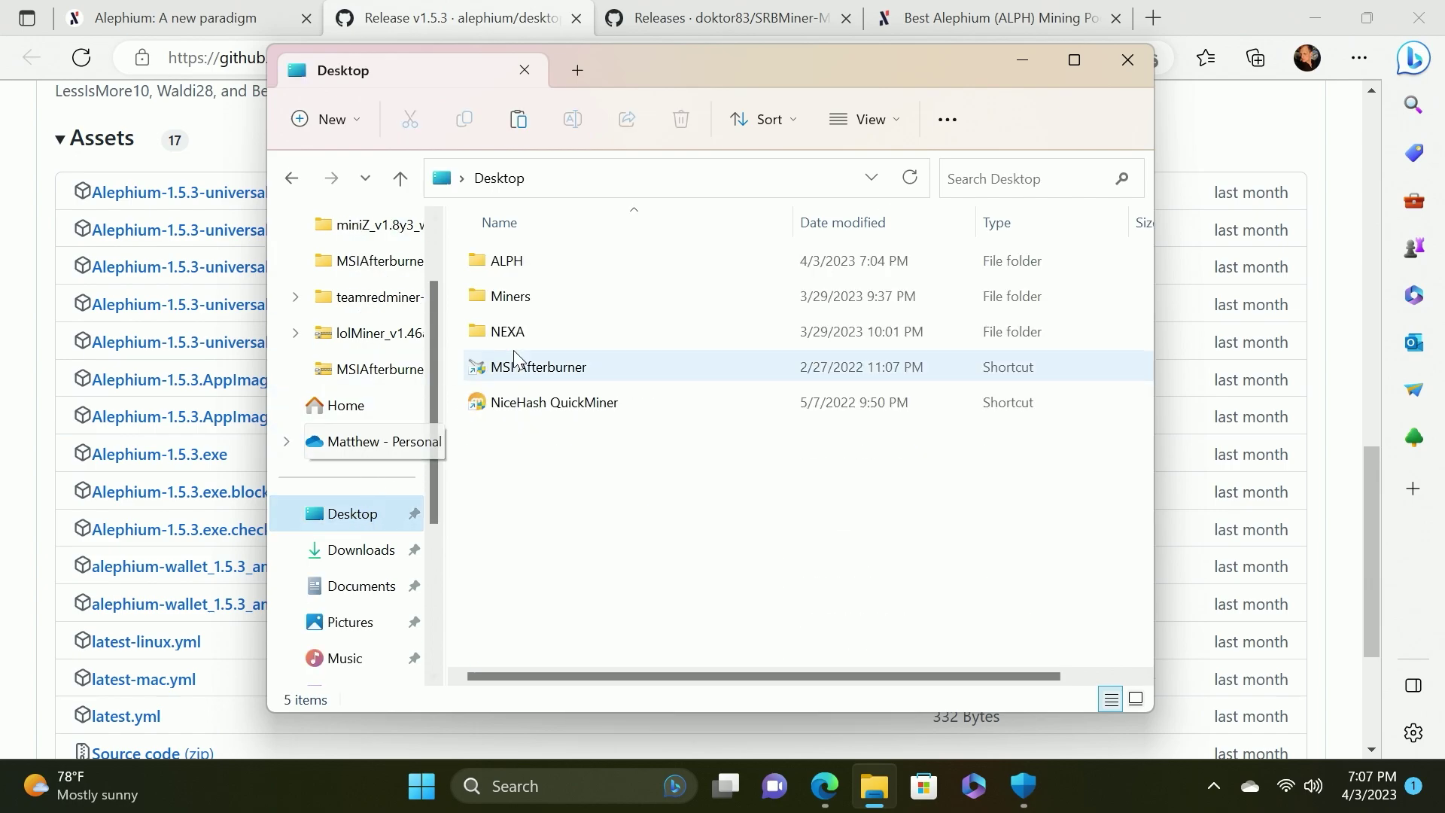
{"action": "double_click", "coordinate": [520, 265]}
{"action": "right_click", "coordinate": [540, 323]}
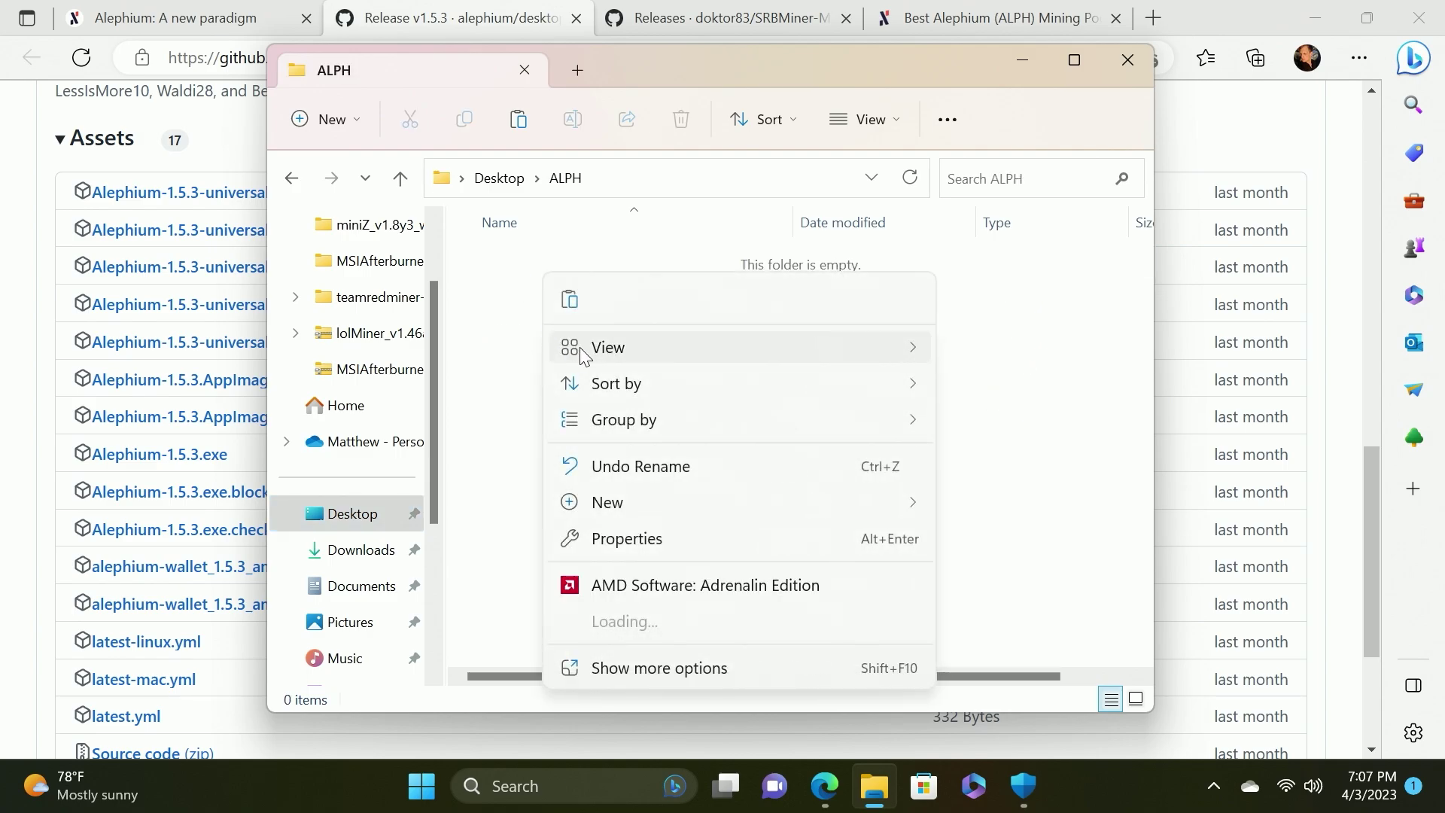
{"action": "left_click", "coordinate": [574, 304]}
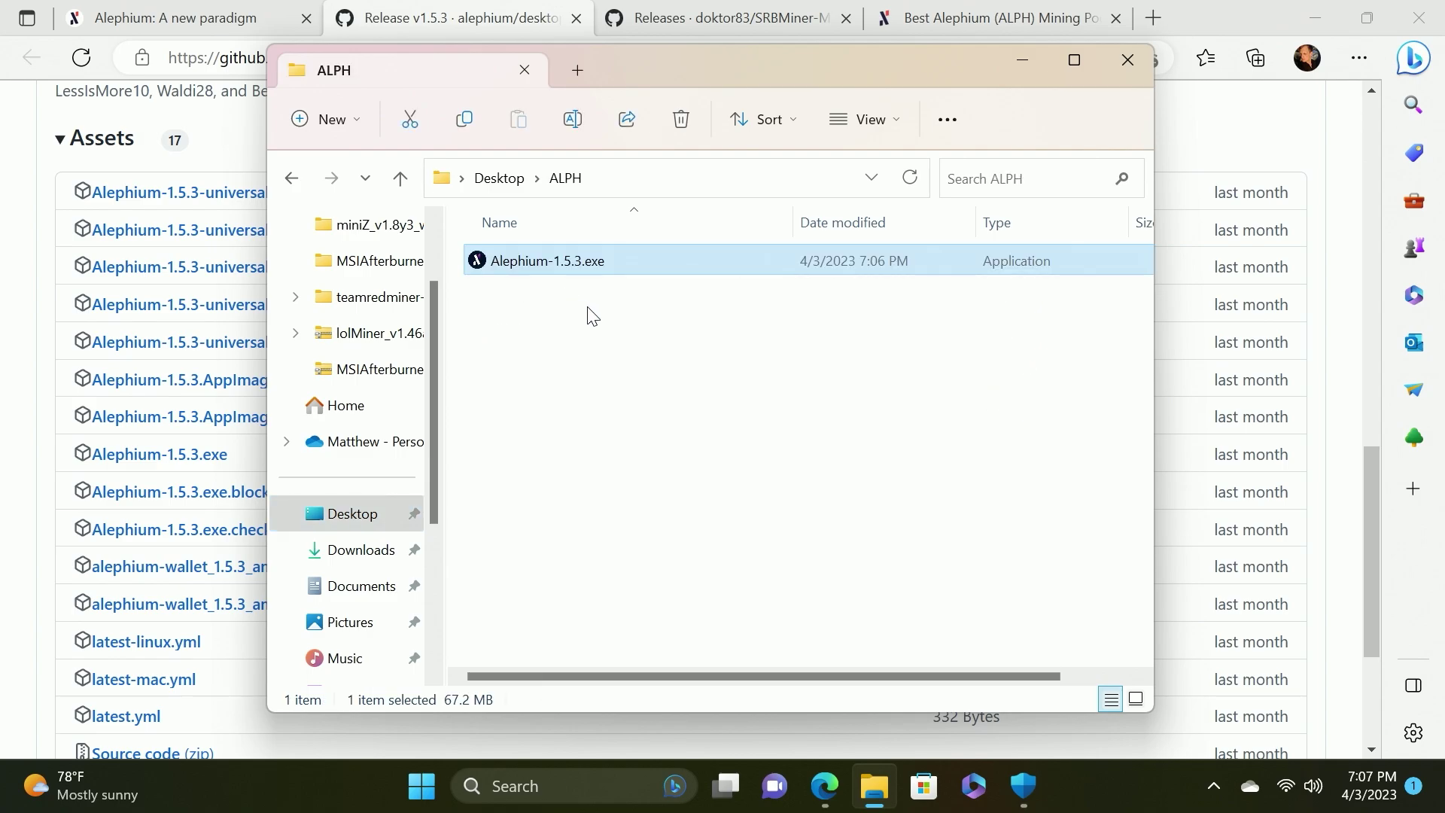
{"action": "double_click", "coordinate": [549, 264]}
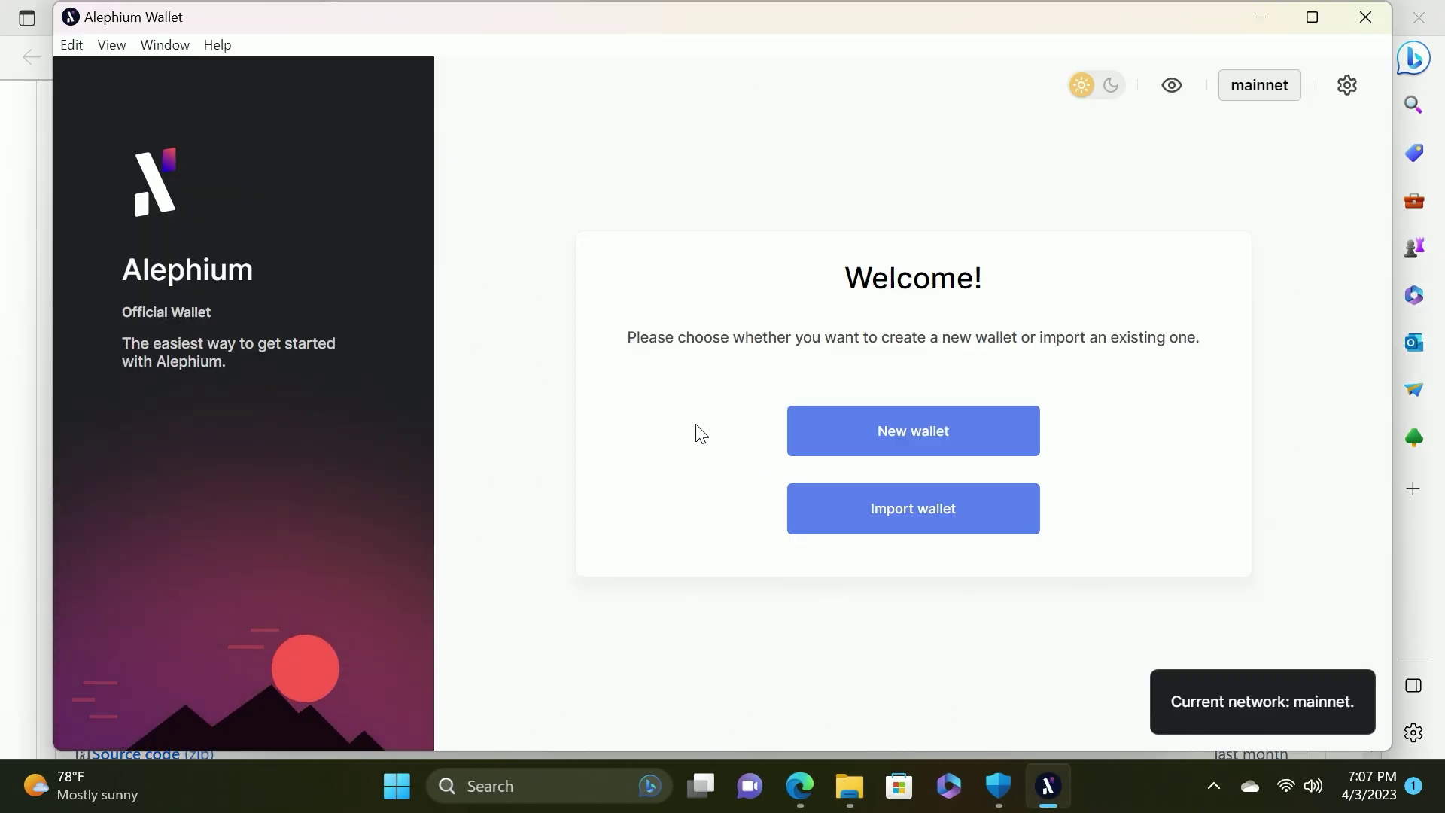
Start a new wallet named 'test' and enter and retype its password
{"action": "left_click", "coordinate": [912, 444]}
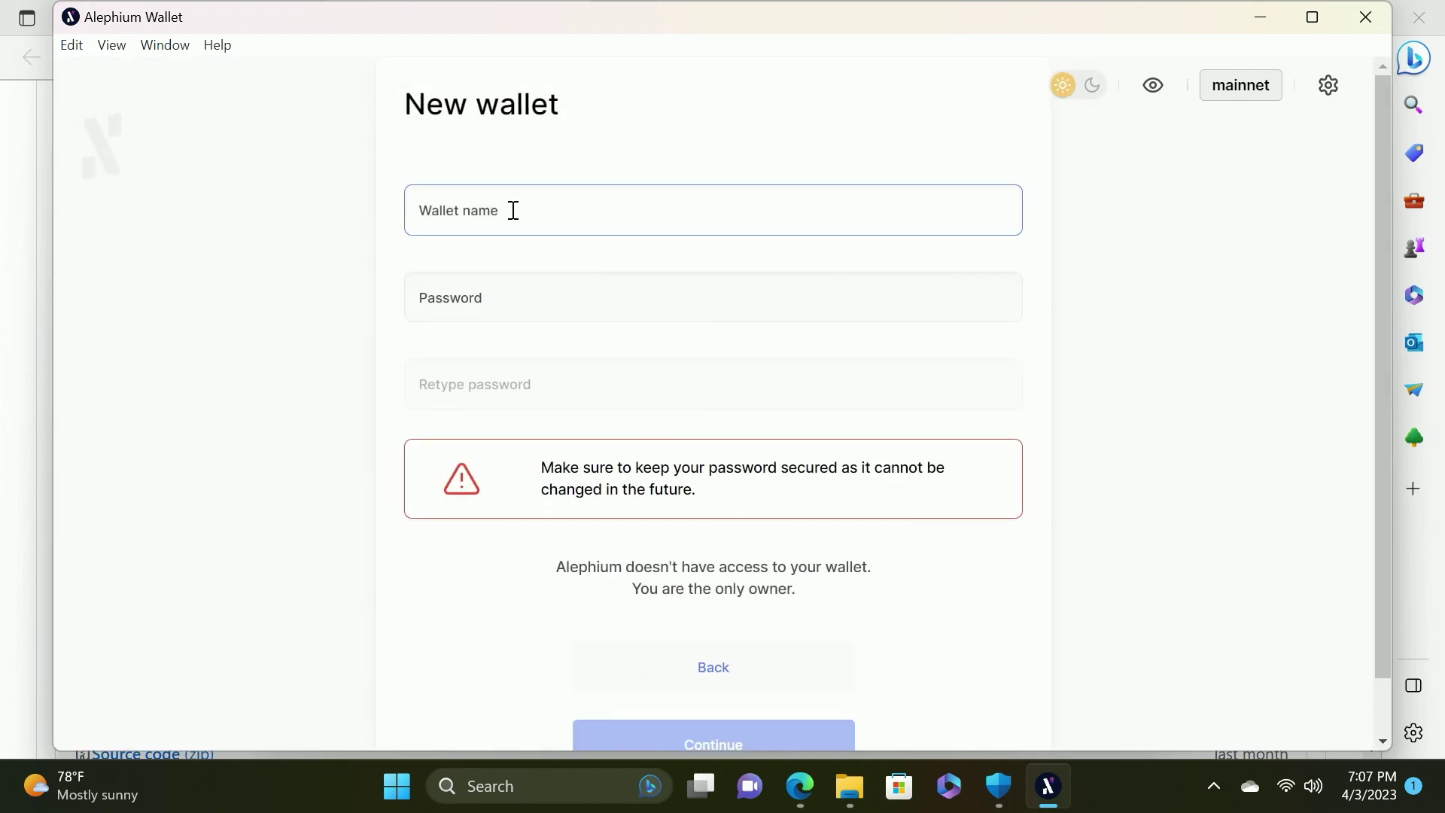
{"action": "type", "text": "test"}
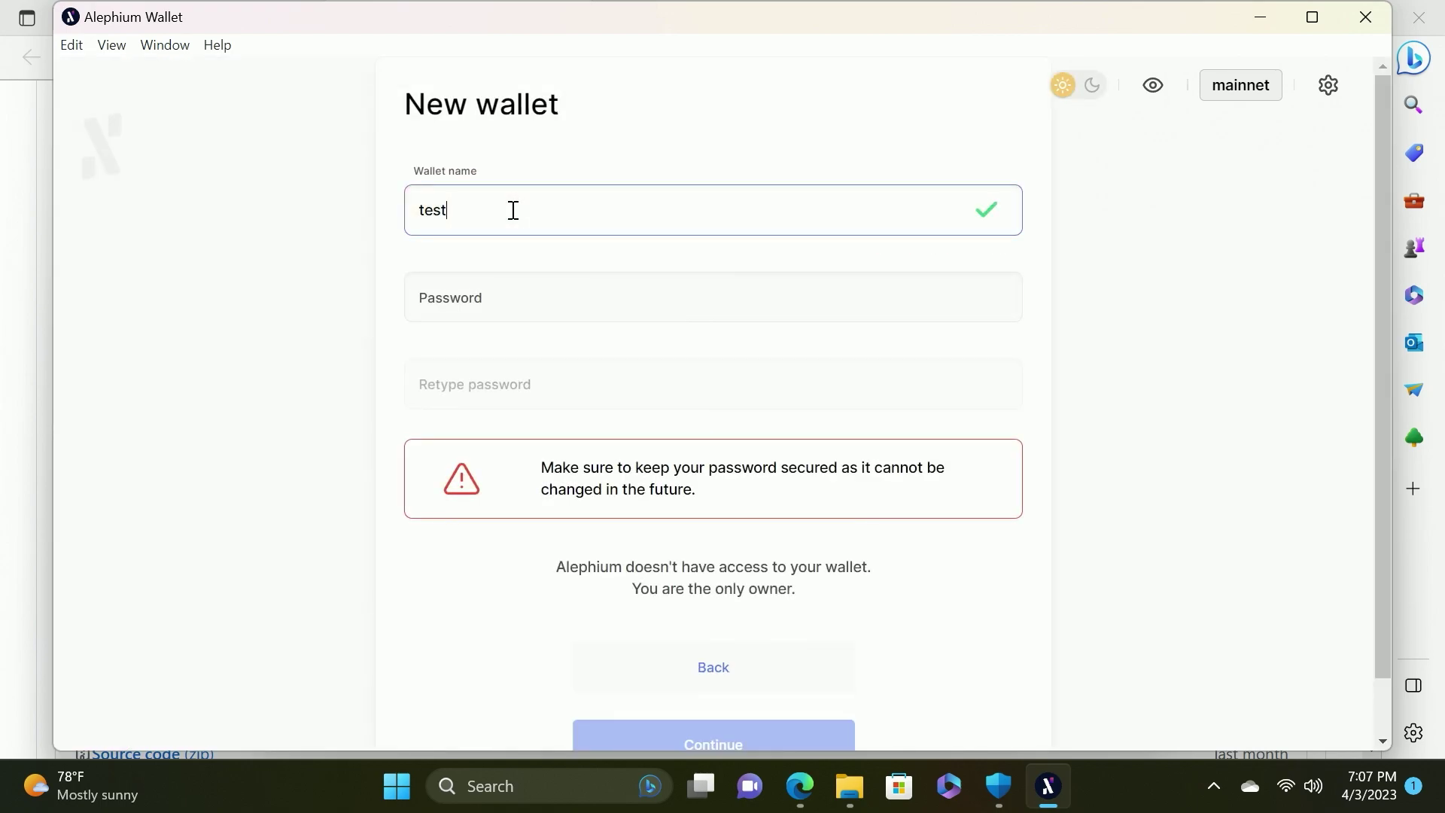
{"action": "left_click", "coordinate": [493, 292]}
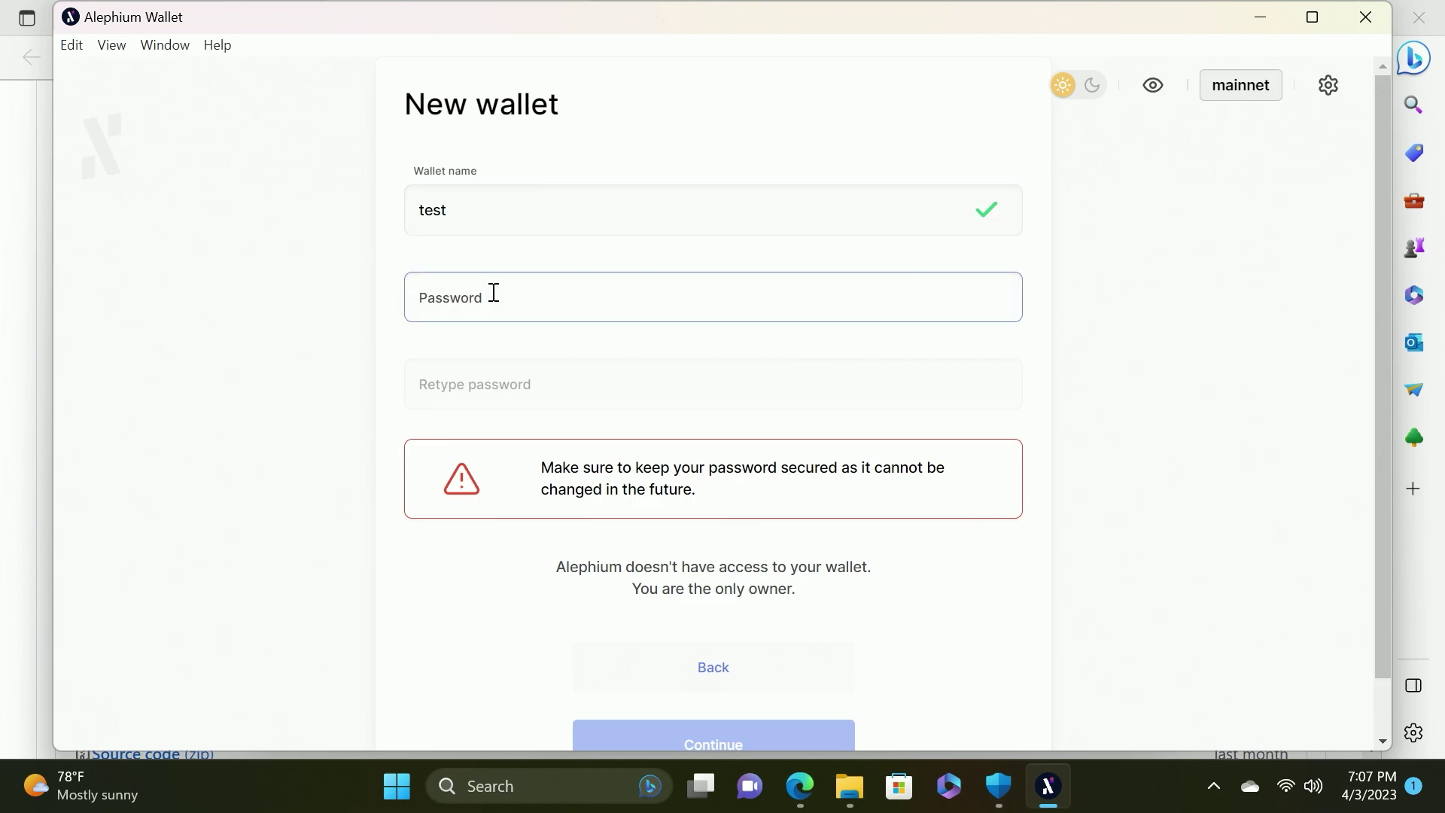
{"action": "type", "text": "••••••••••••••••"}
{"action": "key", "text": "Tab"}
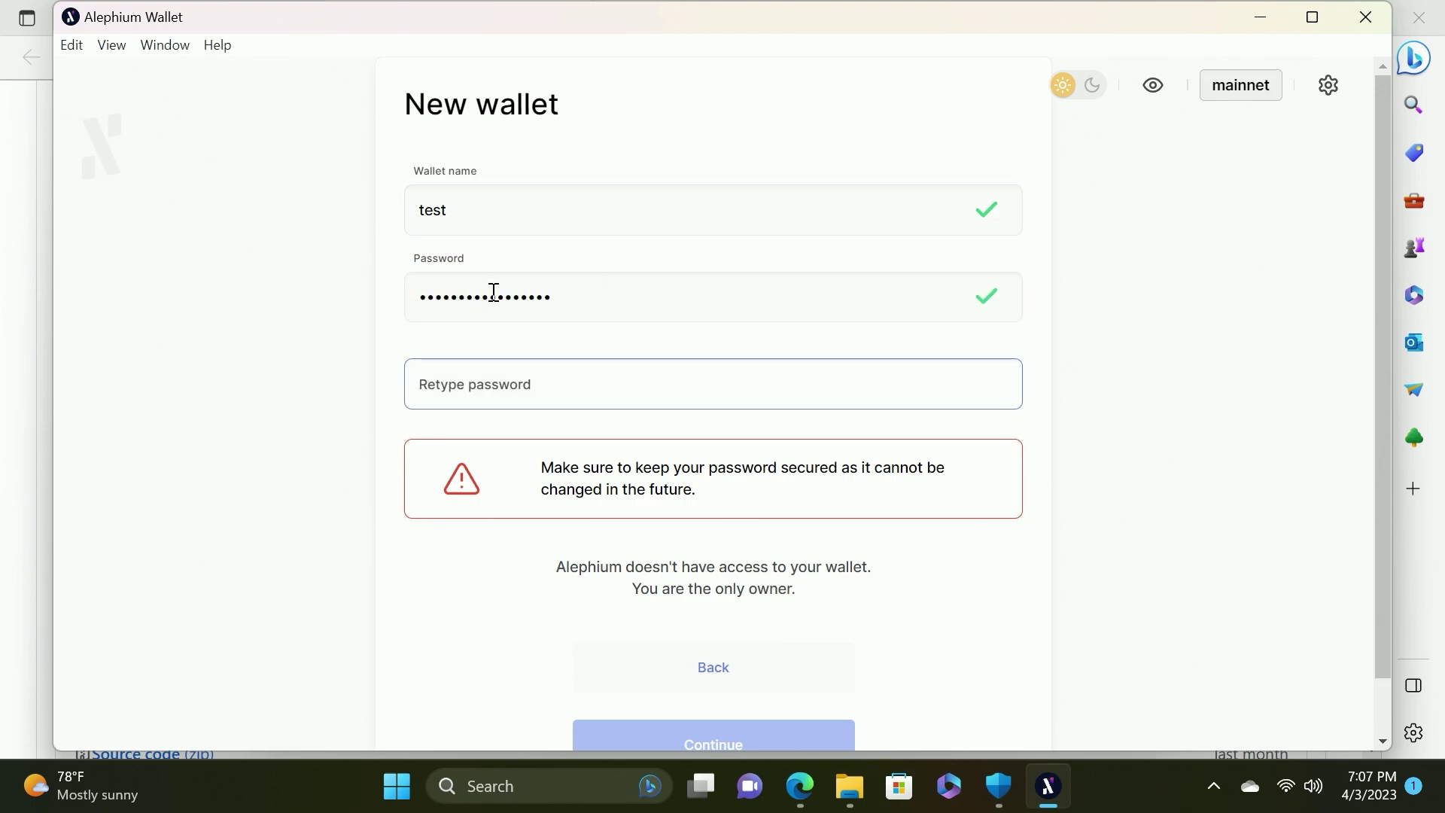
{"action": "type", "text": "••••••••••••••••"}
{"action": "scroll", "coordinate": [684, 477], "scroll_direction": "down", "scroll_amount": 1}
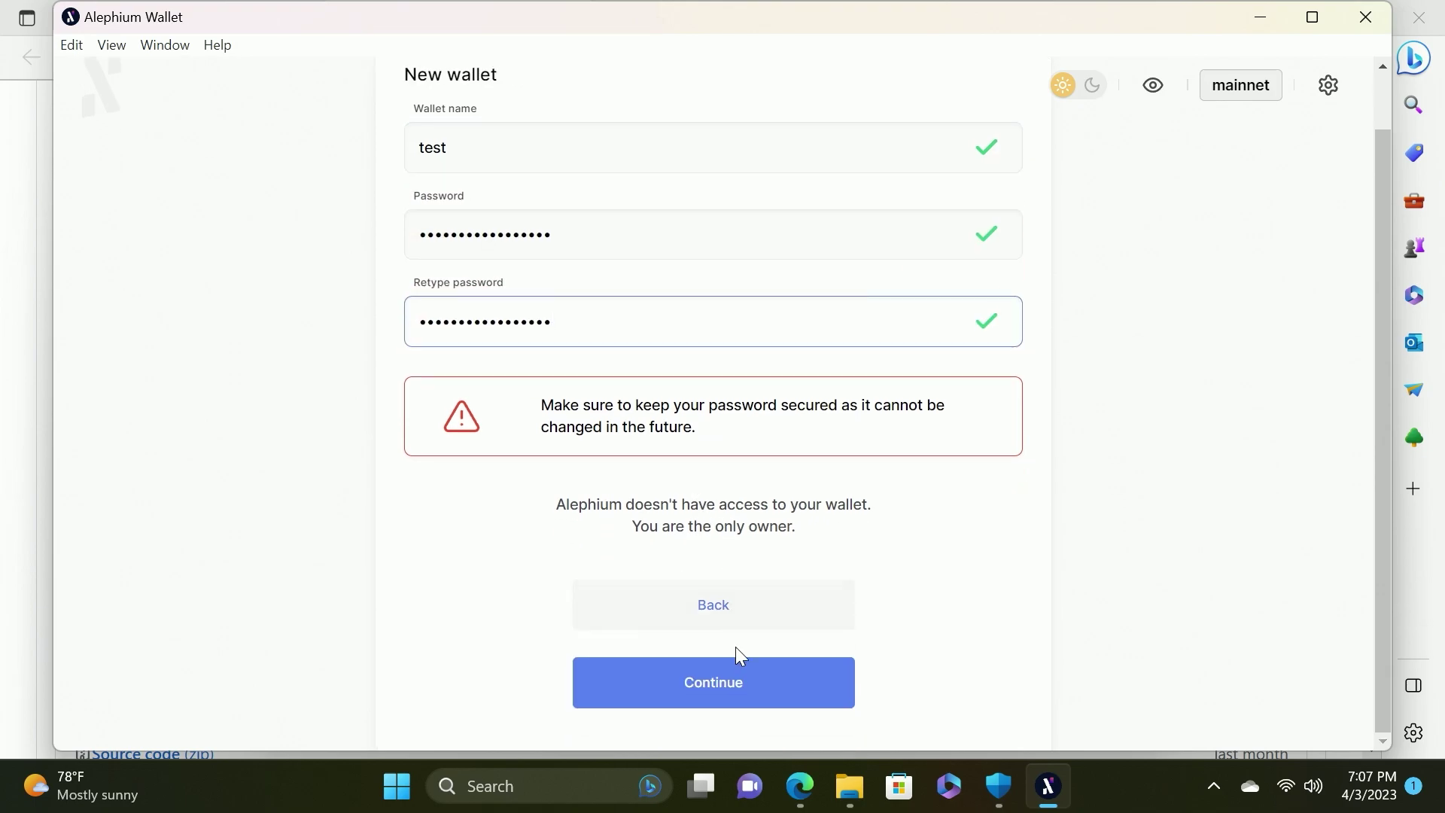
{"action": "left_click", "coordinate": [734, 694]}
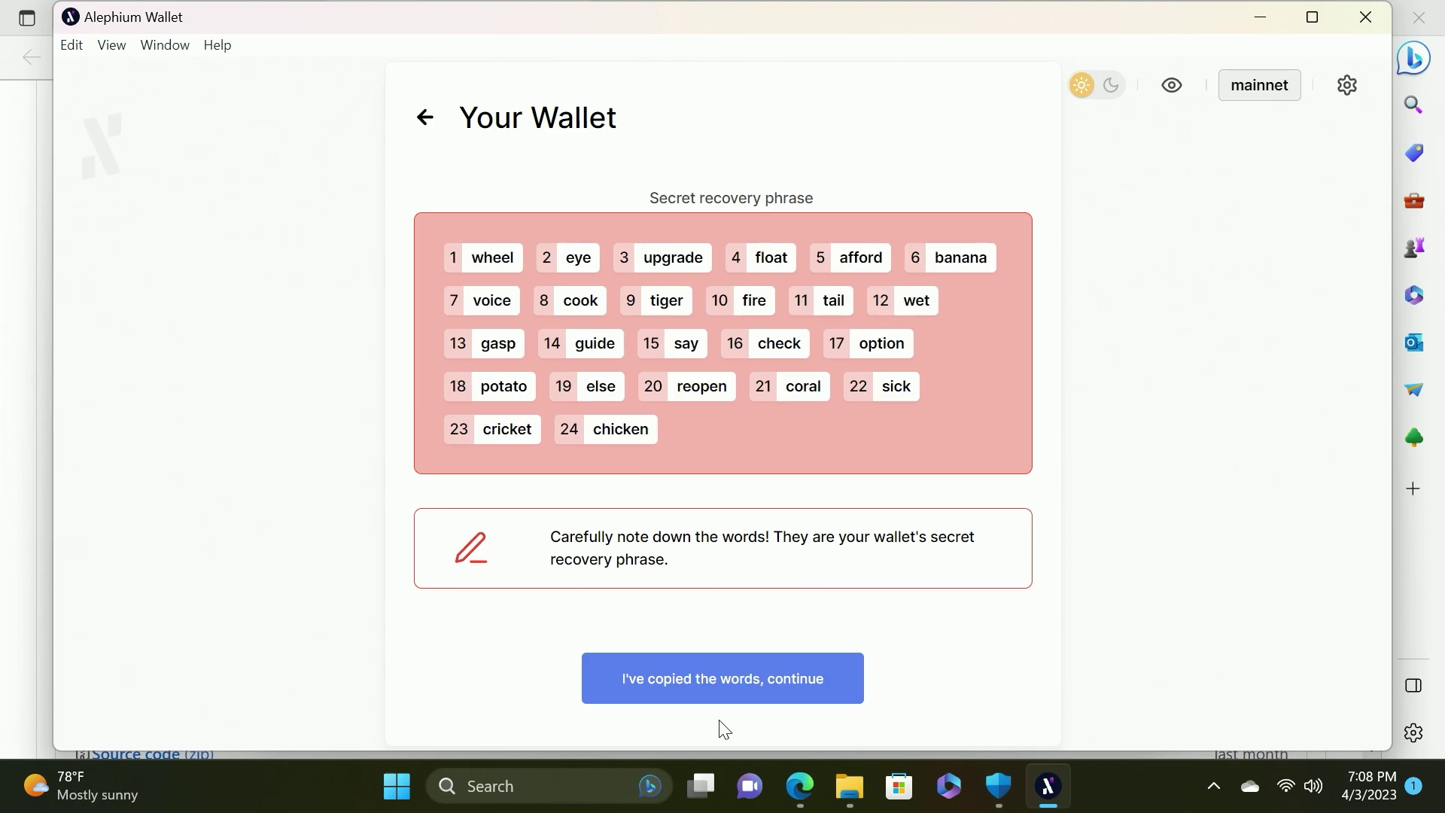
Capture the 24 recovery words with the Snipping Tool
{"action": "left_click", "coordinate": [560, 784]}
{"action": "type", "text": "snipp"}
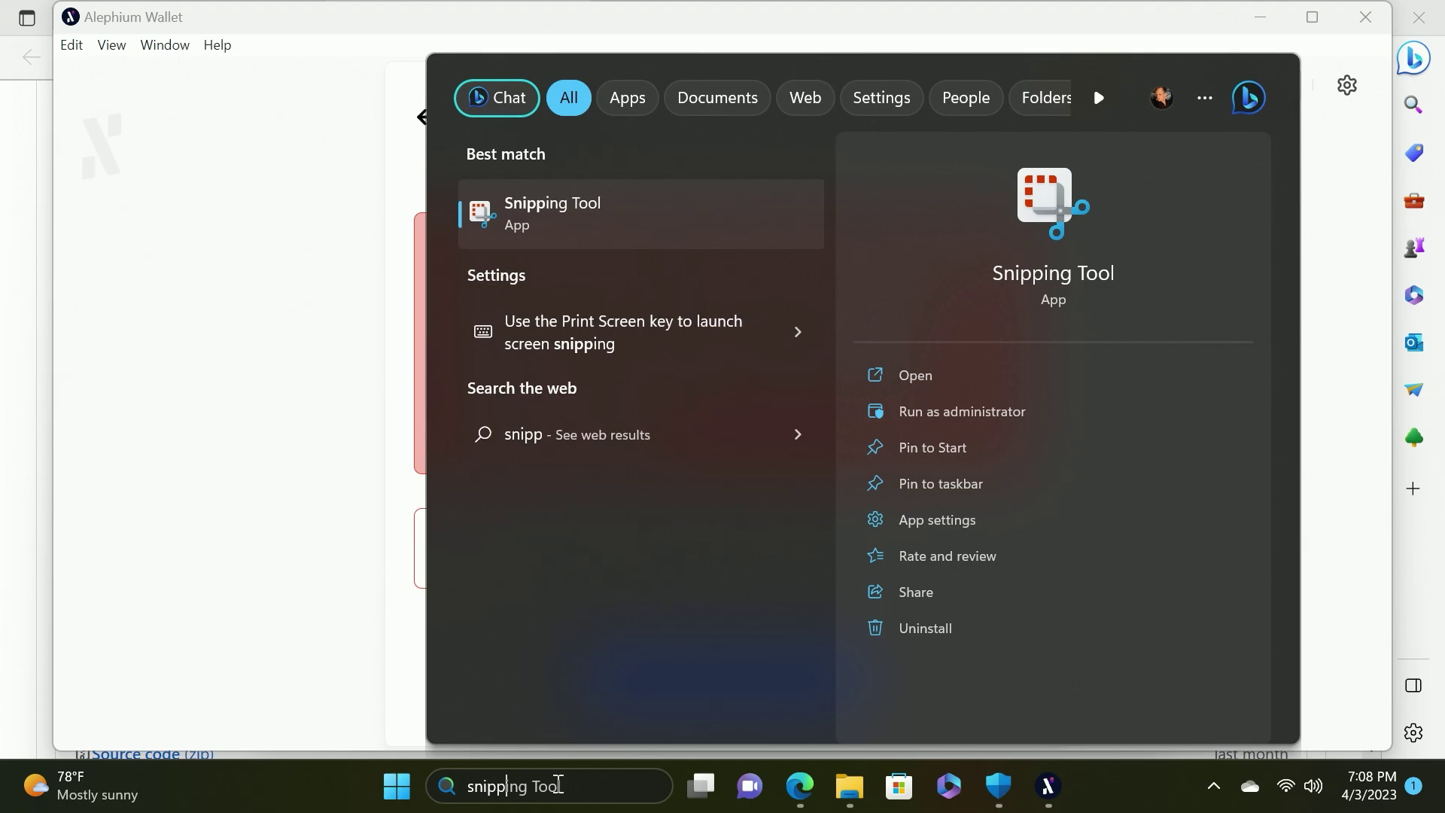
{"action": "key", "text": "Return"}
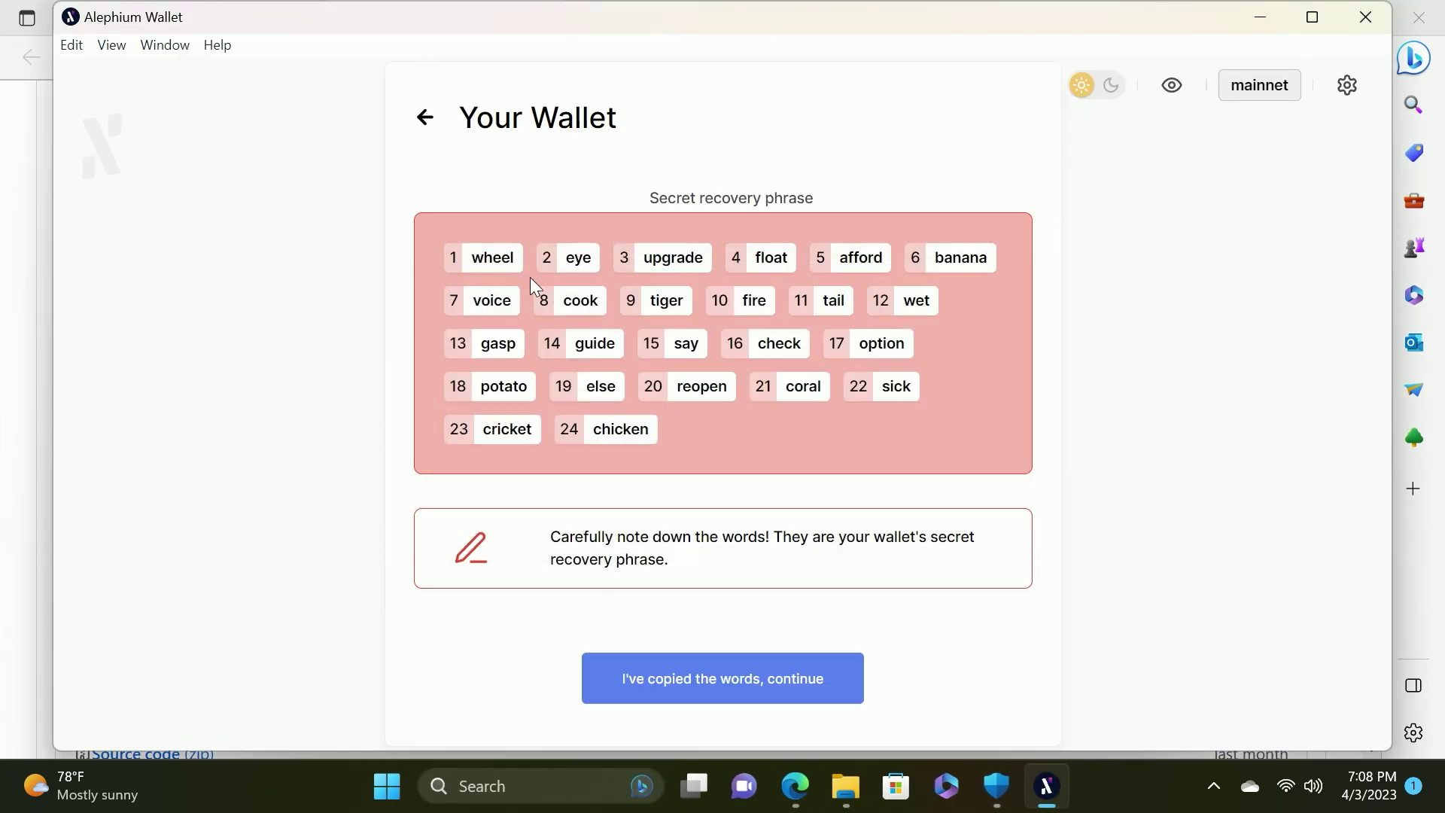
{"action": "left_click_drag", "start_coordinate": [468, 253], "coordinate": [695, 452]}
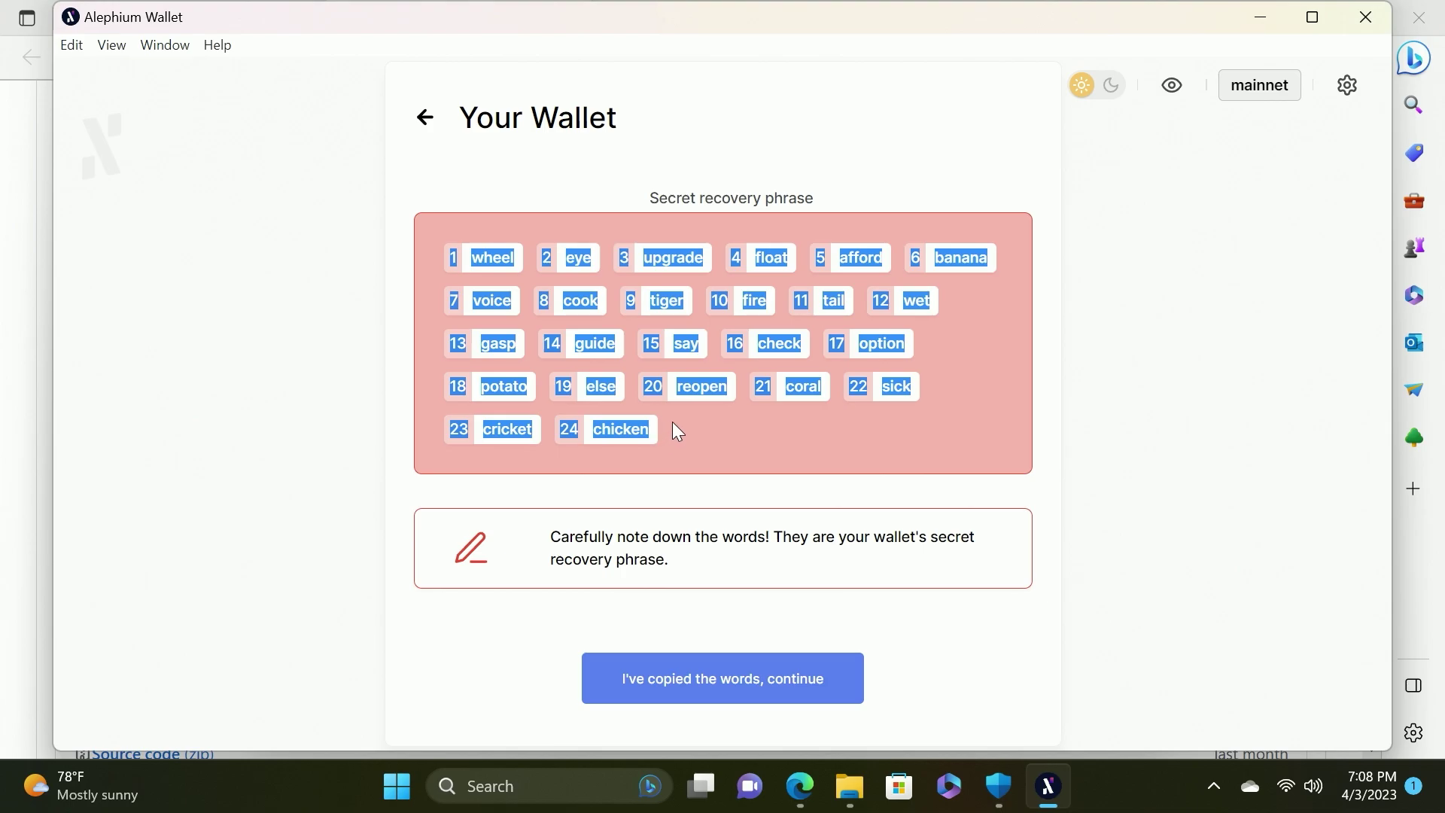
Paste the recovery words into a new Notepad note
{"action": "left_click", "coordinate": [554, 783]}
{"action": "type", "text": "note"}
{"action": "key", "text": "Return"}
{"action": "key", "text": "ctrl+v"}
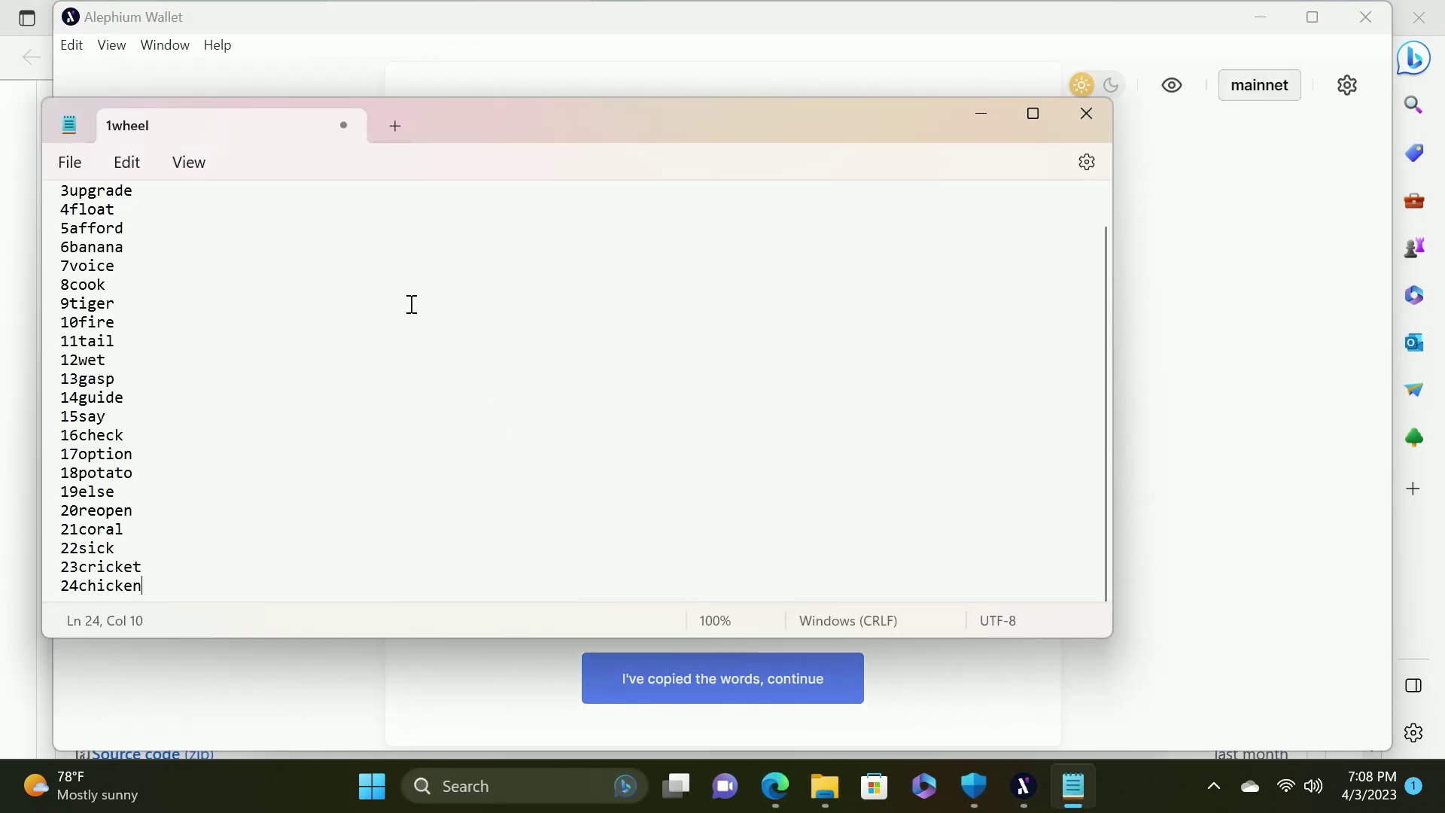
{"action": "scroll", "coordinate": [181, 342], "scroll_direction": "up", "scroll_amount": 1}
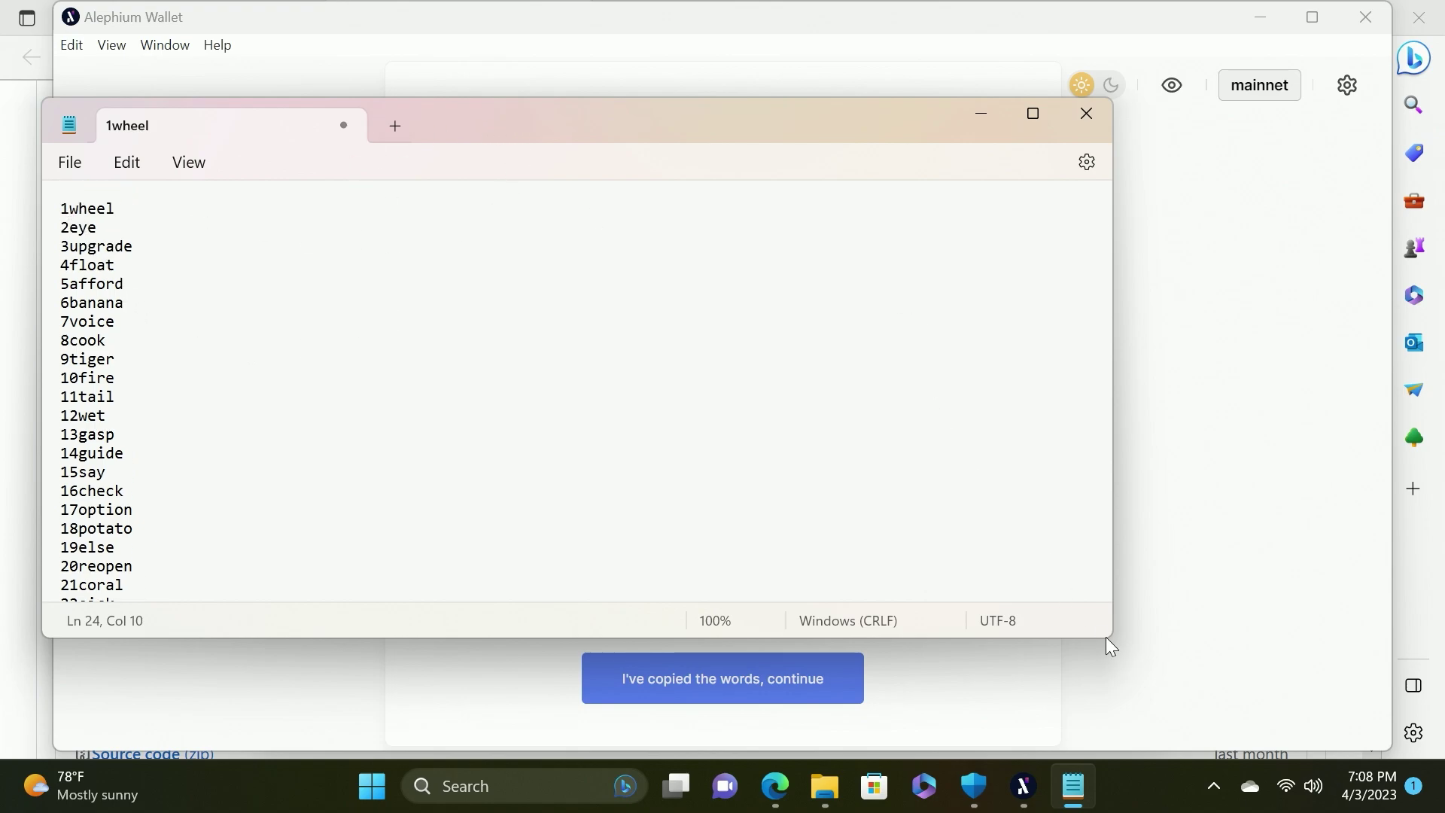
Snap a narrow Notepad window top-left and move the wallet window to the right
{"action": "left_click_drag", "start_coordinate": [1110, 640], "coordinate": [407, 734]}
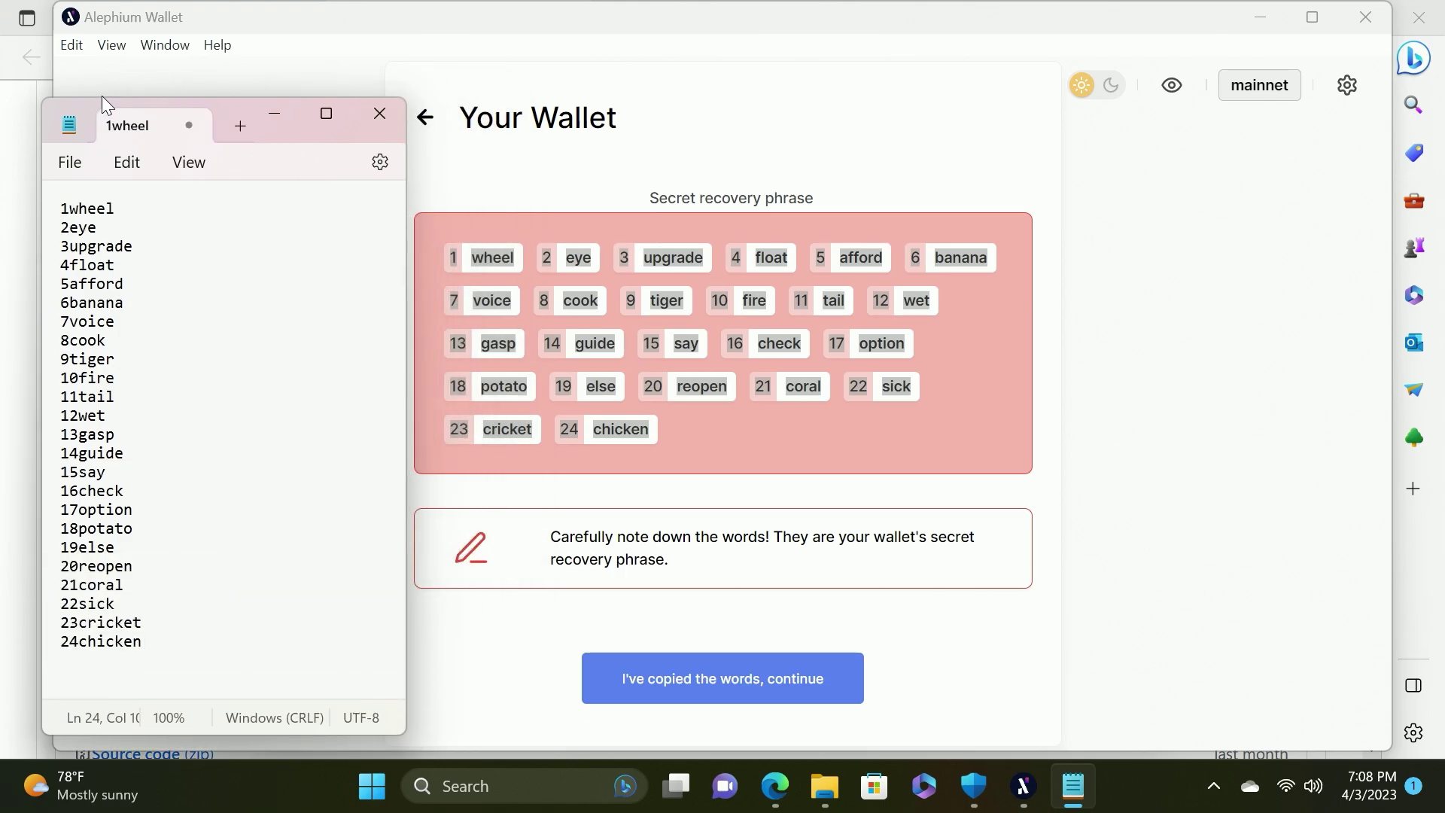
{"action": "left_click_drag", "start_coordinate": [86, 110], "coordinate": [197, 88]}
{"action": "left_click", "coordinate": [435, 22]}
{"action": "left_click_drag", "start_coordinate": [293, 12], "coordinate": [620, 12]}
{"action": "left_click", "coordinate": [677, 561]}
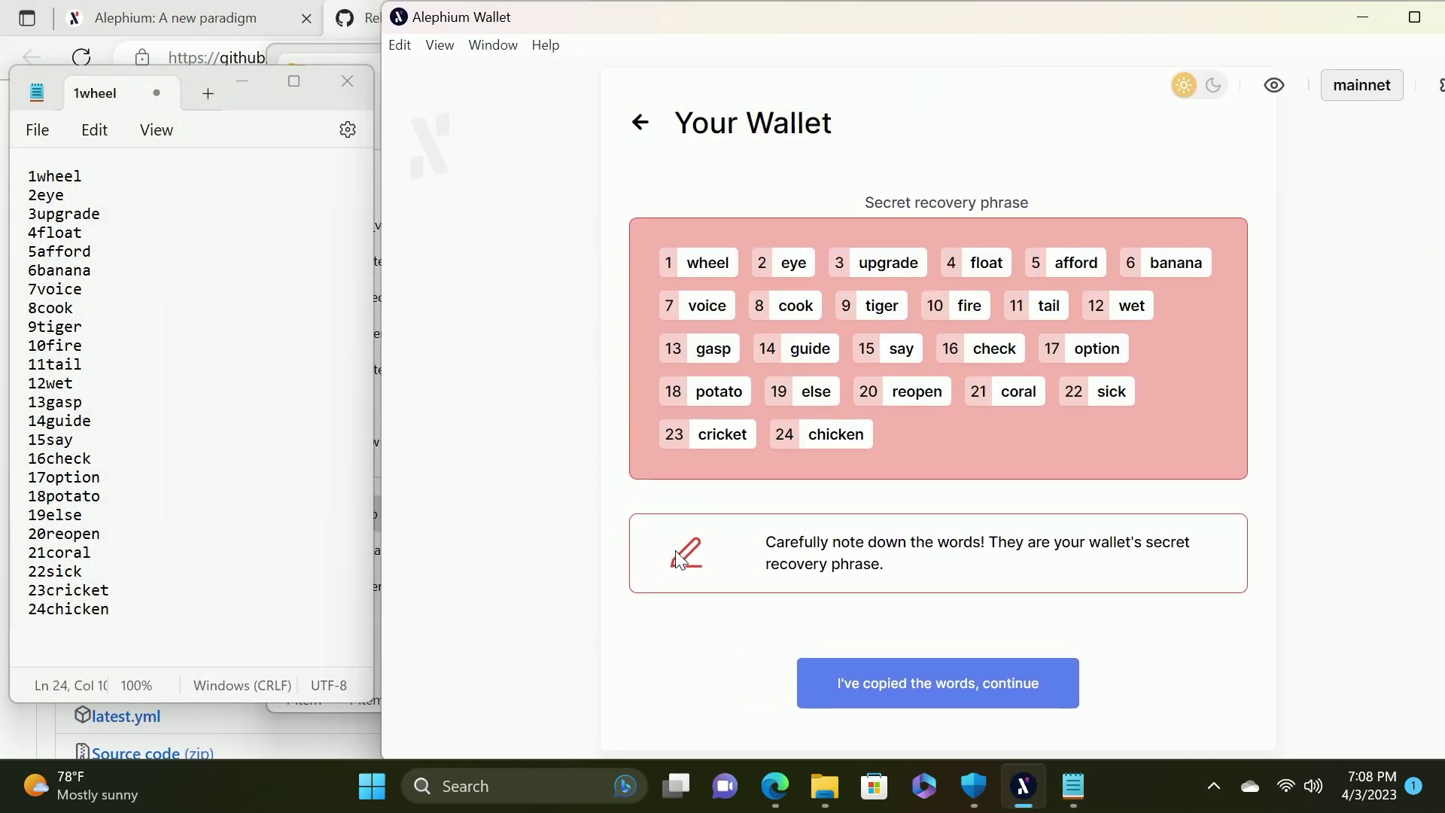
Confirm the words were saved and select them in order to pass the Security Check
{"action": "left_click", "coordinate": [884, 691]}
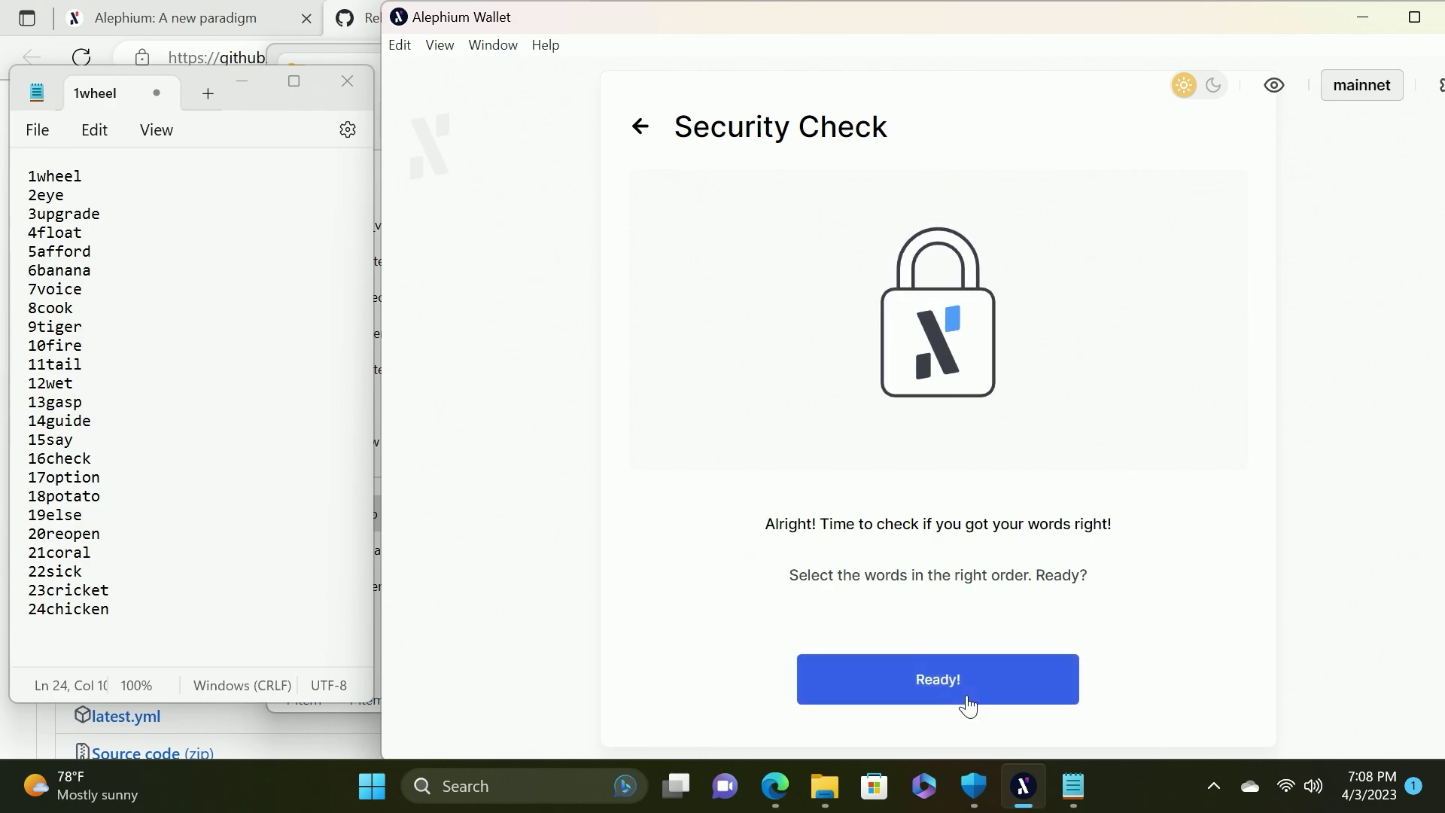
{"action": "left_click", "coordinate": [963, 689]}
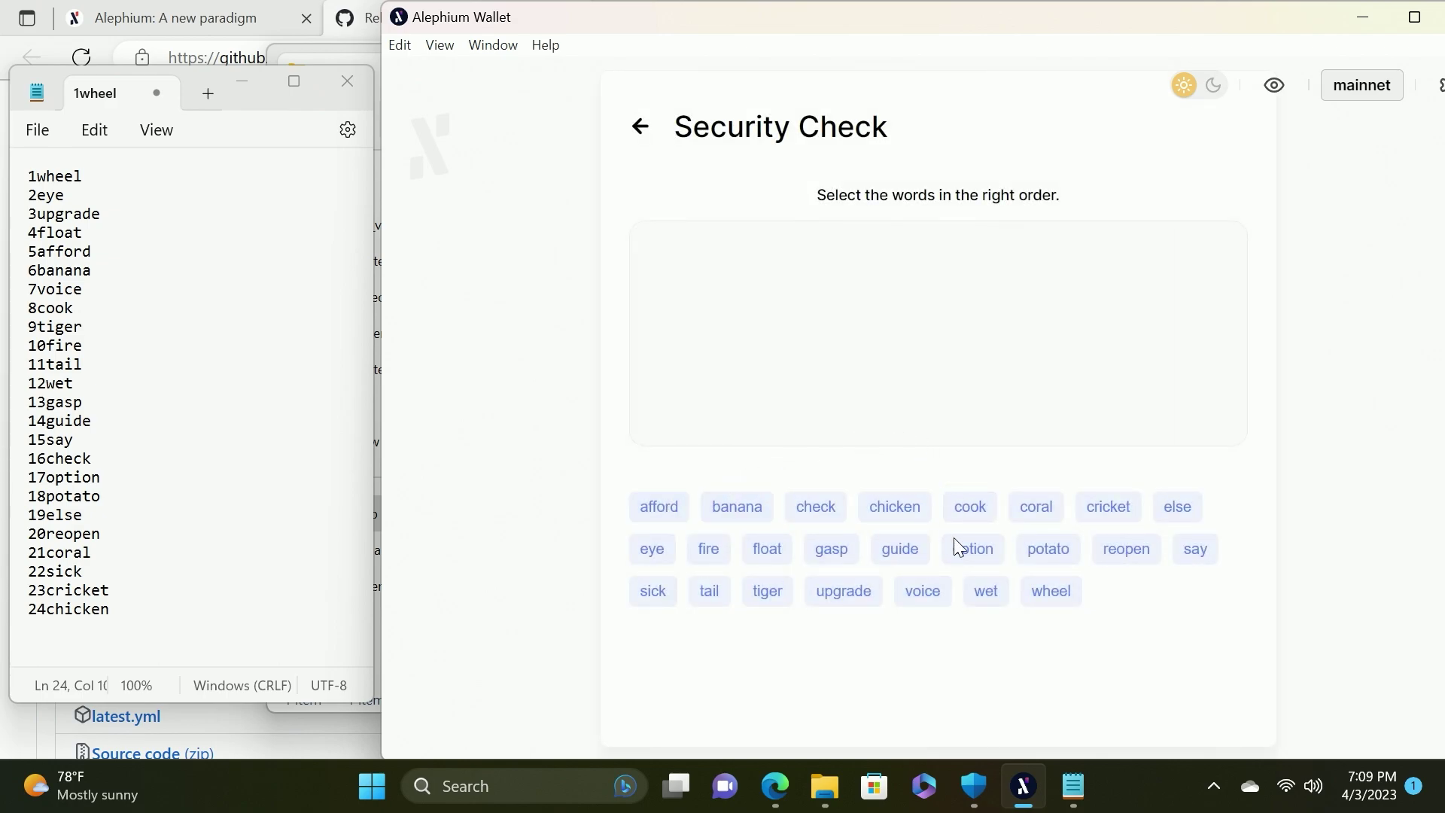
{"action": "left_click", "coordinate": [1058, 608]}
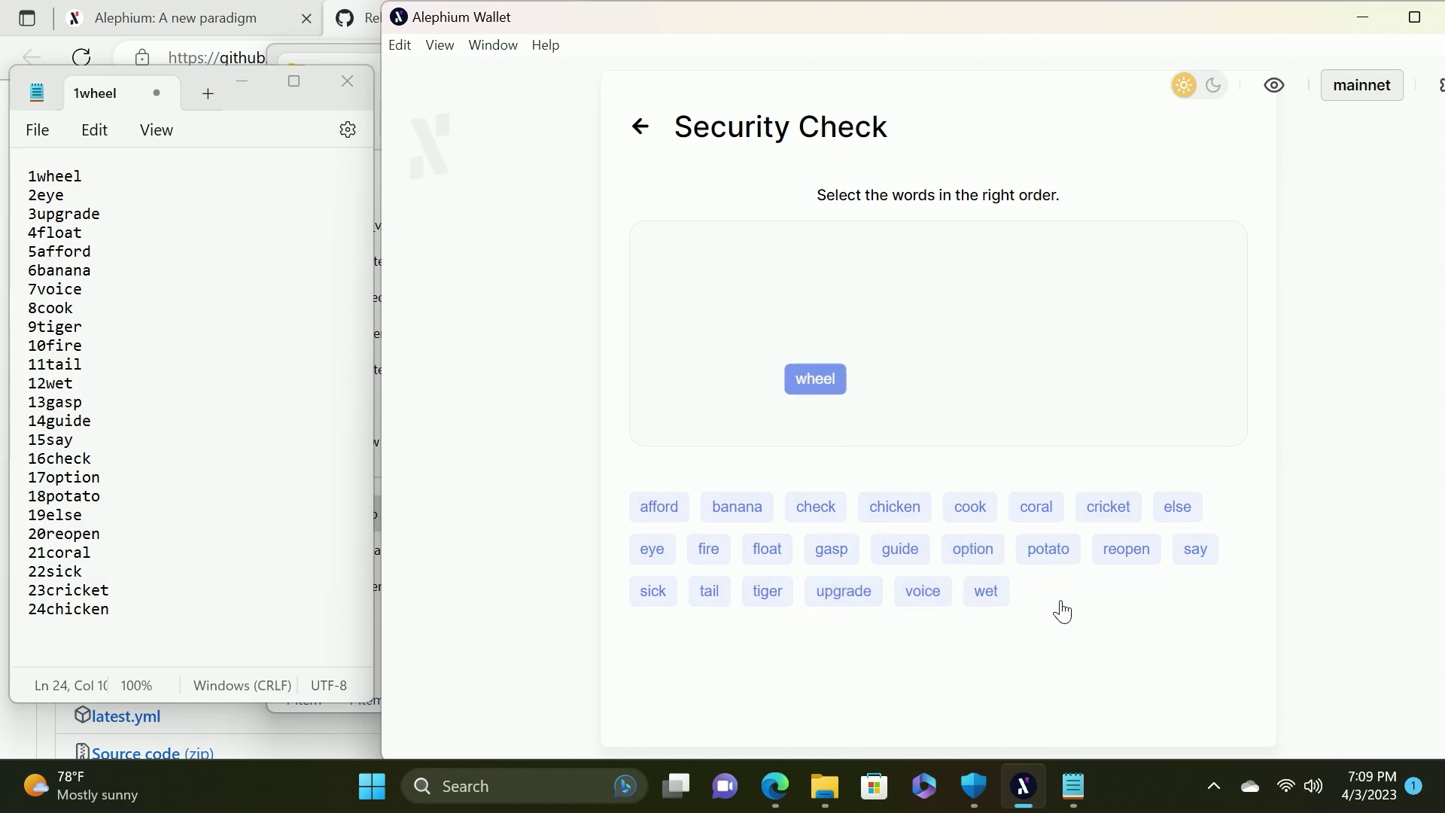
{"action": "left_click", "coordinate": [653, 551]}
{"action": "left_click", "coordinate": [785, 598]}
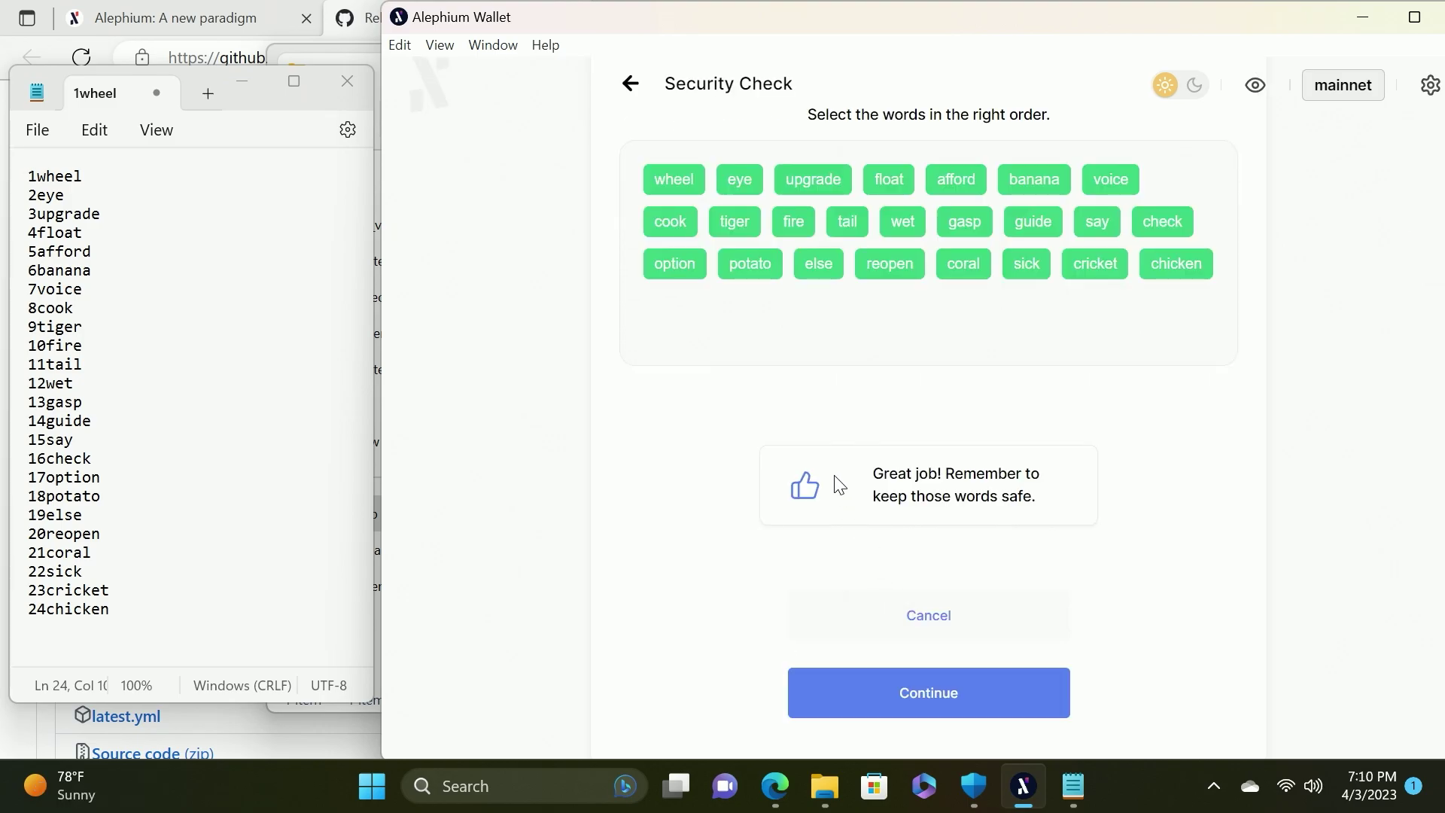
{"action": "left_click", "coordinate": [932, 699]}
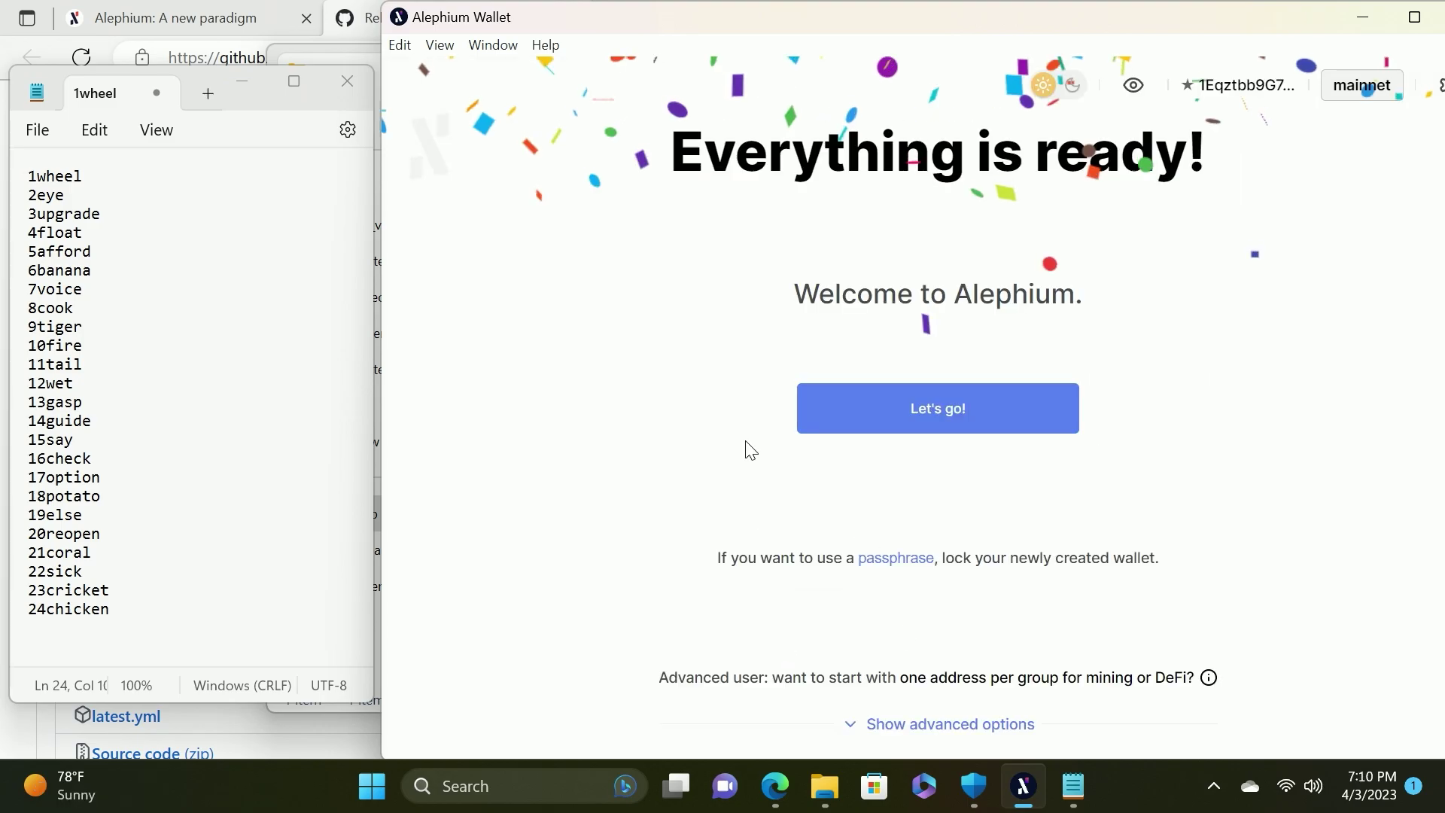
Copy the wallet address into the Notepad note below the 24 words, then minimise the wallet
{"action": "left_click", "coordinate": [889, 426]}
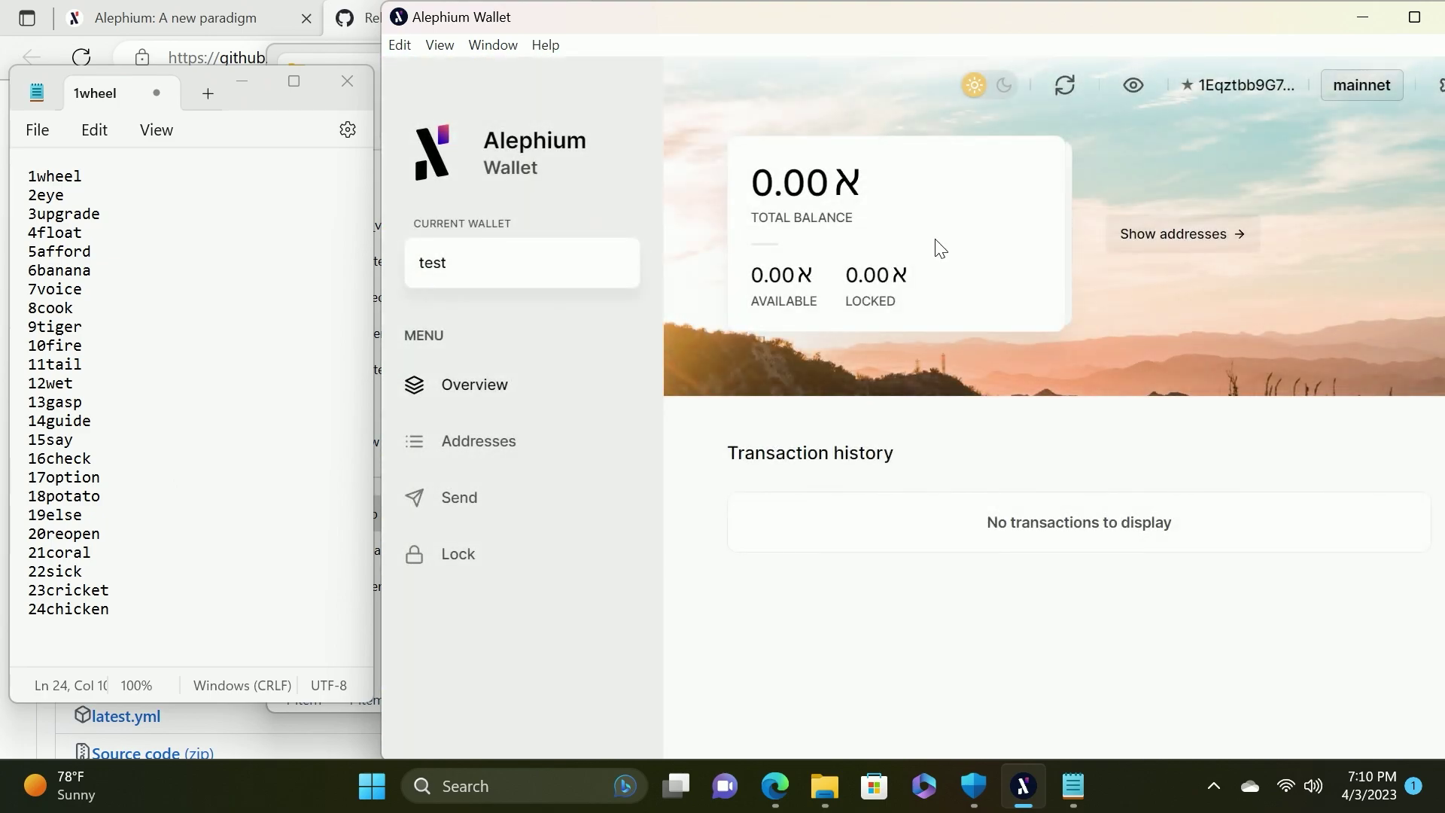
{"action": "left_click", "coordinate": [1169, 244]}
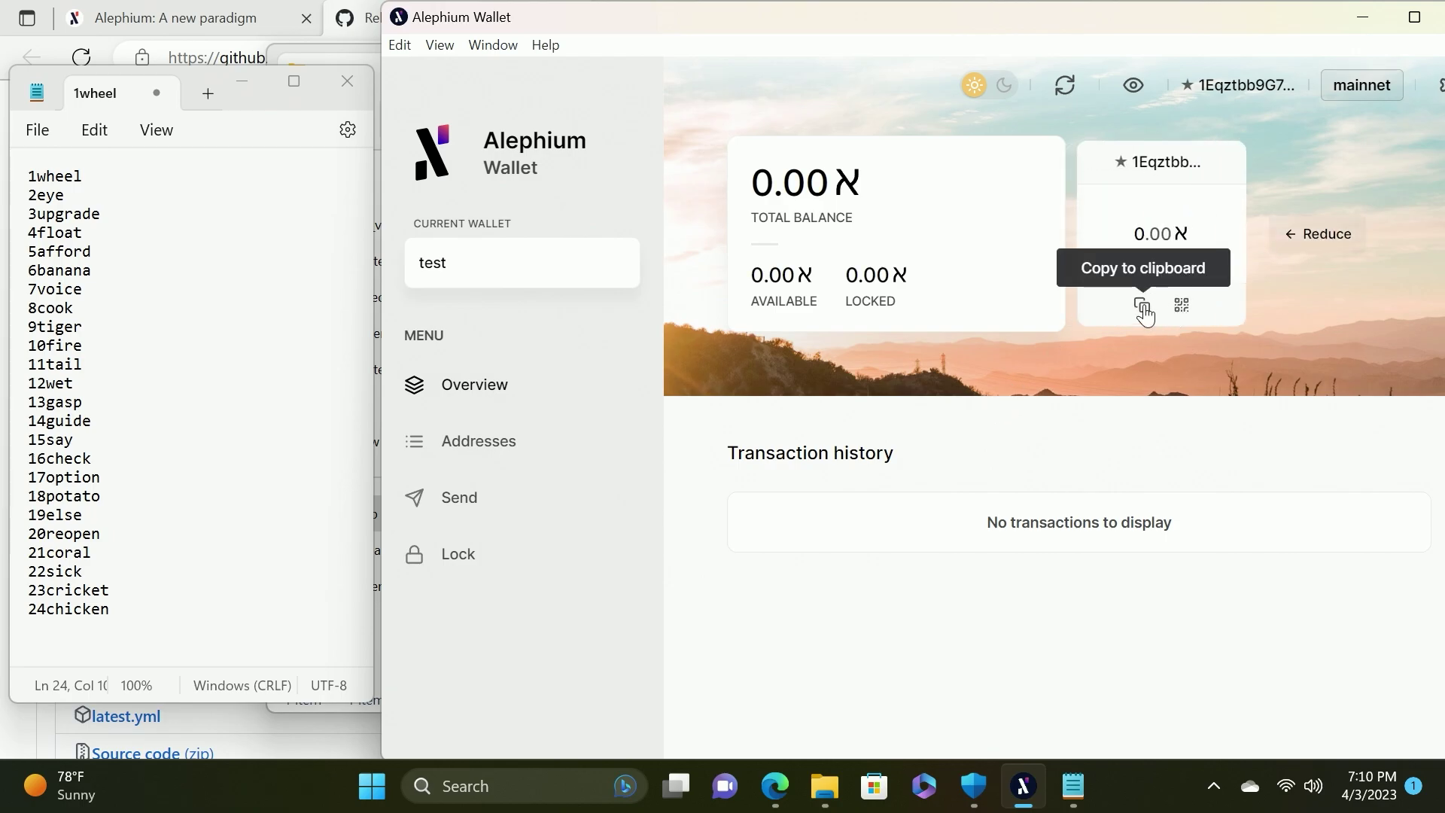
{"action": "left_click", "coordinate": [1141, 305]}
{"action": "left_click", "coordinate": [181, 229]}
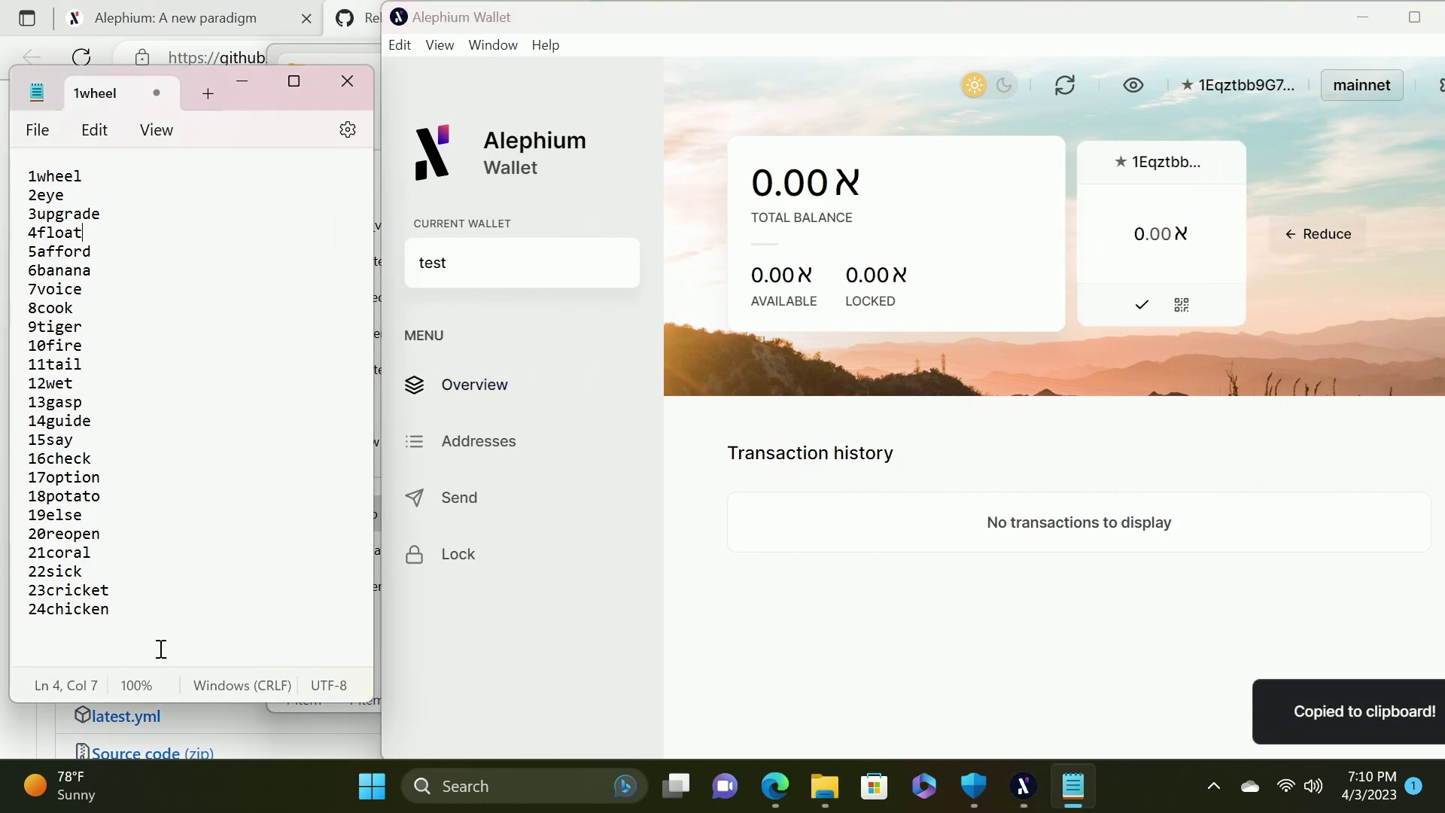
{"action": "left_click", "coordinate": [152, 618]}
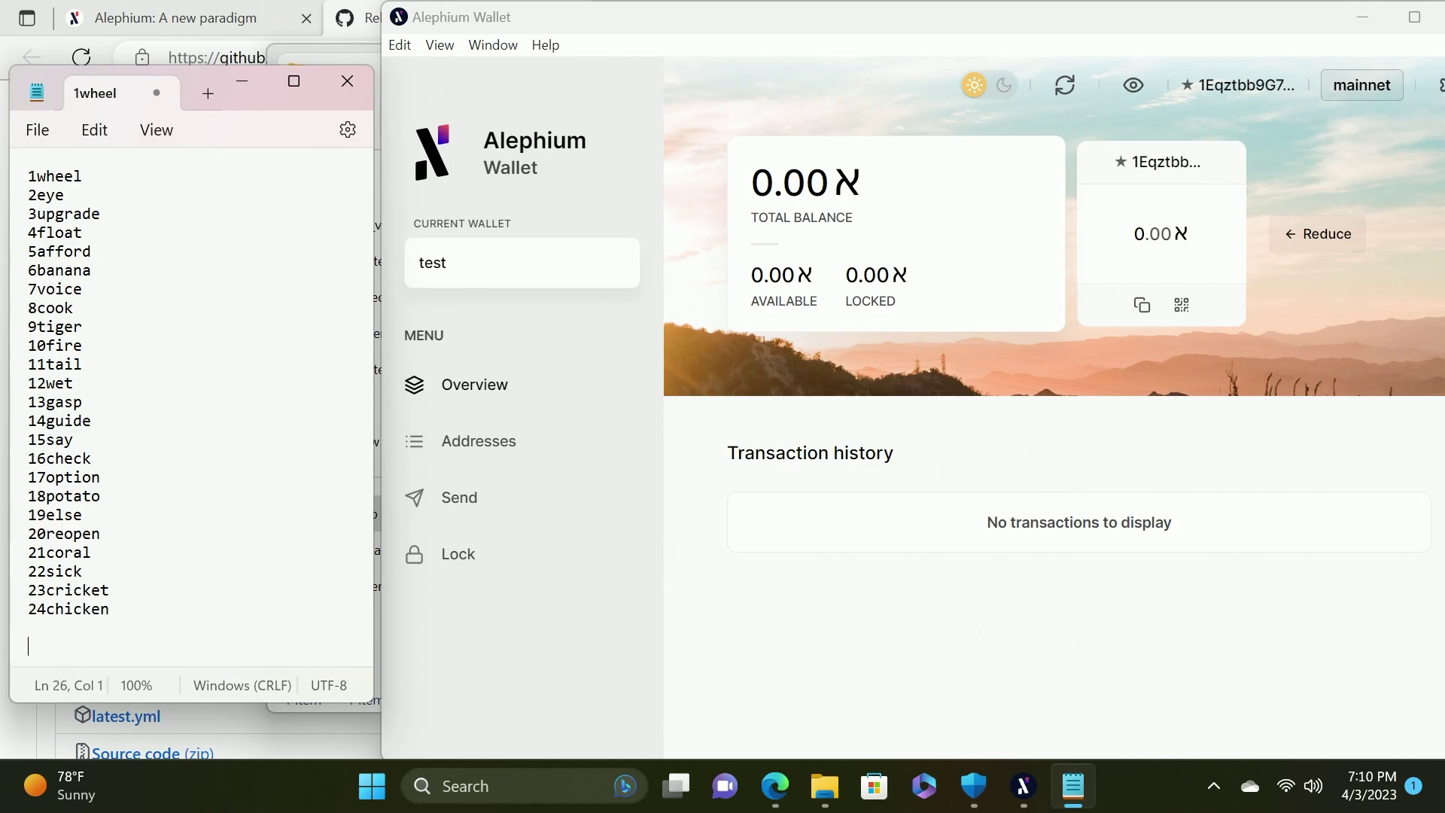
{"action": "key", "text": "ctrl+v"}
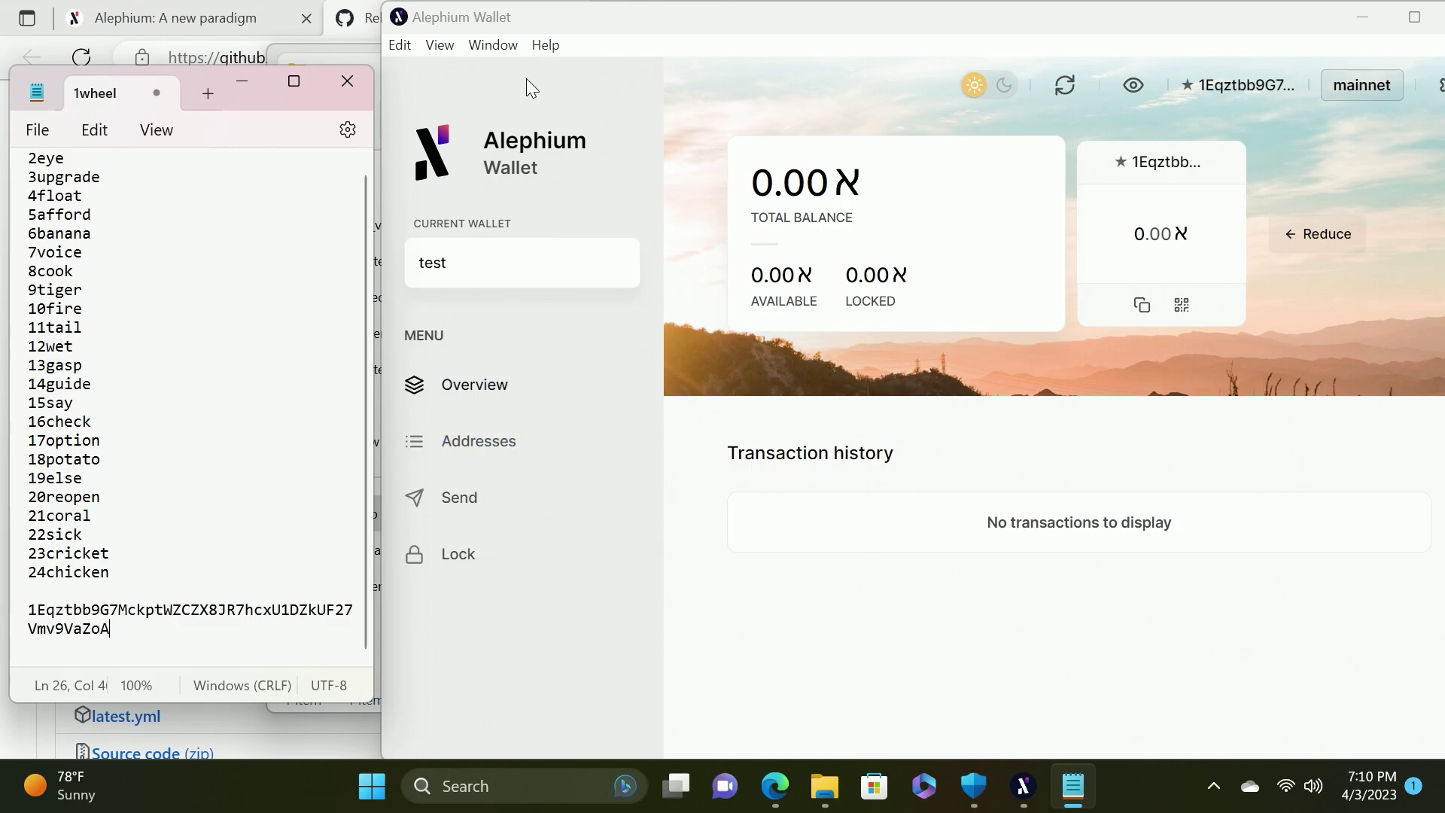
{"action": "left_click", "coordinate": [1363, 18]}
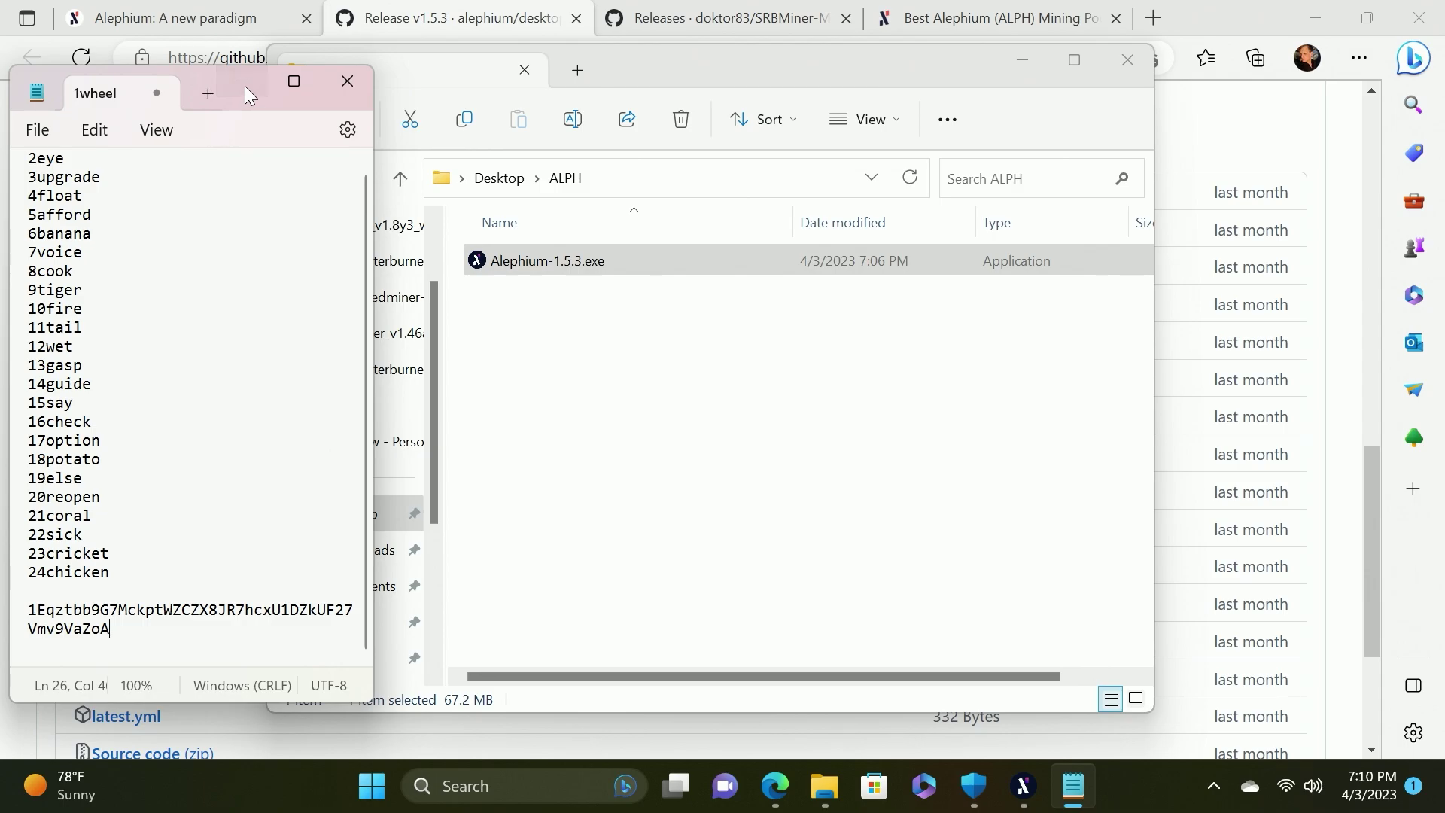
Minimise Notepad and scroll the SRBMiner-Multi releases page to the v2.2.4 assets
{"action": "left_click", "coordinate": [245, 86]}
{"action": "left_click", "coordinate": [739, 27]}
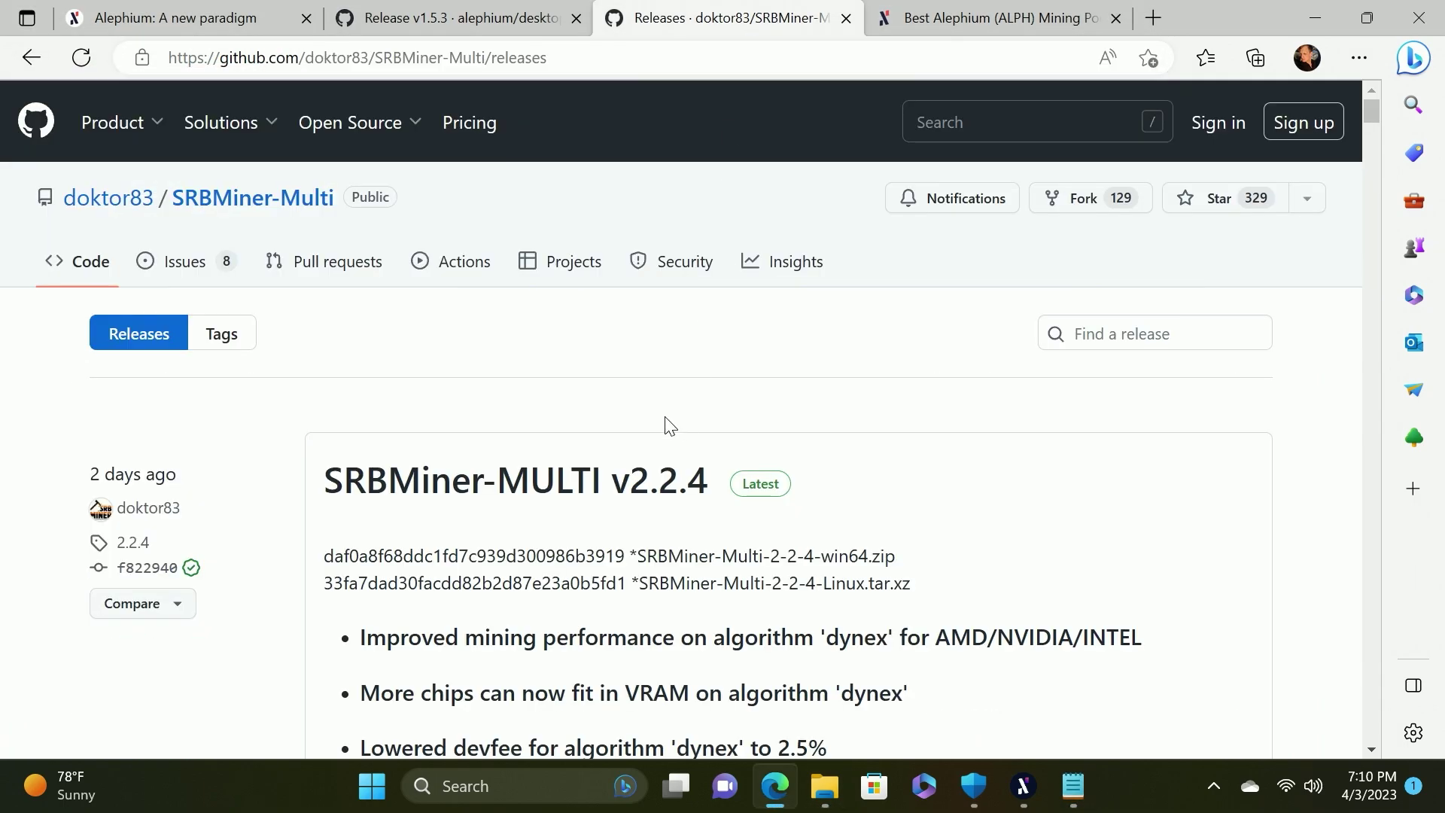
{"action": "scroll", "coordinate": [669, 425], "scroll_direction": "down", "scroll_amount": 3}
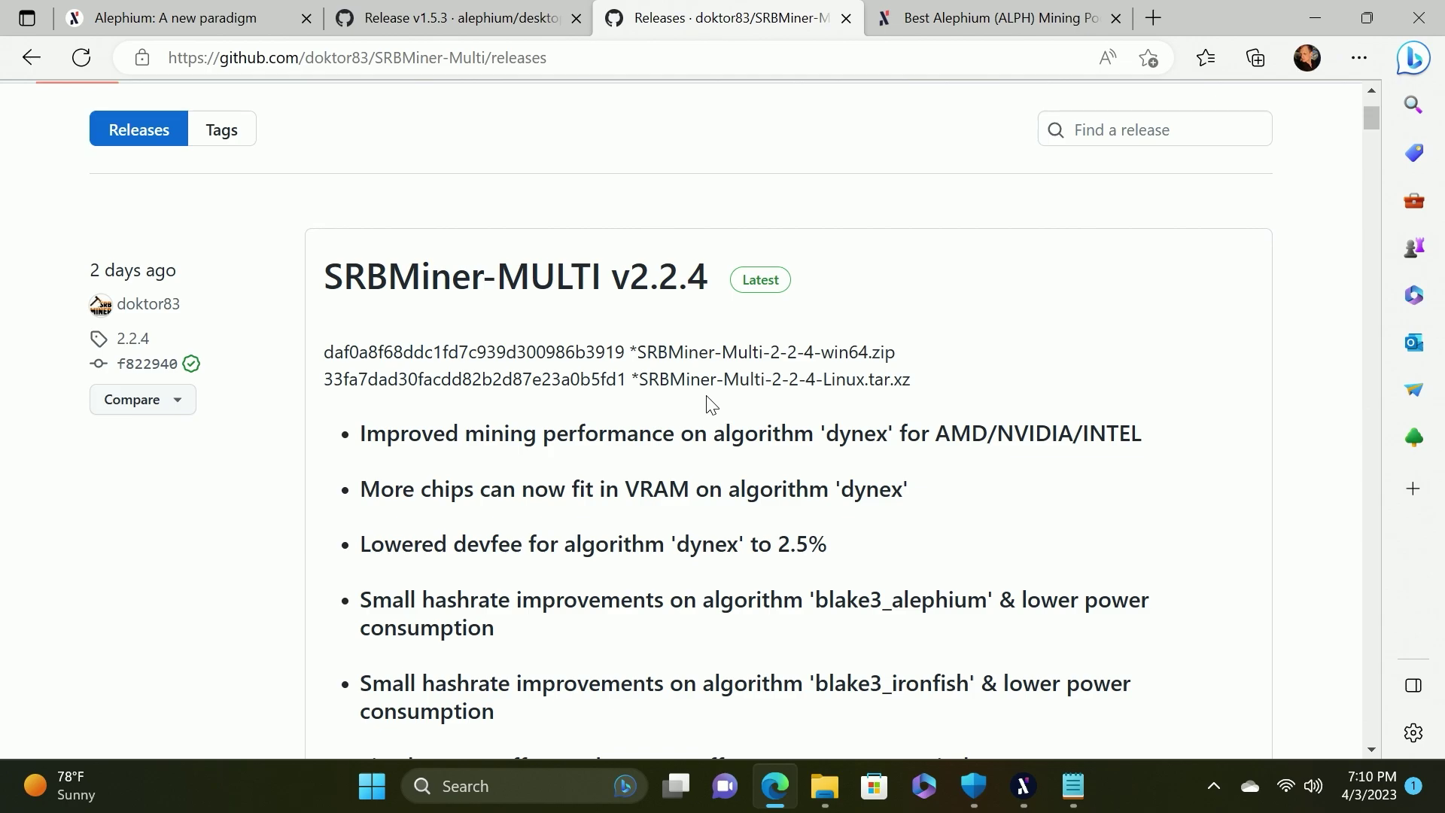
{"action": "scroll", "coordinate": [711, 404], "scroll_direction": "down", "scroll_amount": 5}
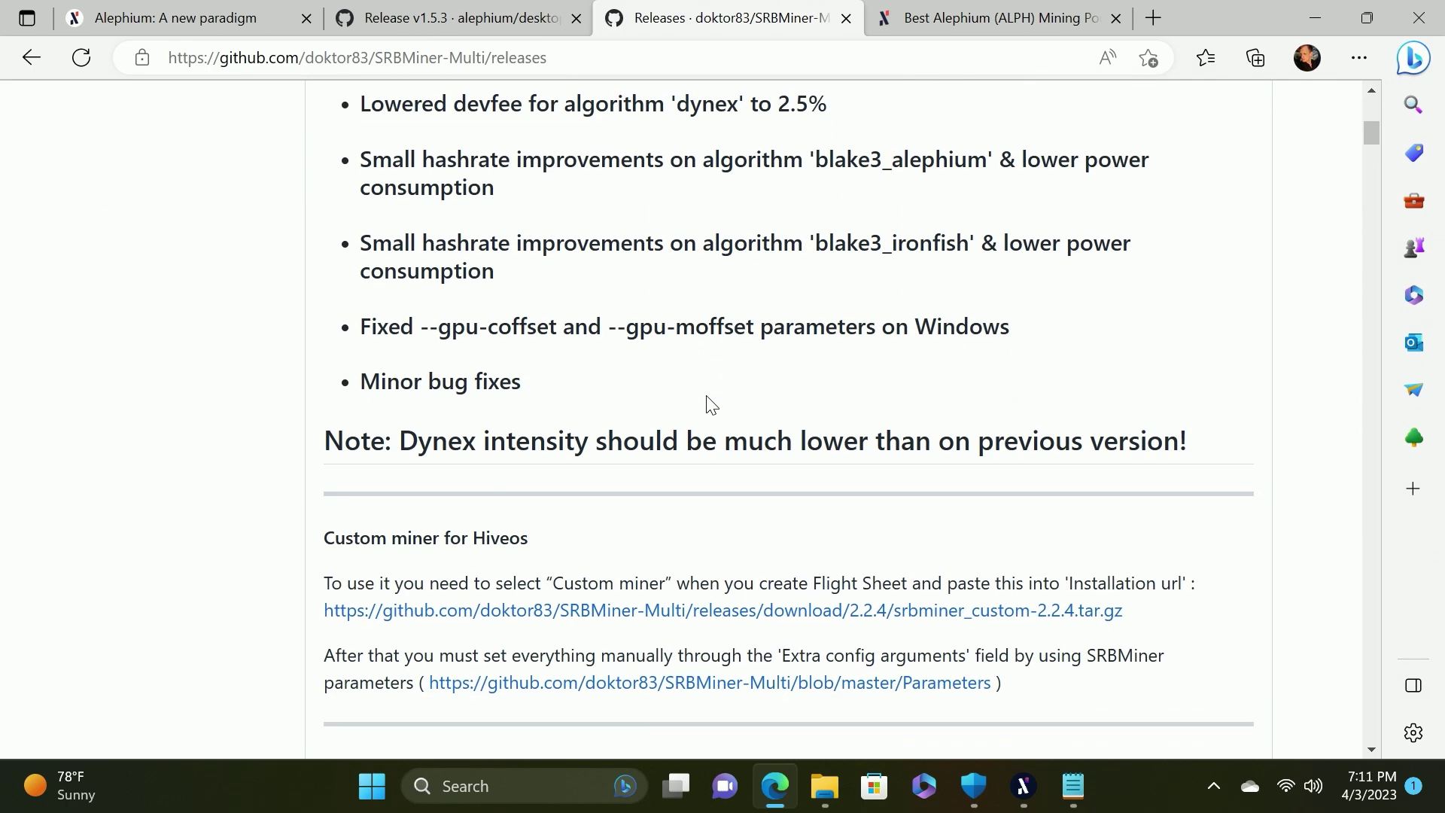
{"action": "scroll", "coordinate": [711, 406], "scroll_direction": "down", "scroll_amount": 2}
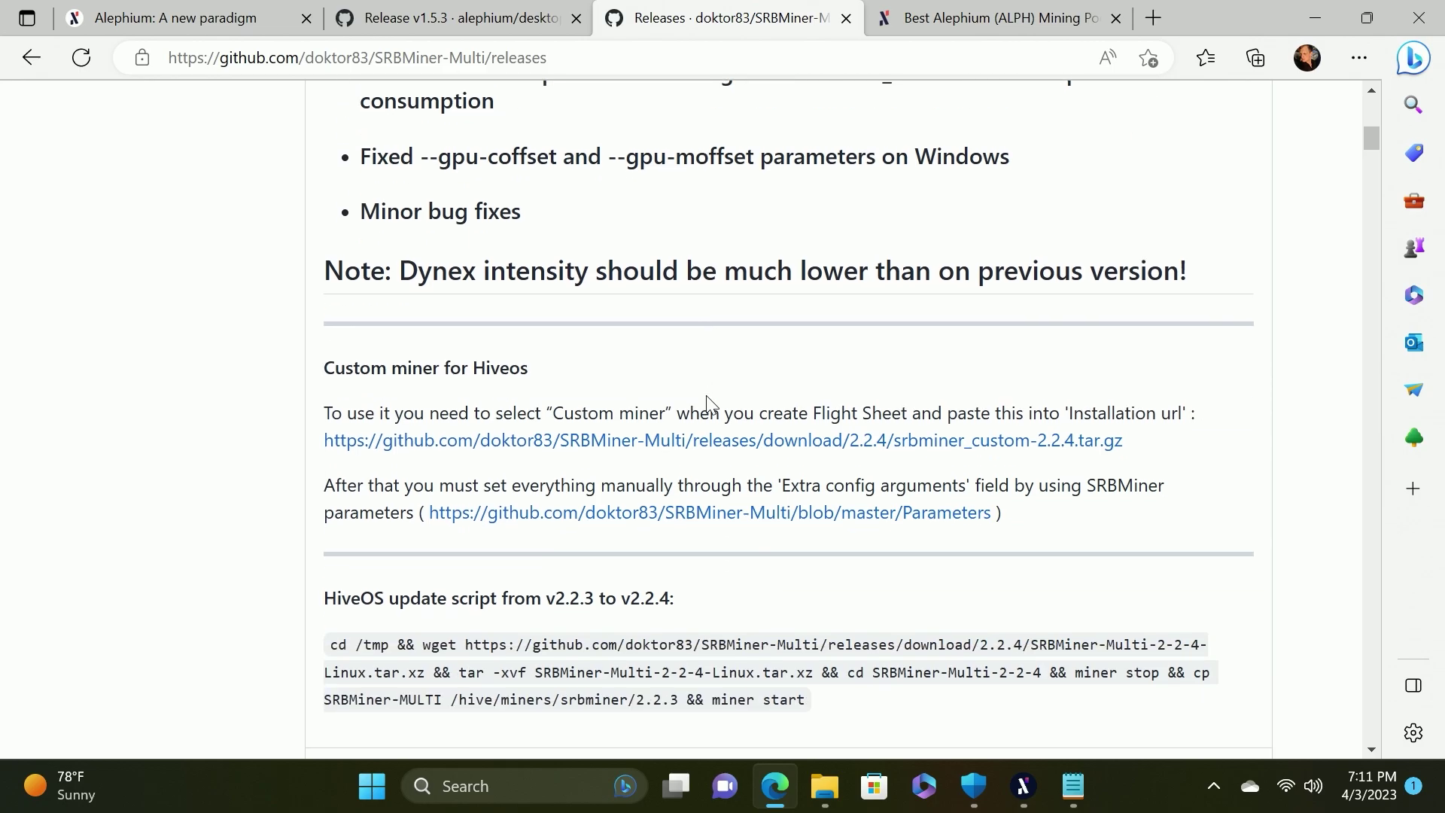
{"action": "scroll", "coordinate": [707, 403], "scroll_direction": "down", "scroll_amount": 3}
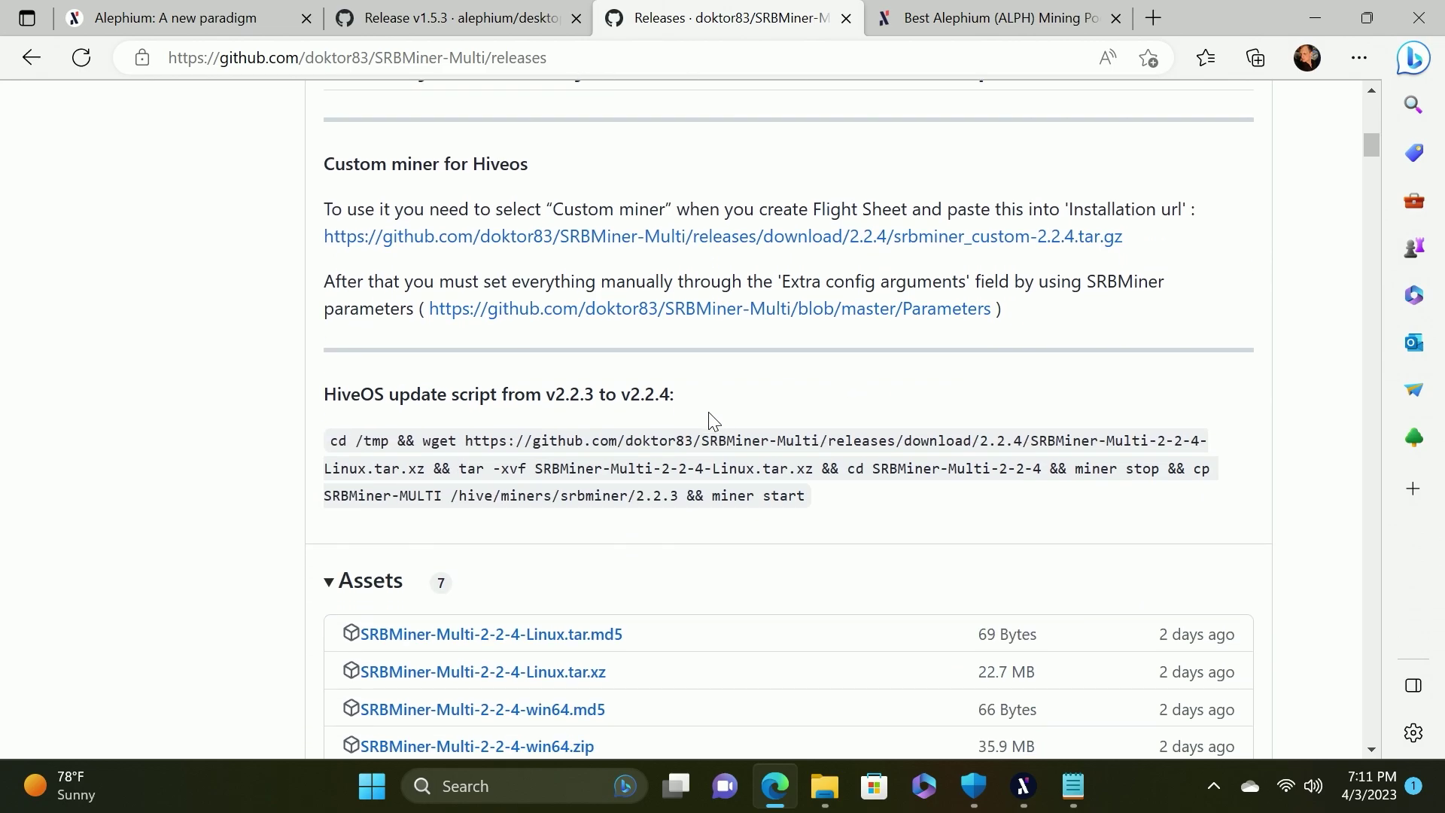
{"action": "scroll", "coordinate": [712, 420], "scroll_direction": "down", "scroll_amount": 4}
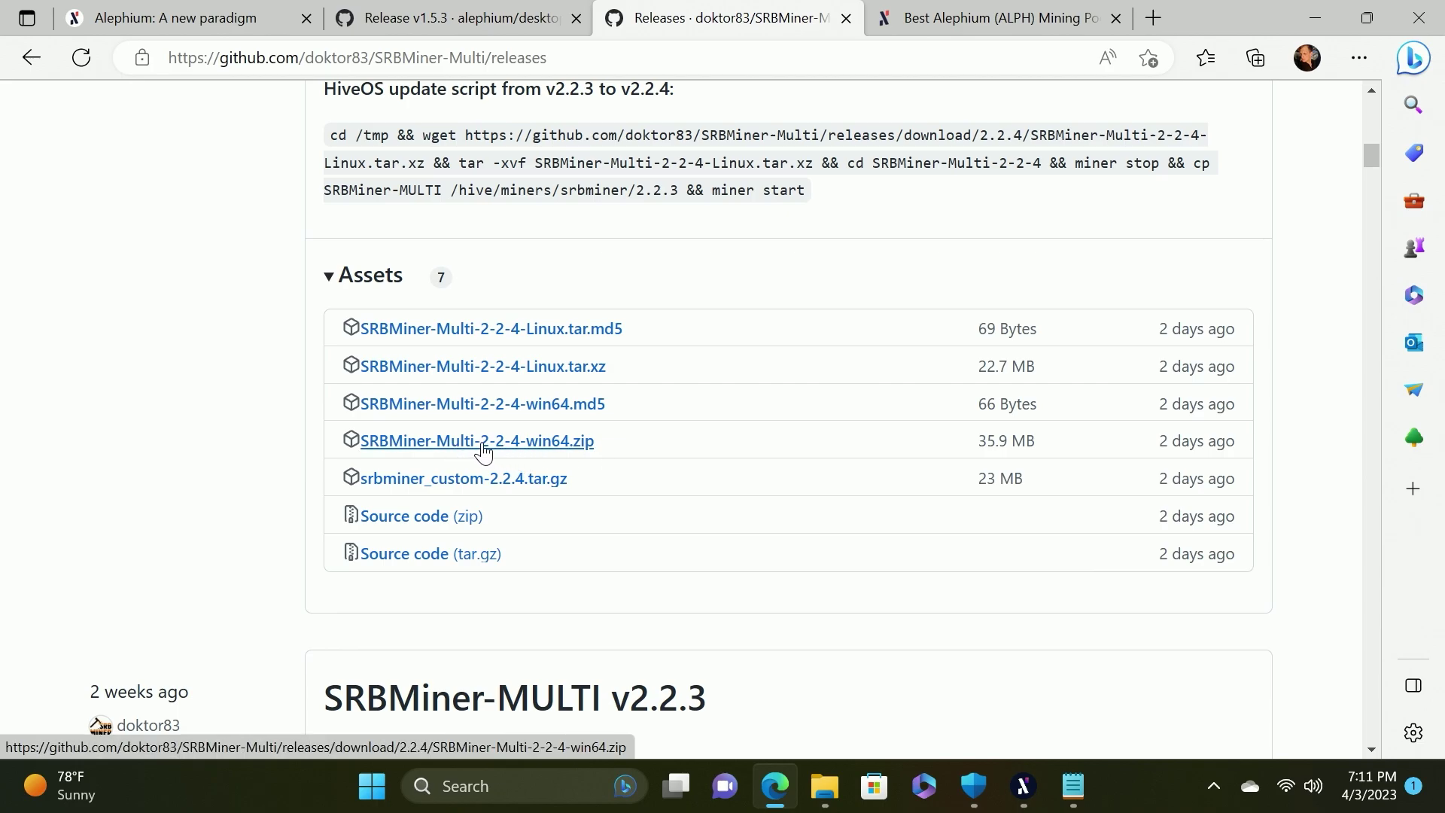
Download the SRBMiner-Multi 2.2.4 Windows zip and show it in its Downloads folder
{"action": "left_click", "coordinate": [553, 452]}
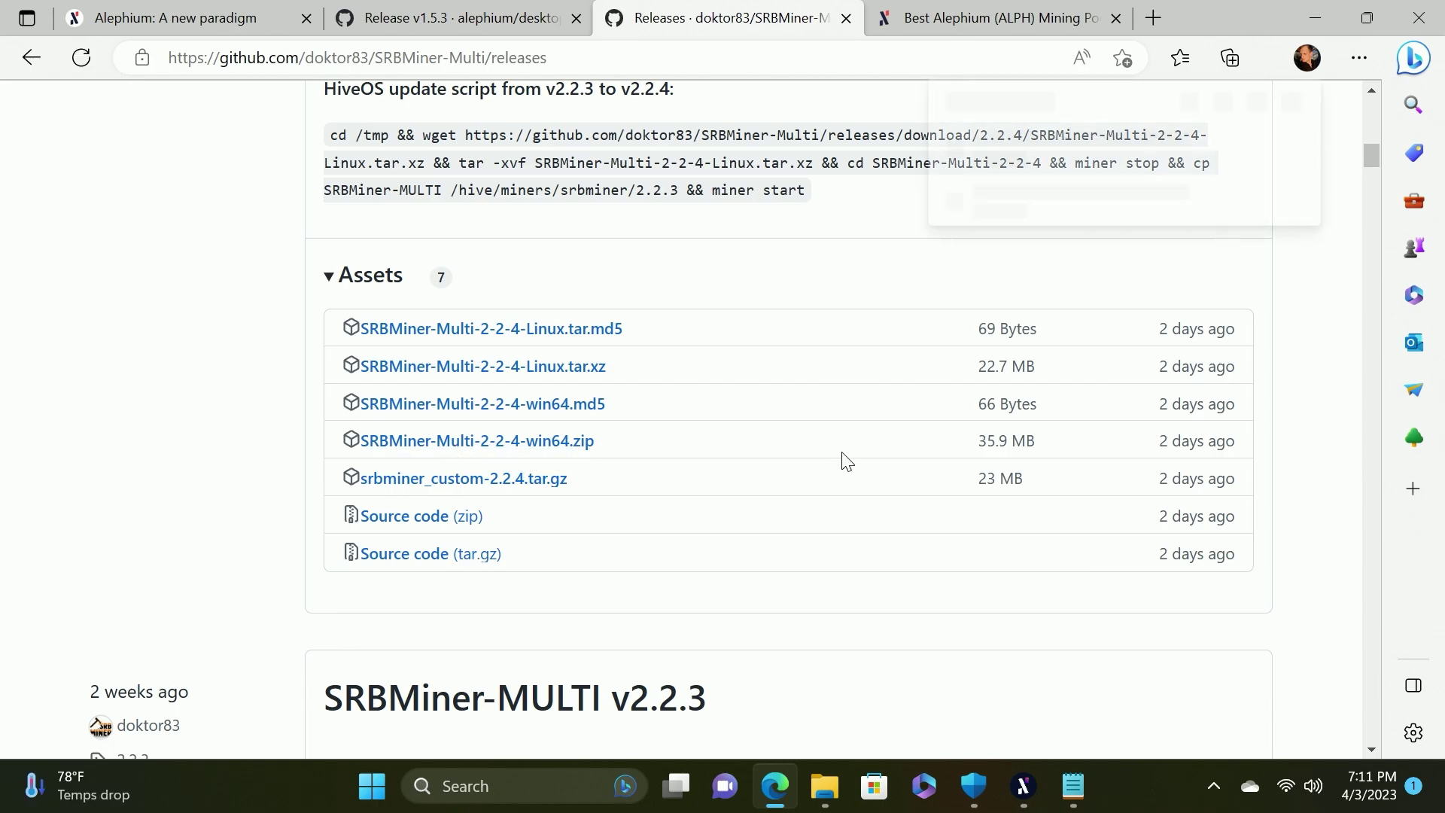
{"action": "mouse_move", "coordinate": [1009, 152]}
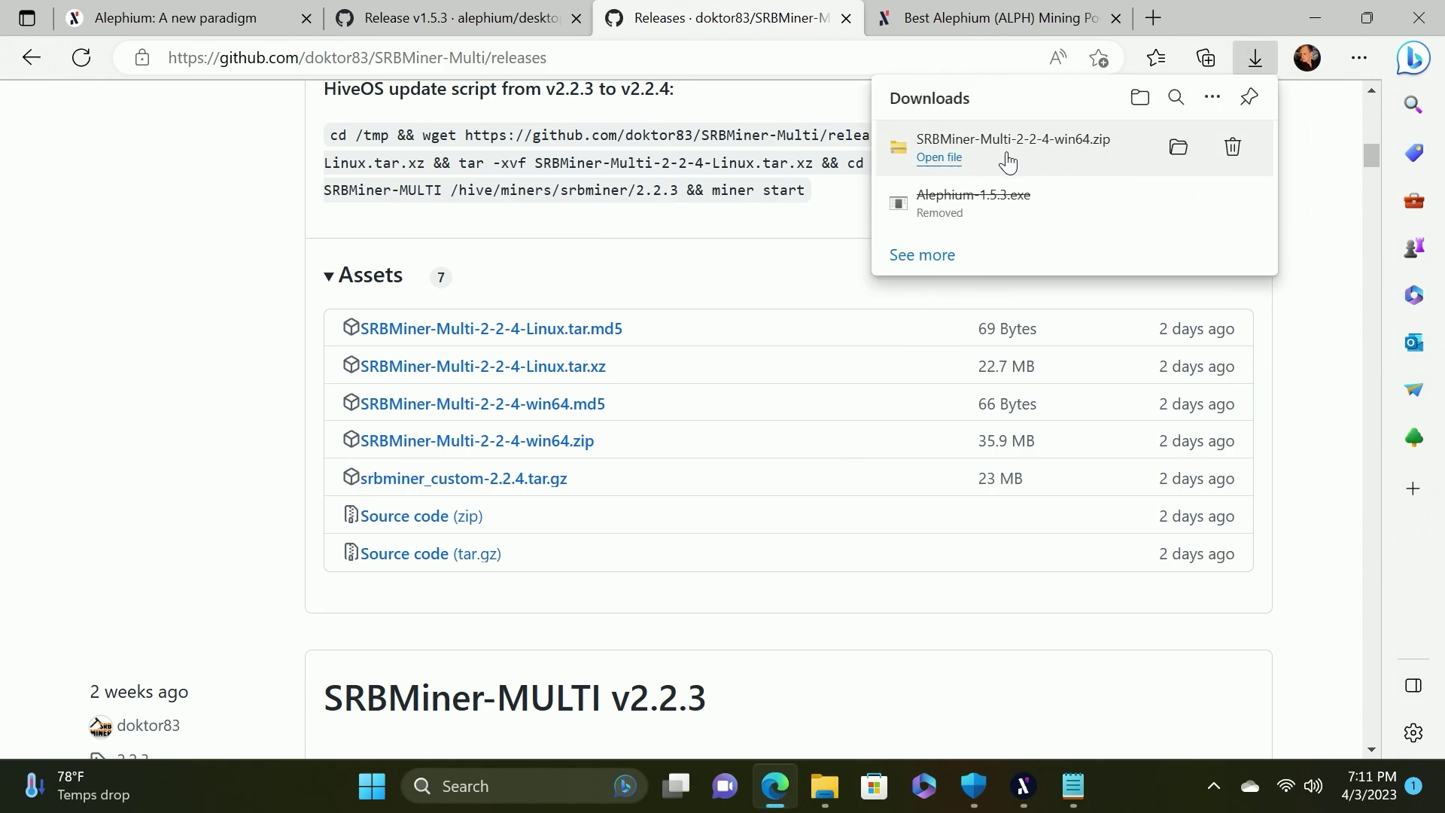
{"action": "left_click", "coordinate": [1180, 149]}
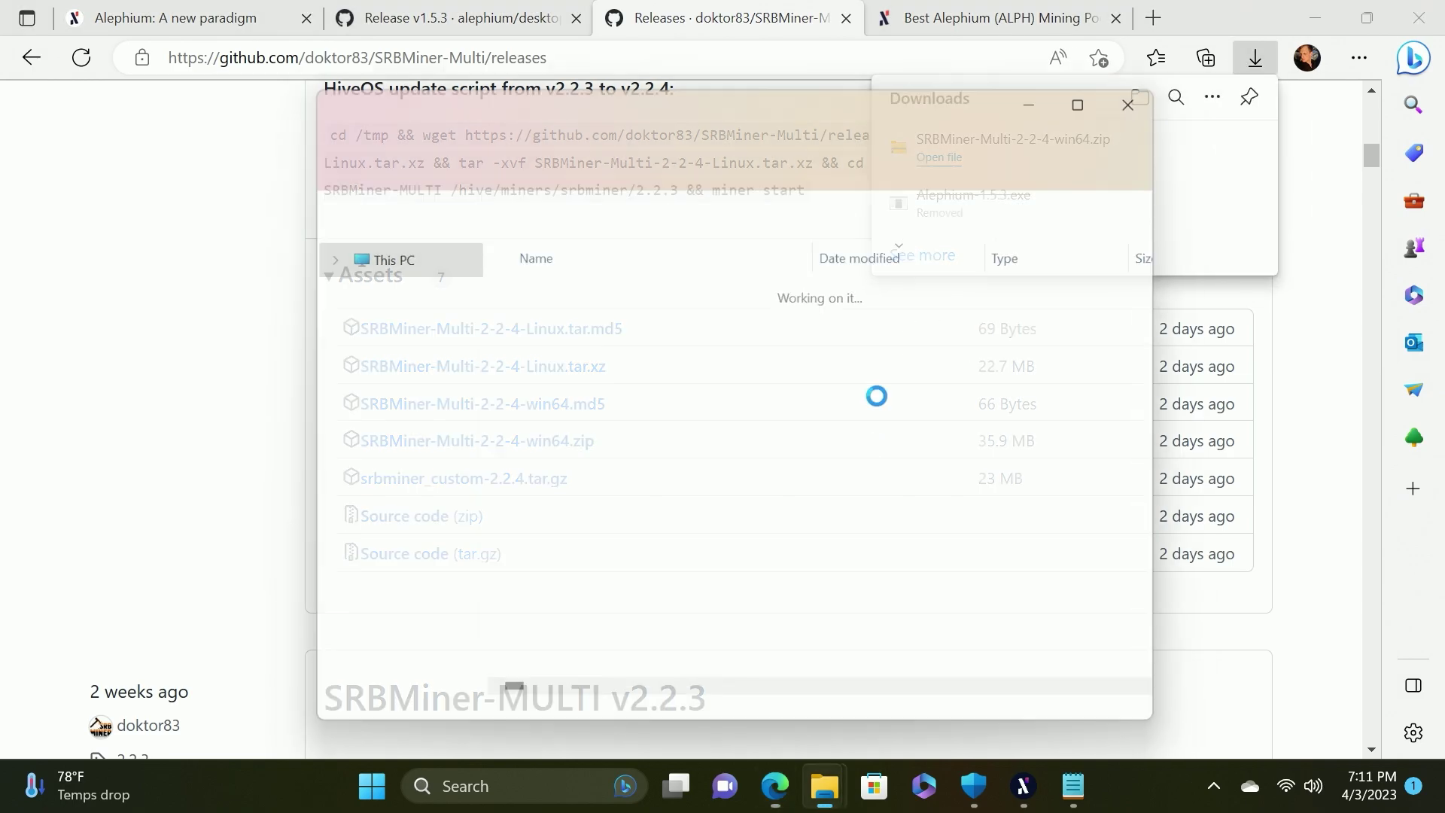
Cut SRBMiner-Multi-2-2-4-win64.zip and paste it into the Desktop ALPH folder
{"action": "right_click", "coordinate": [566, 318]}
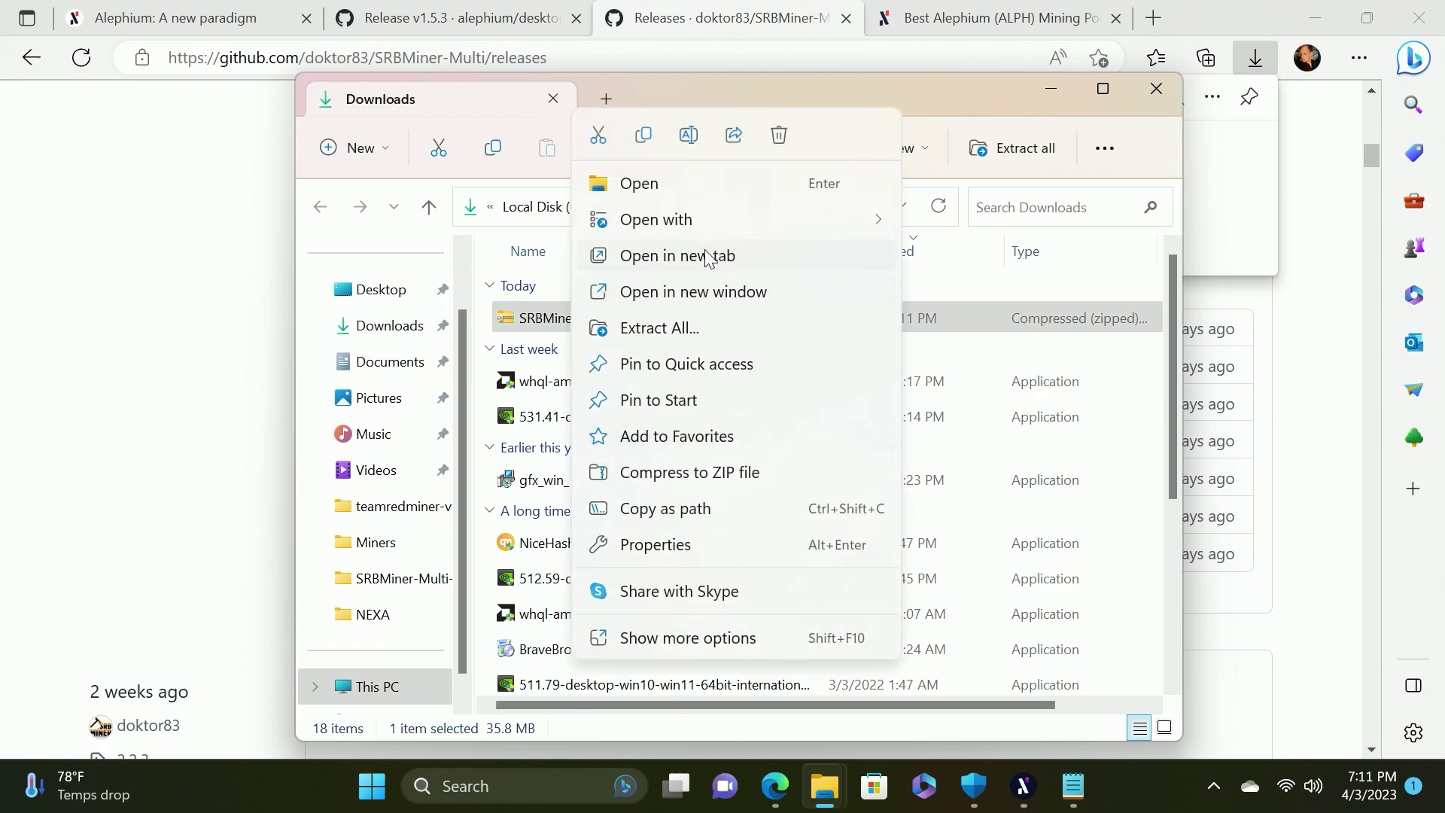
{"action": "left_click", "coordinate": [598, 136]}
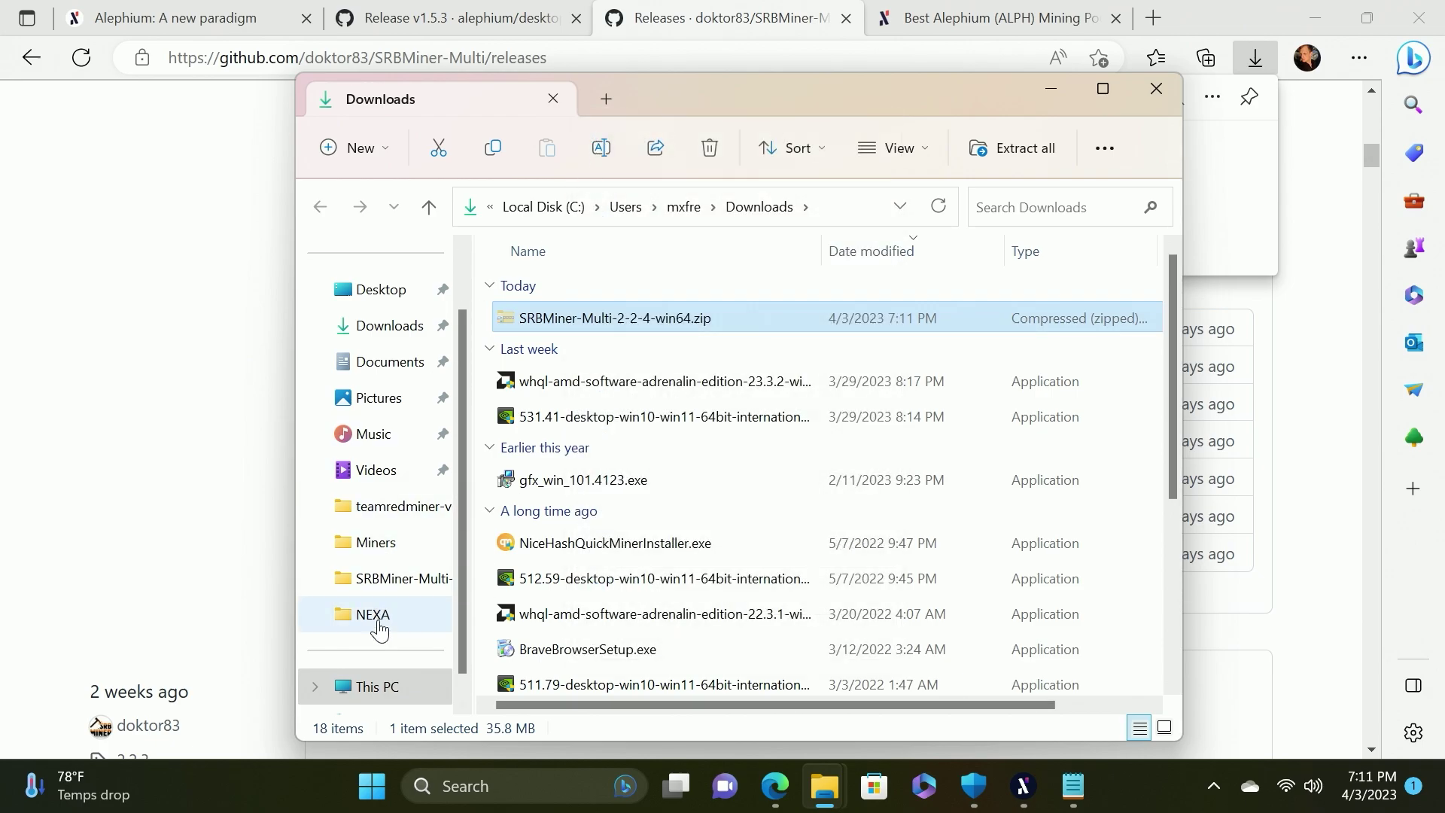
{"action": "left_click", "coordinate": [381, 290]}
{"action": "double_click", "coordinate": [530, 290]}
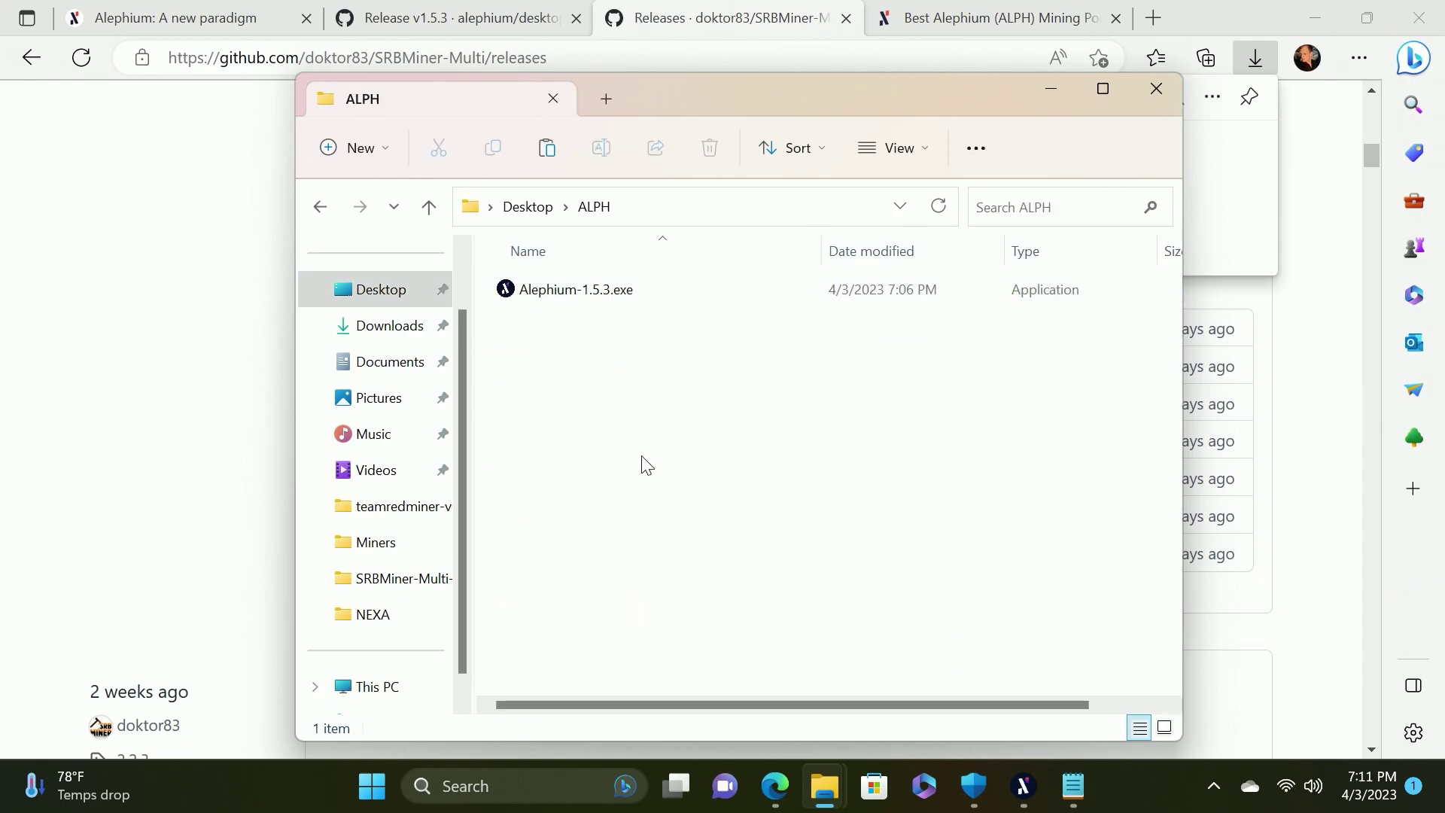
{"action": "right_click", "coordinate": [582, 355]}
{"action": "left_click", "coordinate": [610, 302]}
Extract all files from the SRBMiner zip into the suggested folder inside ALPH
{"action": "right_click", "coordinate": [572, 327]}
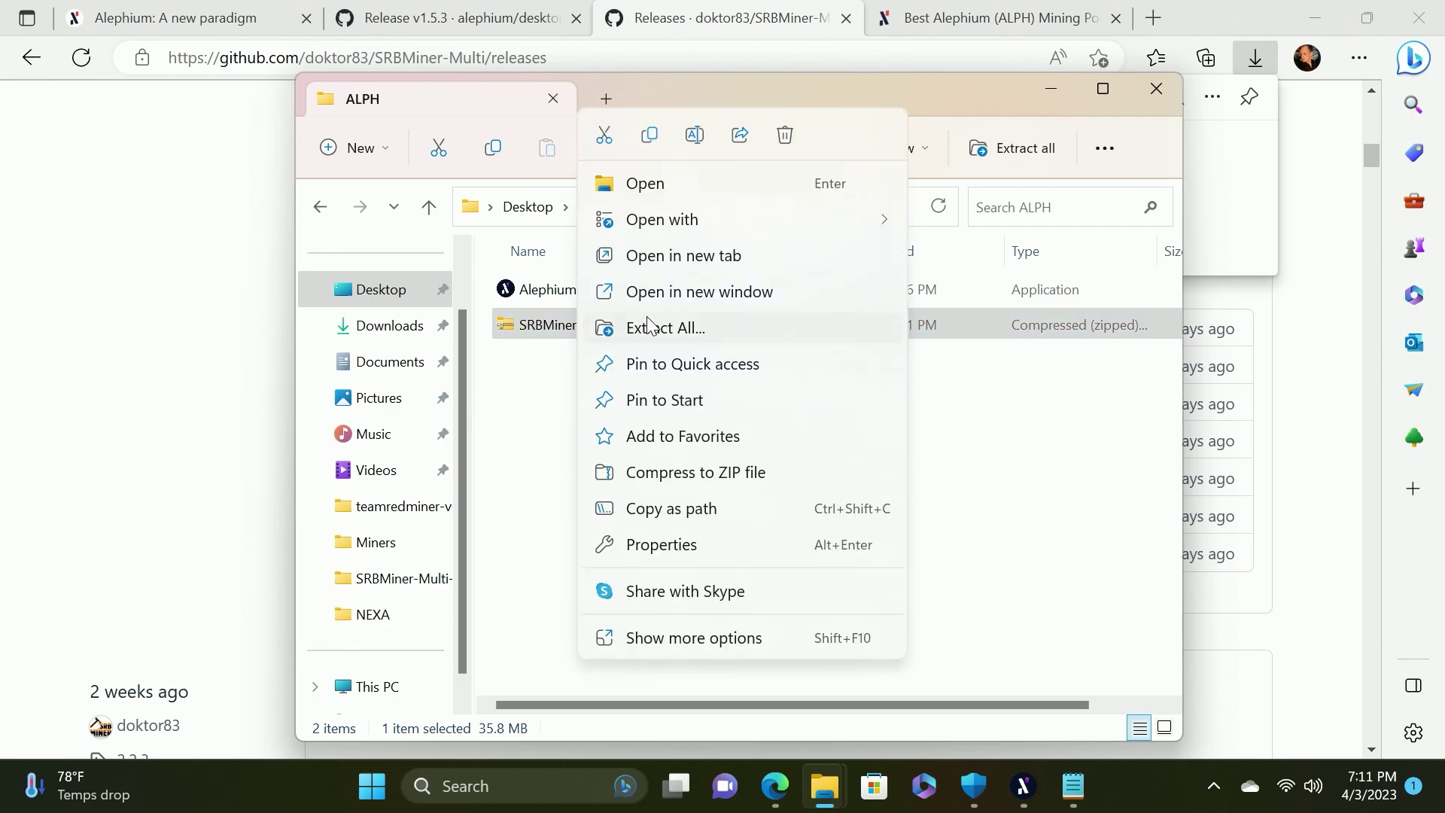
{"action": "left_click", "coordinate": [667, 331]}
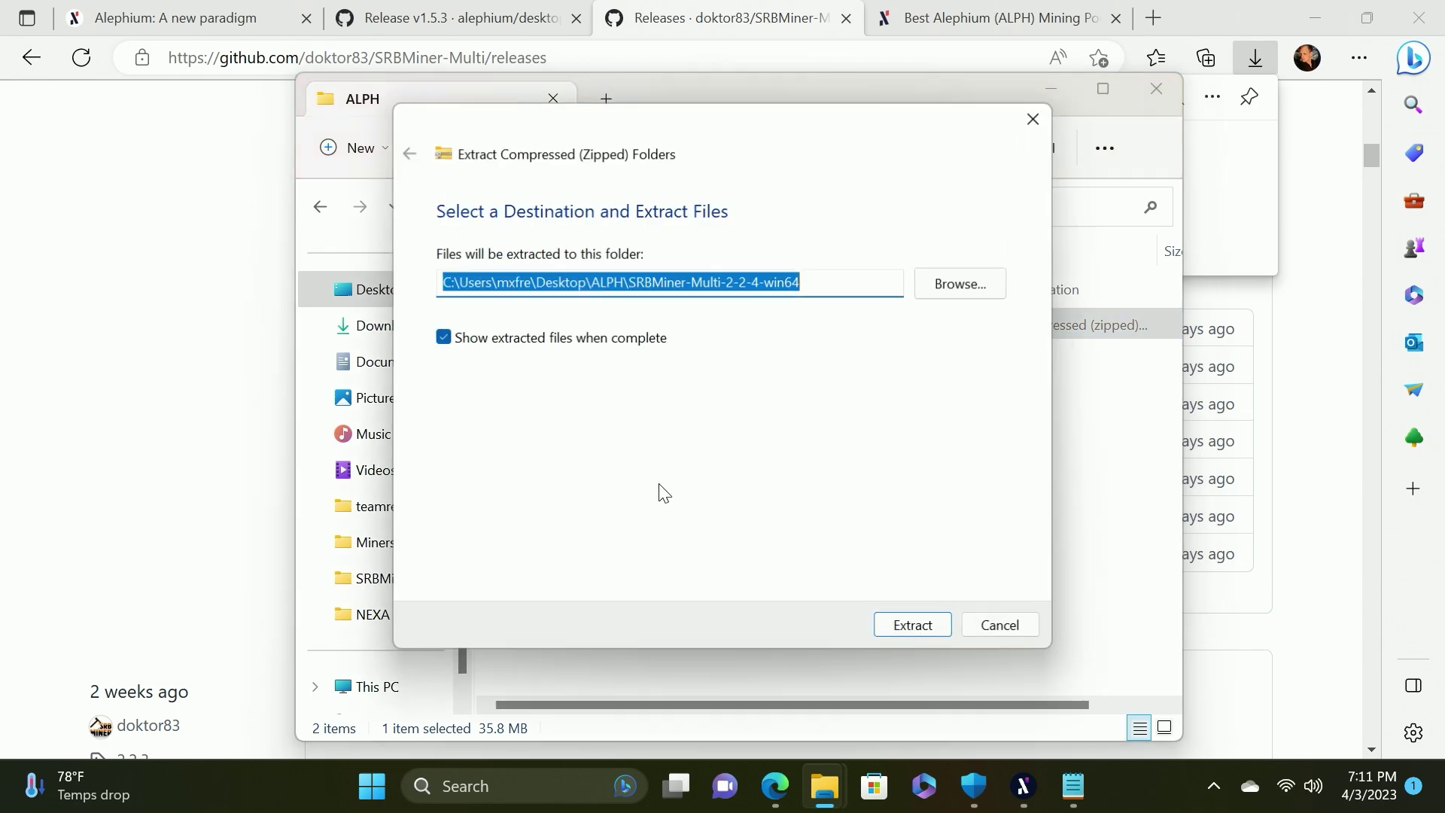
{"action": "left_click", "coordinate": [911, 627]}
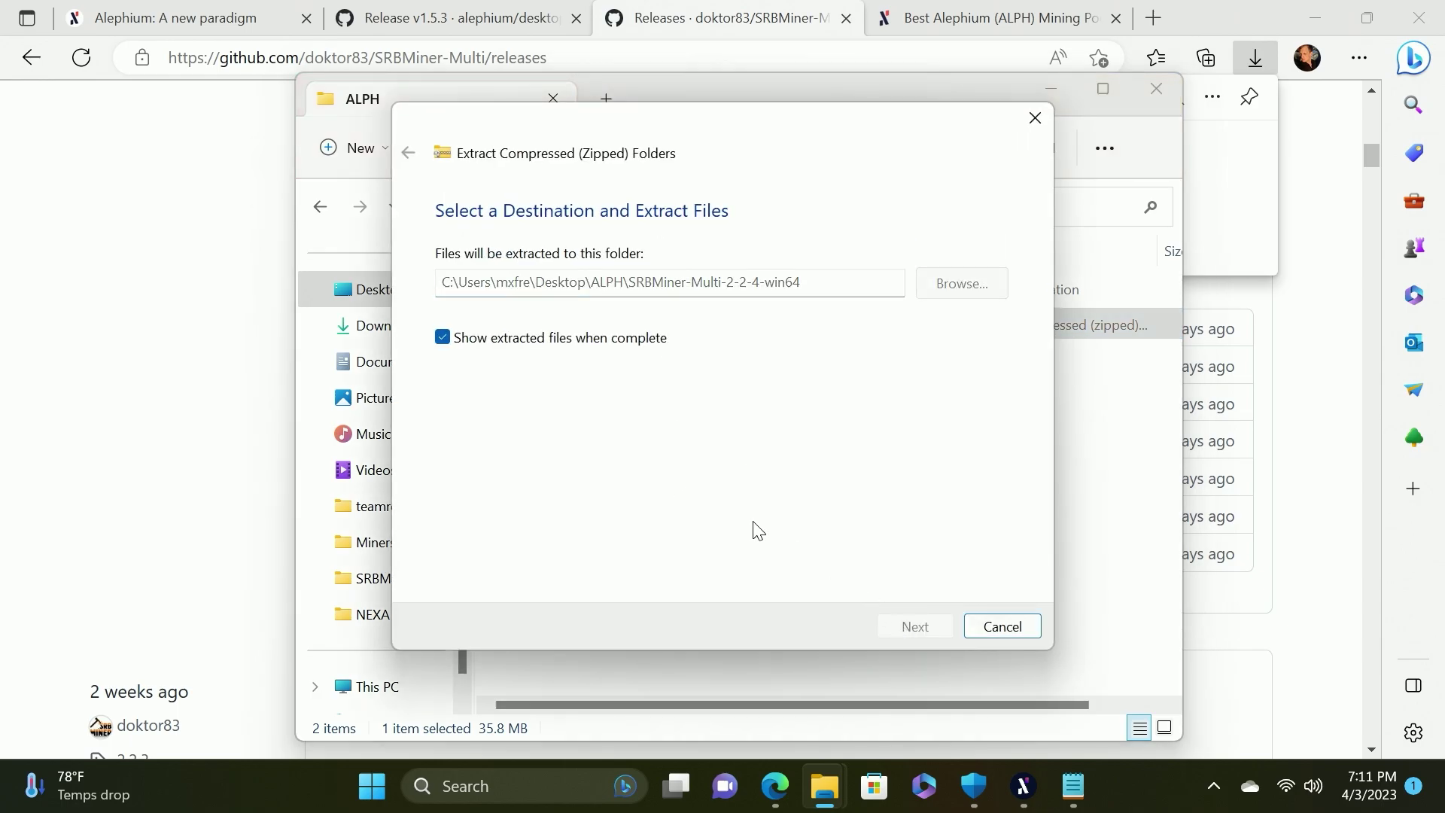
Open SRBMiner-Multi-2-2-4 and bring up the full action list for start-mining-alephium.bat
{"action": "double_click", "coordinate": [625, 226]}
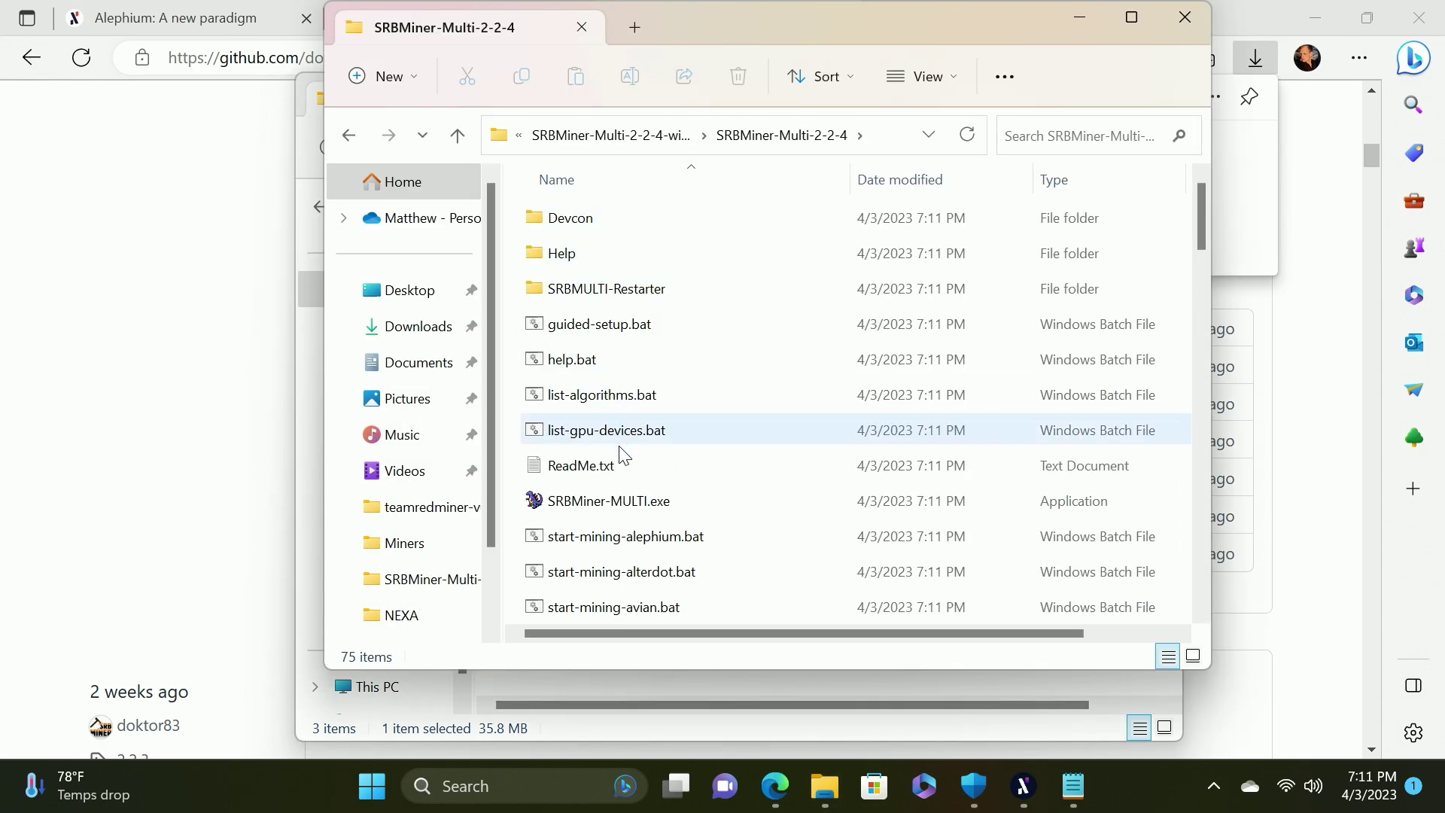
{"action": "scroll", "coordinate": [622, 456], "scroll_direction": "down", "scroll_amount": 3}
{"action": "scroll", "coordinate": [618, 450], "scroll_direction": "down", "scroll_amount": 4}
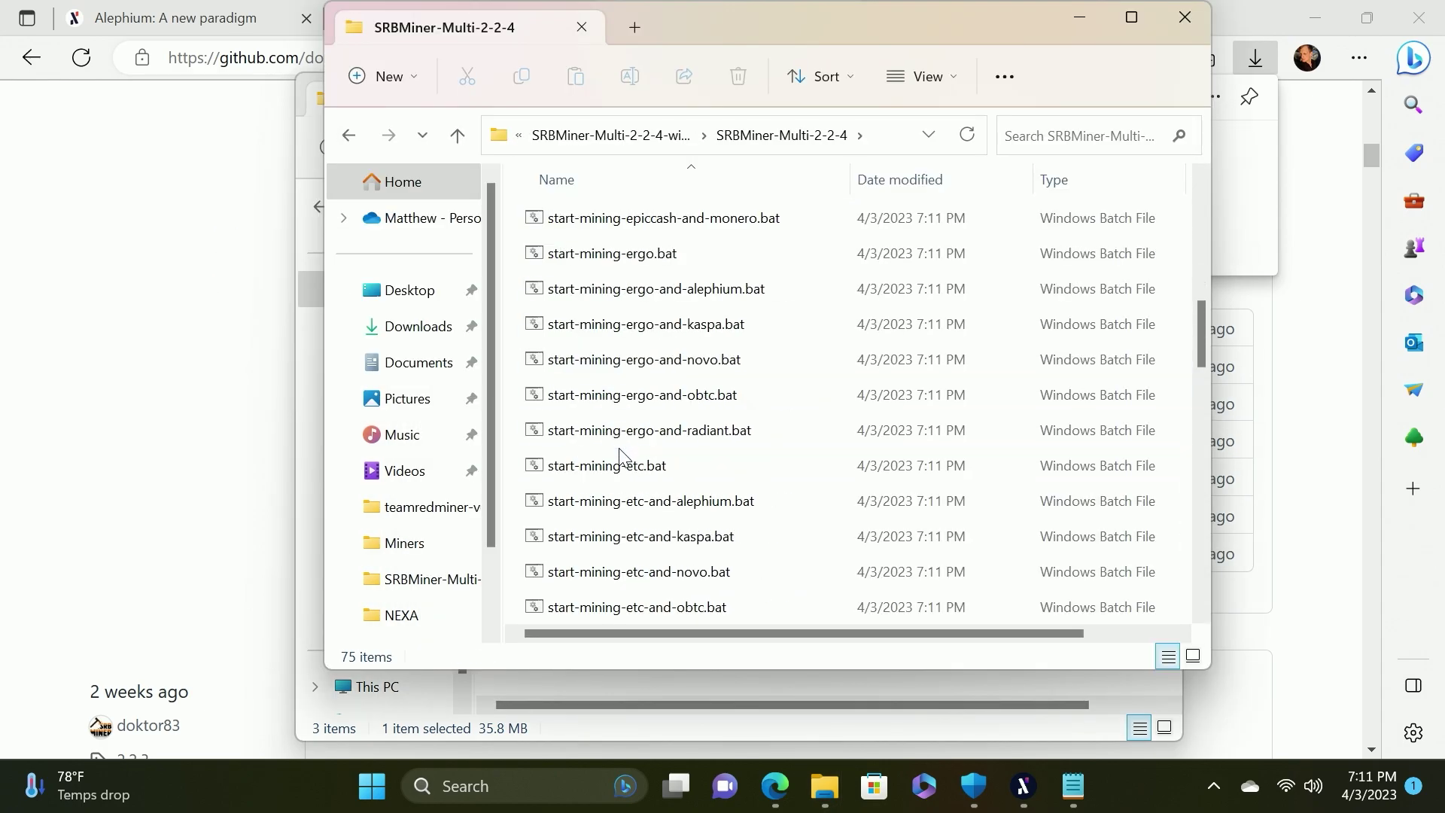
{"action": "scroll", "coordinate": [619, 450], "scroll_direction": "up", "scroll_amount": 4}
{"action": "scroll", "coordinate": [619, 452], "scroll_direction": "up", "scroll_amount": 3}
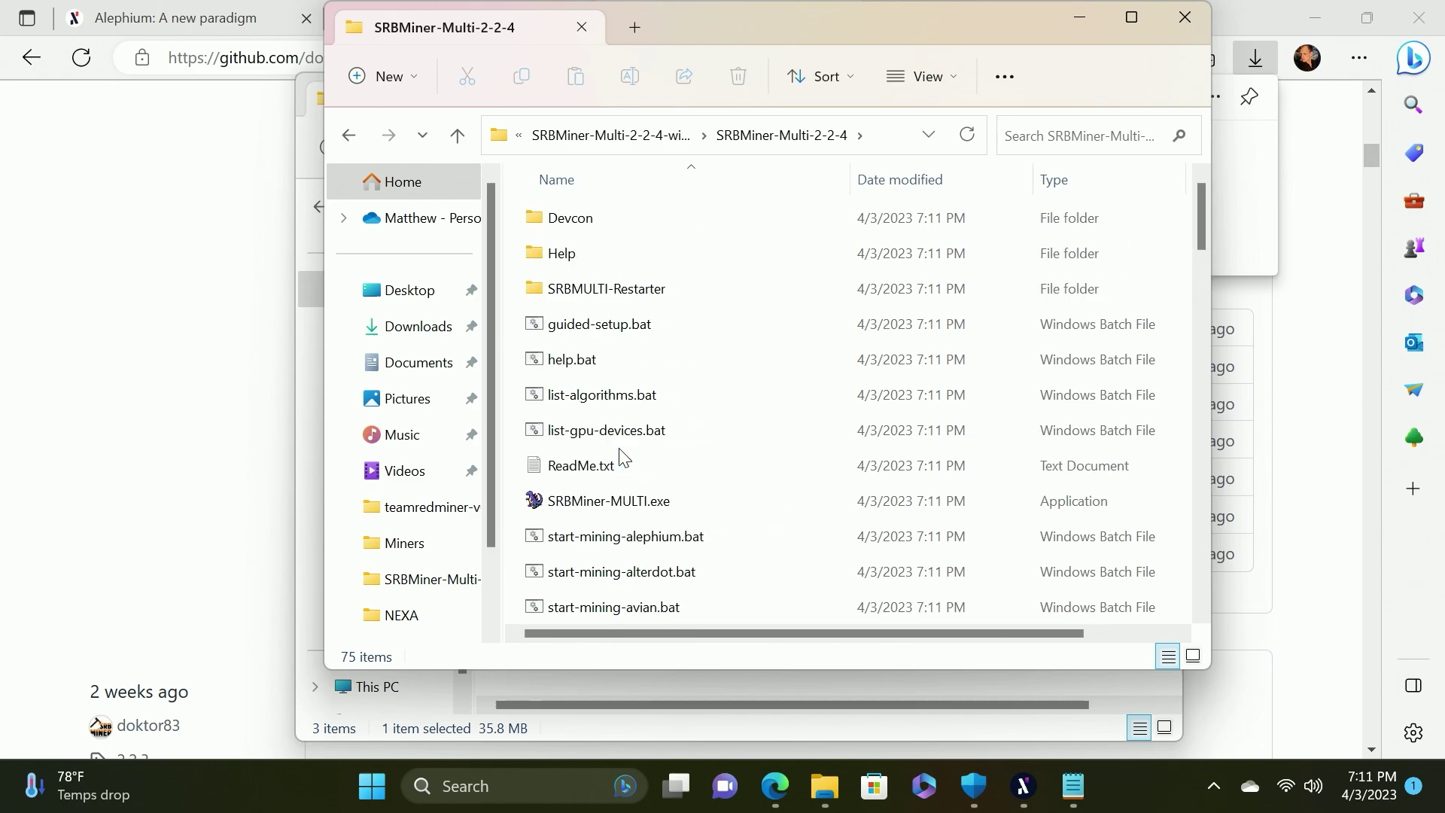
{"action": "scroll", "coordinate": [623, 458], "scroll_direction": "down", "scroll_amount": 1}
{"action": "left_click", "coordinate": [642, 435]}
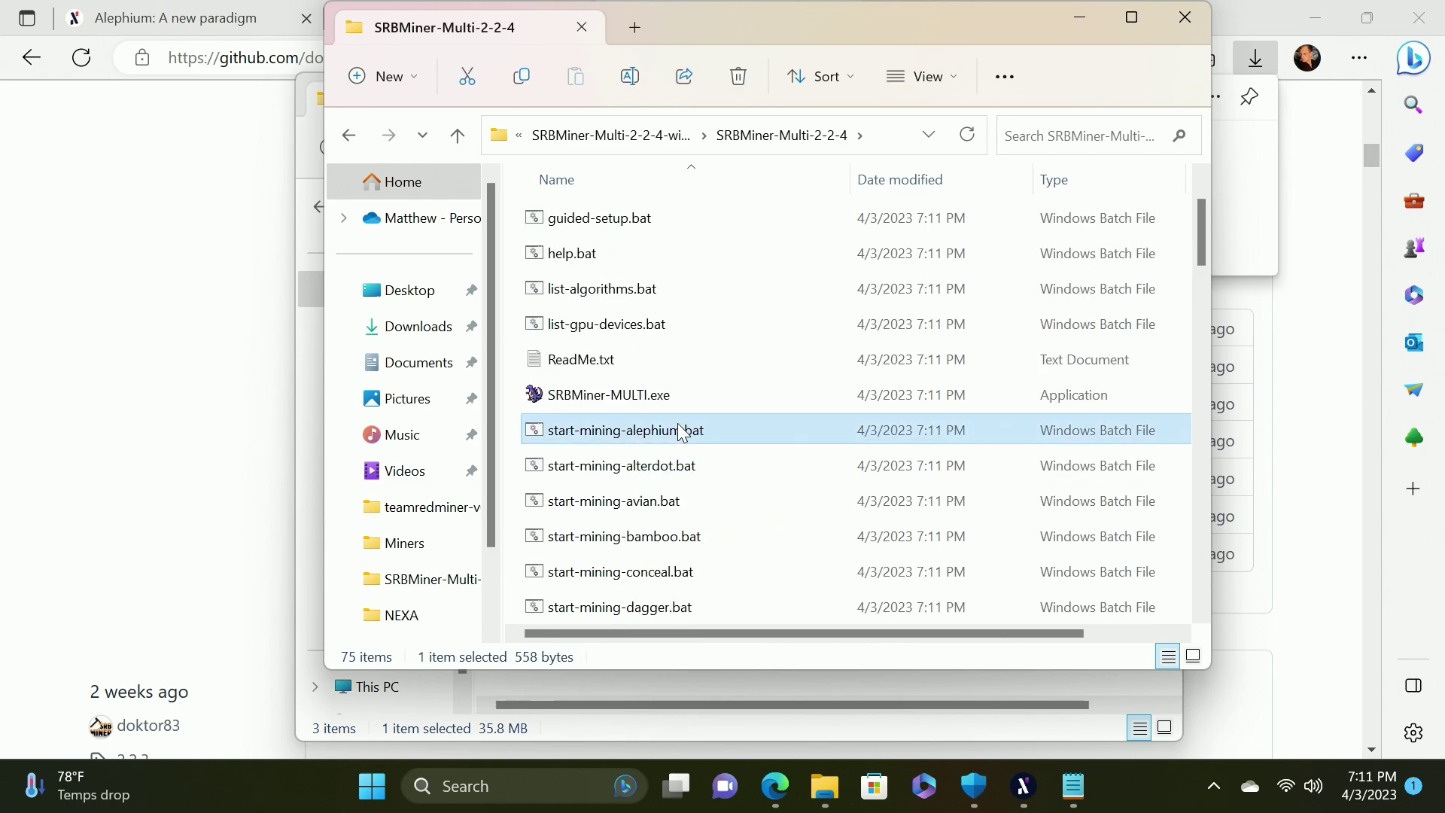
{"action": "right_click", "coordinate": [631, 437]}
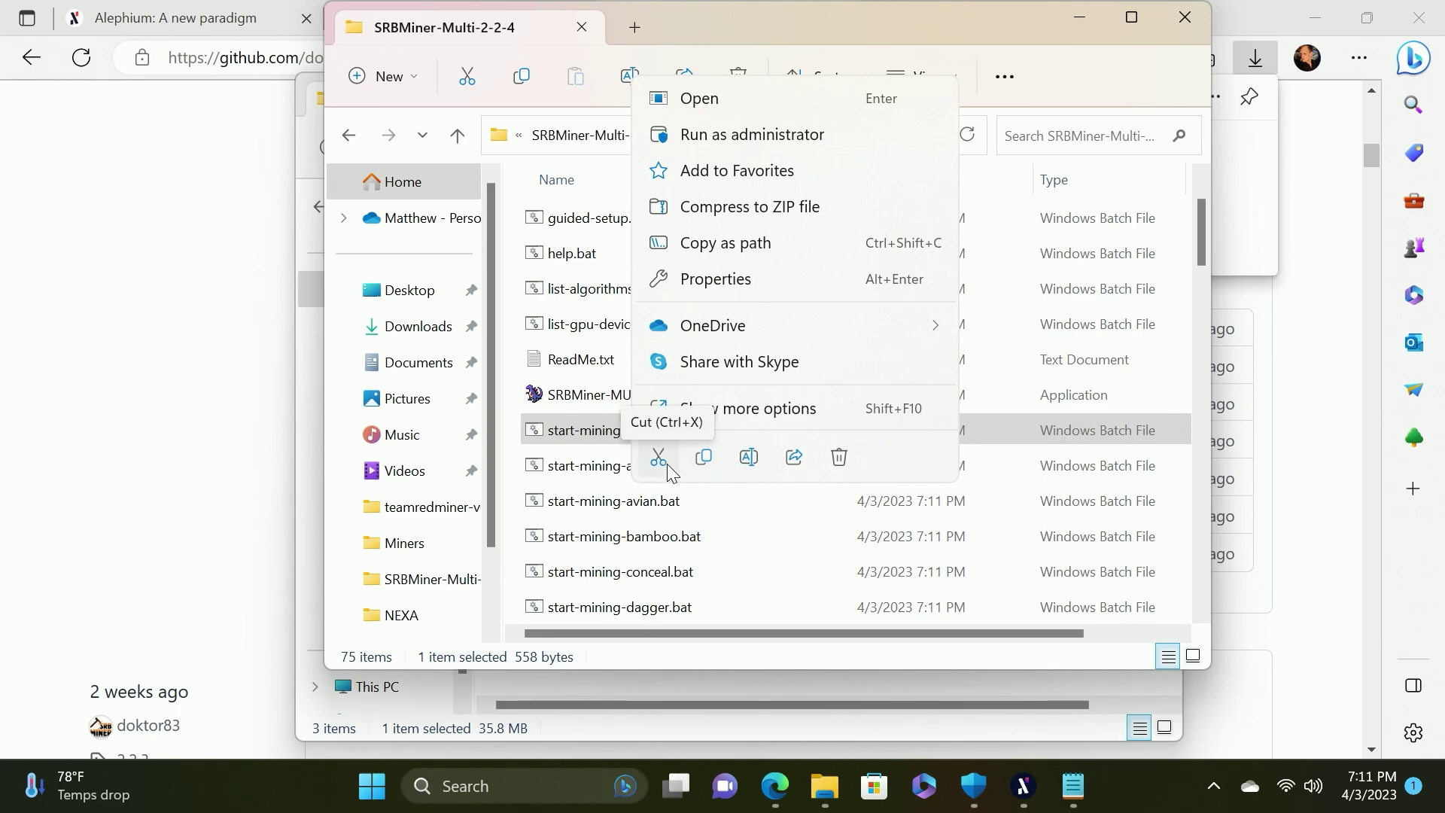
{"action": "left_click", "coordinate": [729, 410]}
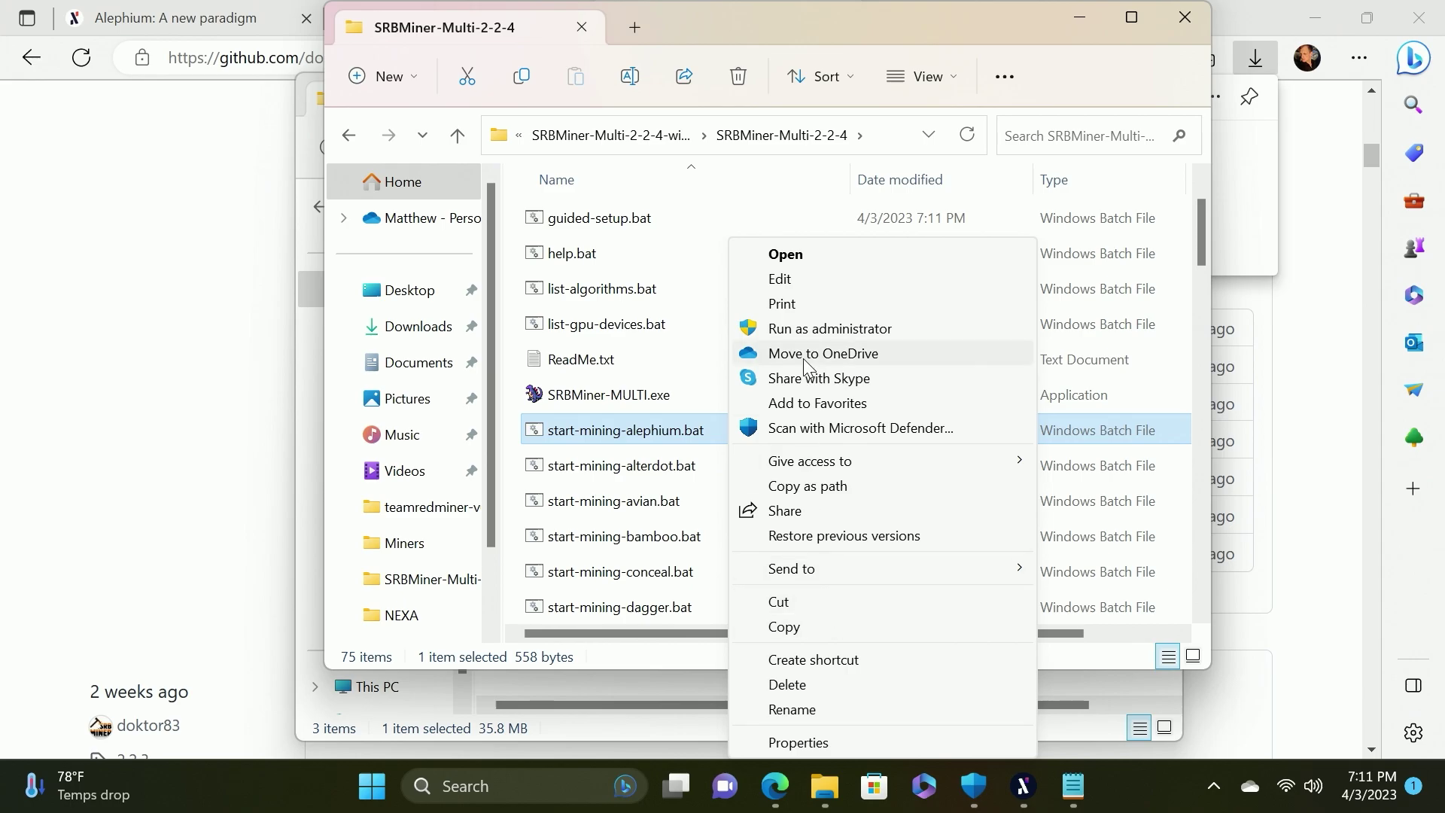
Open start-mining-alephium.bat in Notepad despite the security warning and enlarge the window
{"action": "left_click", "coordinate": [791, 283]}
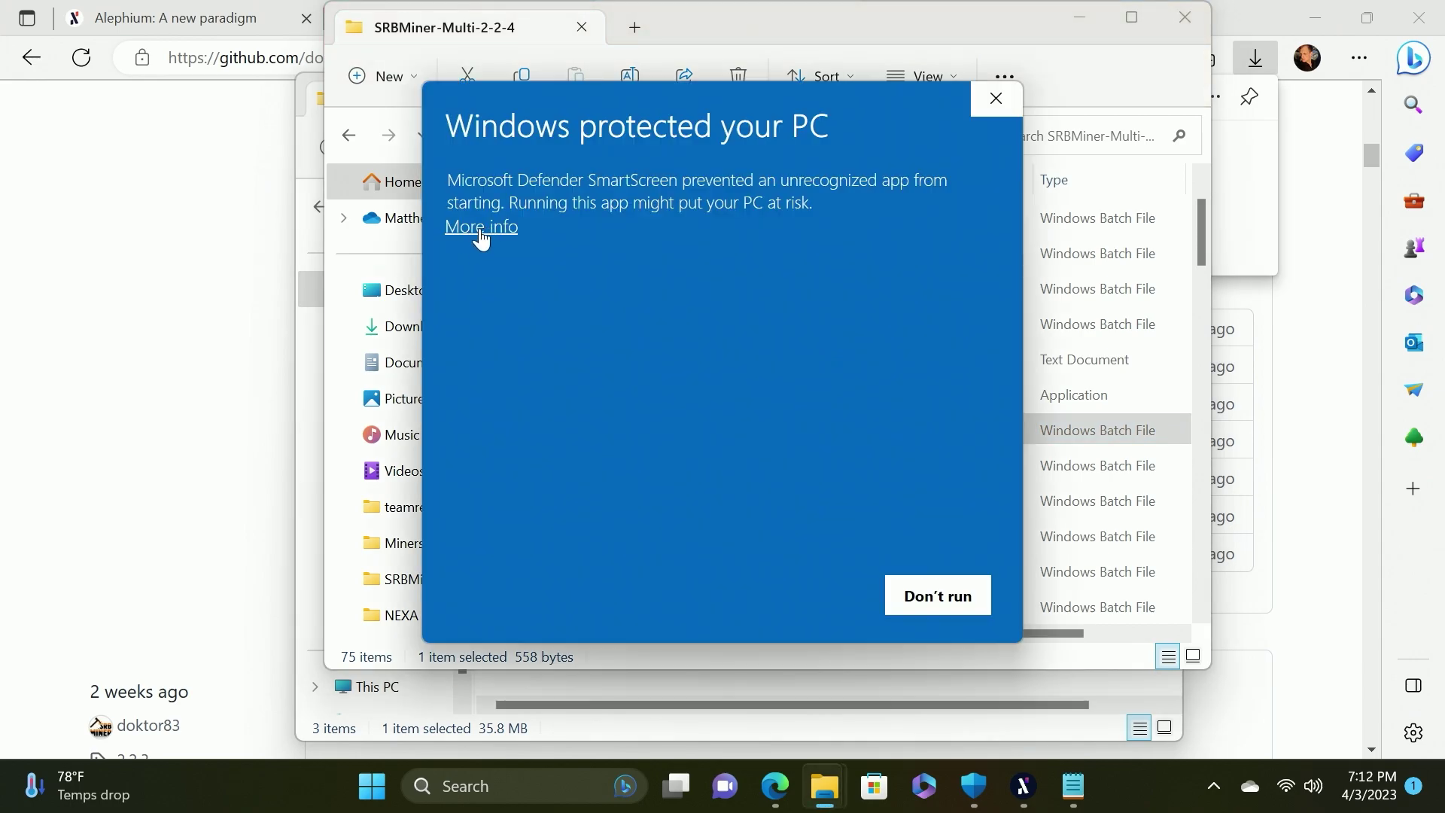
{"action": "left_click", "coordinate": [484, 228]}
{"action": "left_click", "coordinate": [824, 606]}
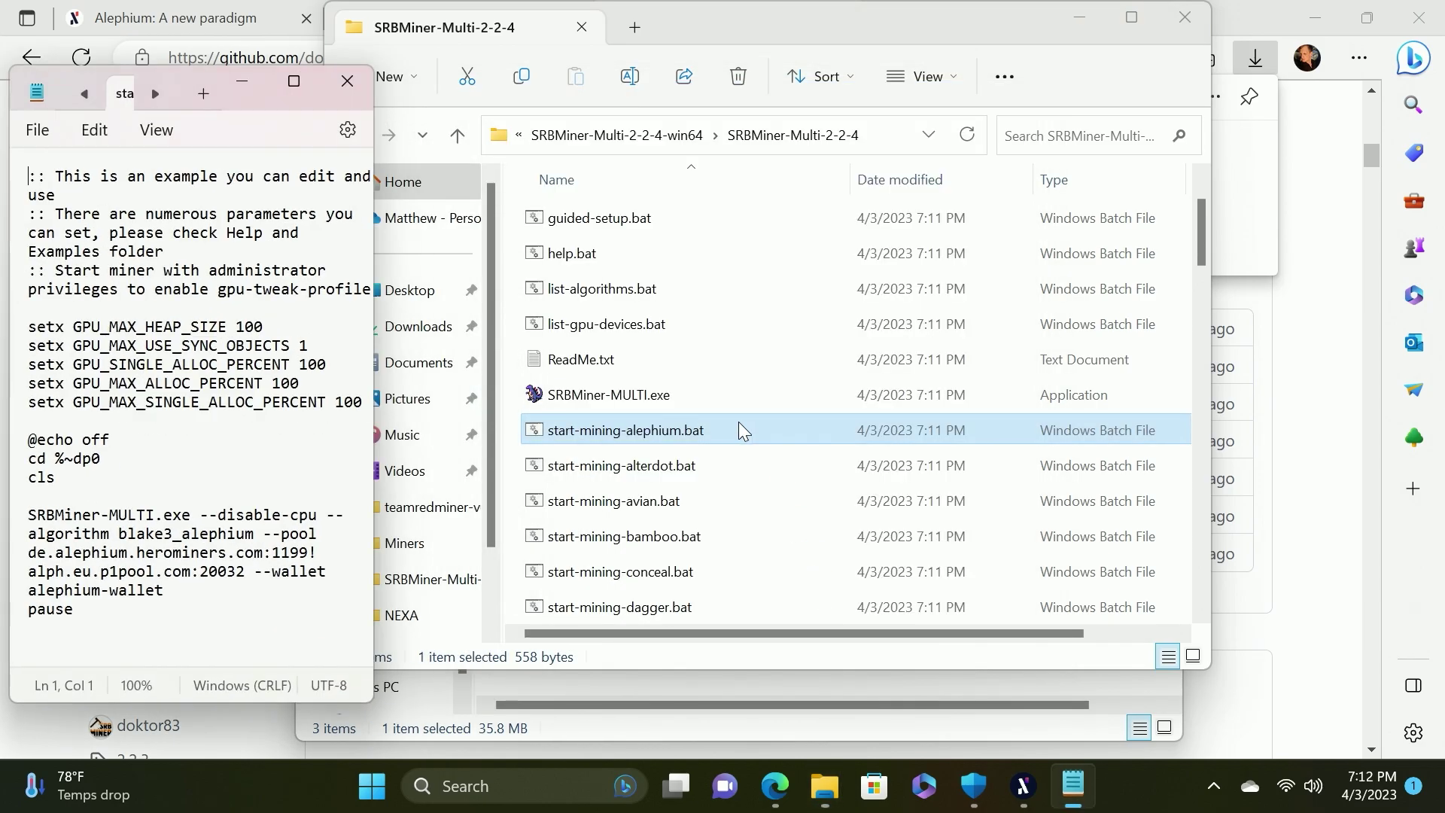
{"action": "double_click", "coordinate": [189, 78]}
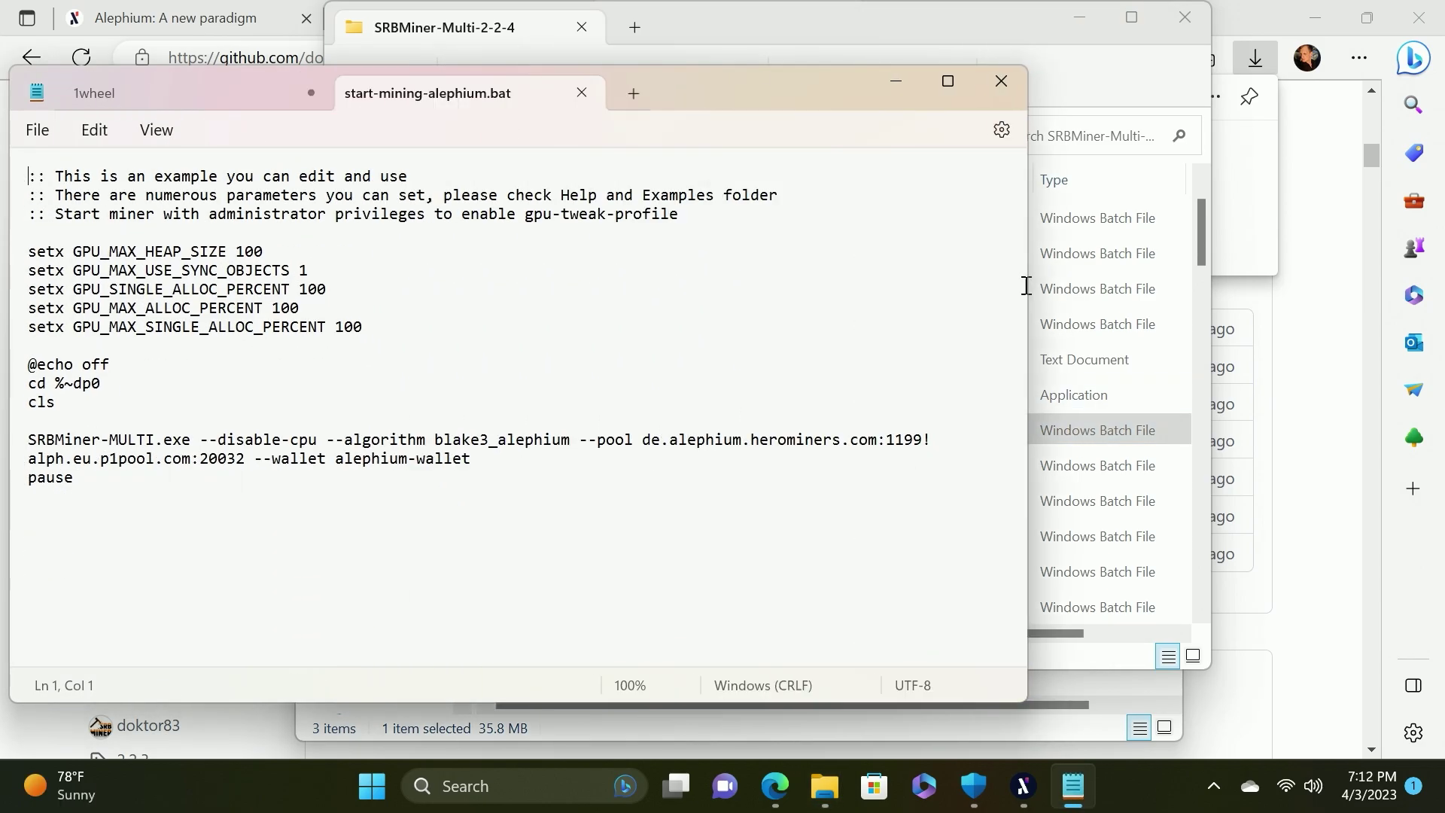
{"action": "left_click_drag", "start_coordinate": [725, 104], "coordinate": [953, 118]}
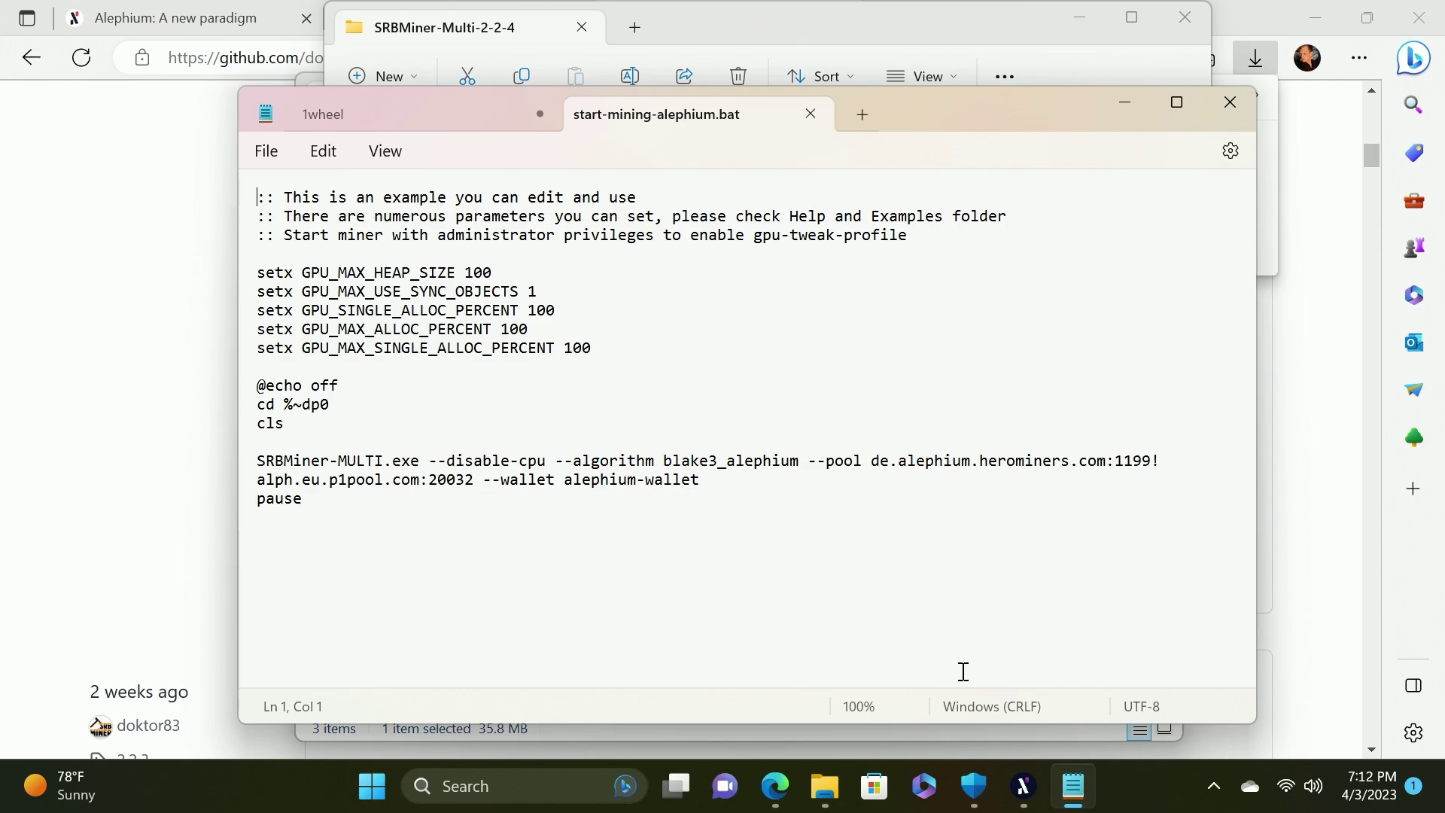
Replace the alephium-wallet placeholder with the wallet address from the 1wheel notes and save
{"action": "mouse_move", "coordinate": [1081, 796]}
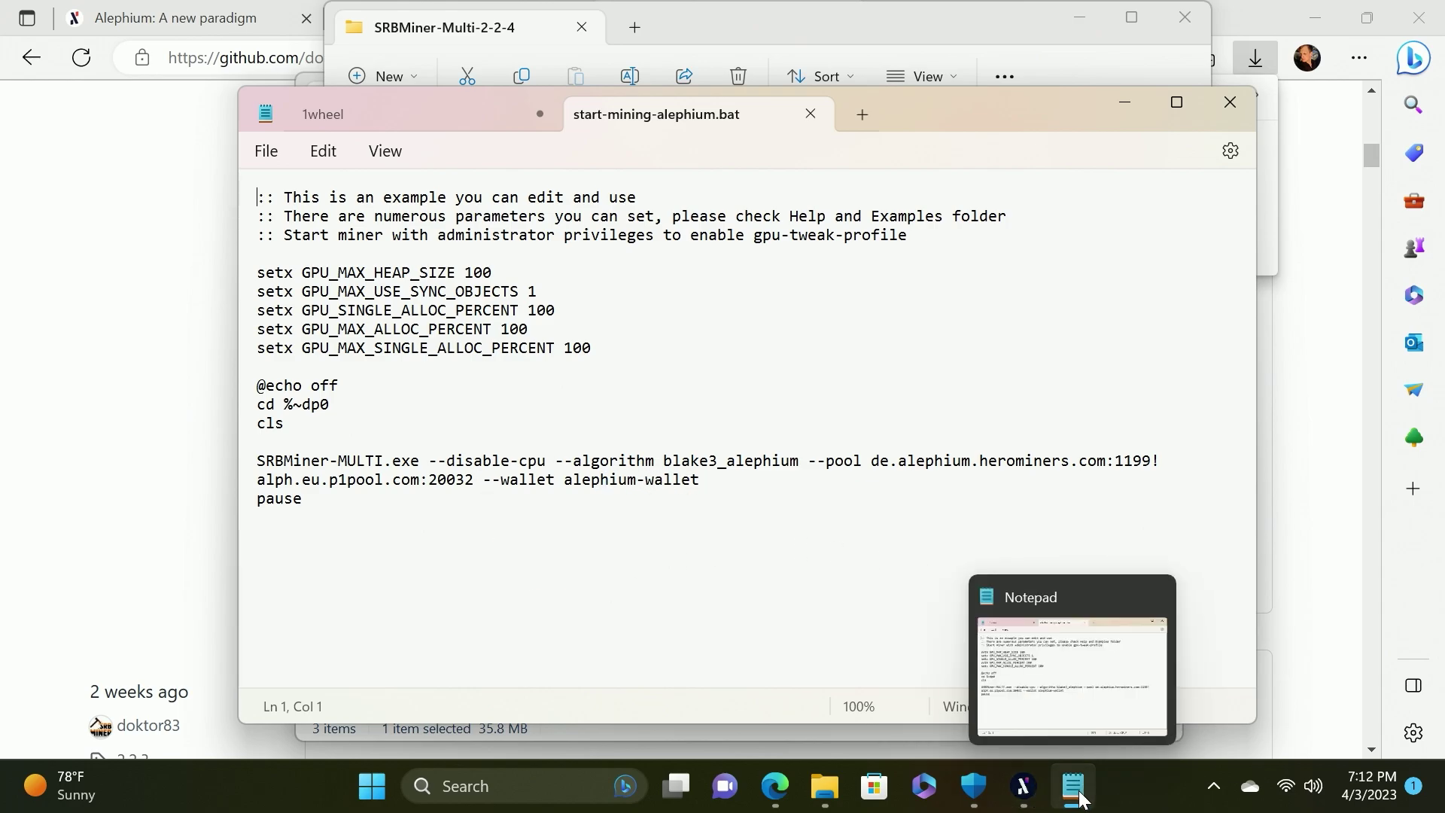
{"action": "left_click", "coordinate": [362, 123]}
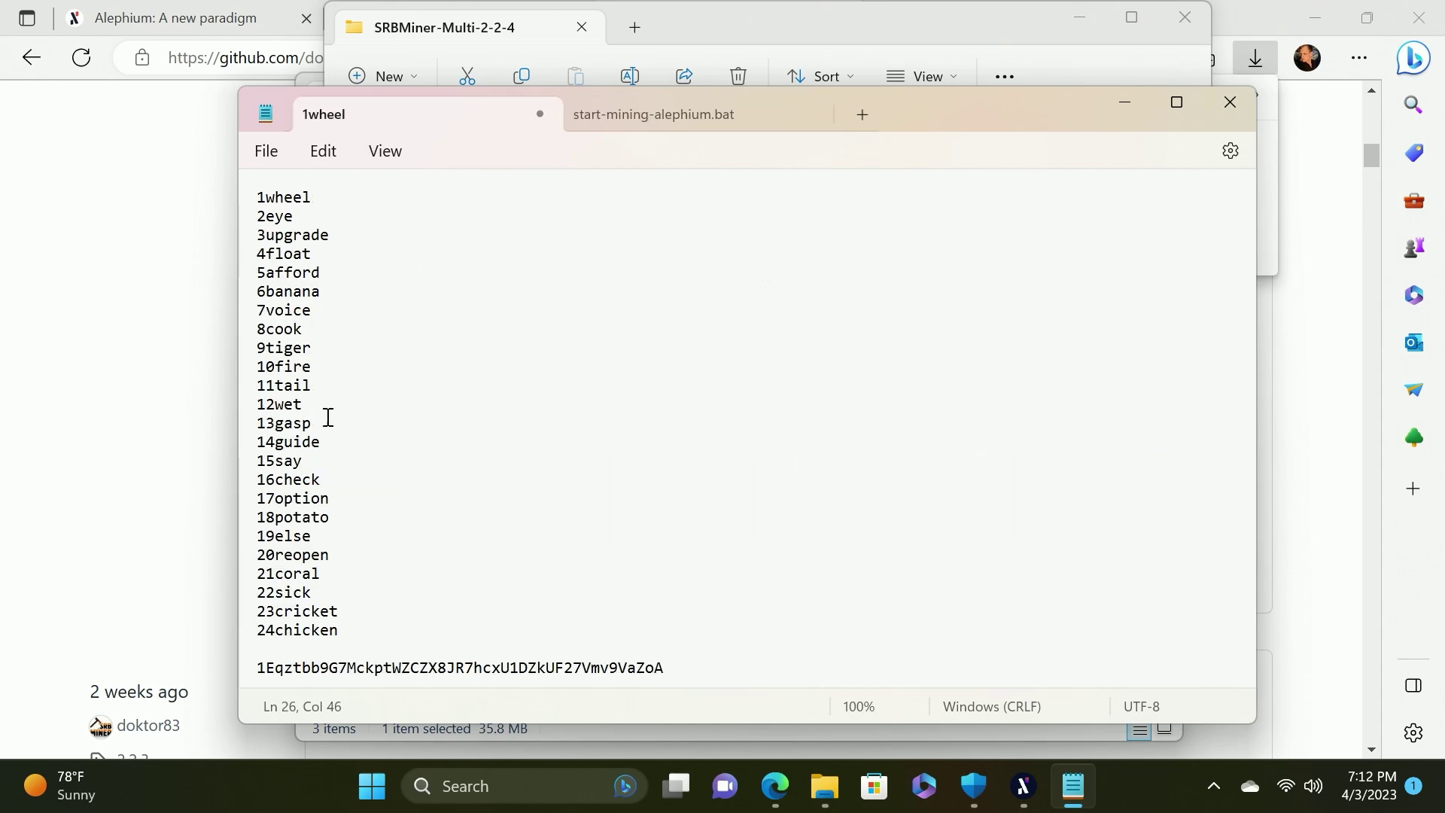
{"action": "left_click_drag", "start_coordinate": [686, 669], "coordinate": [256, 667]}
{"action": "key", "text": "ctrl+c"}
{"action": "left_click", "coordinate": [641, 120]}
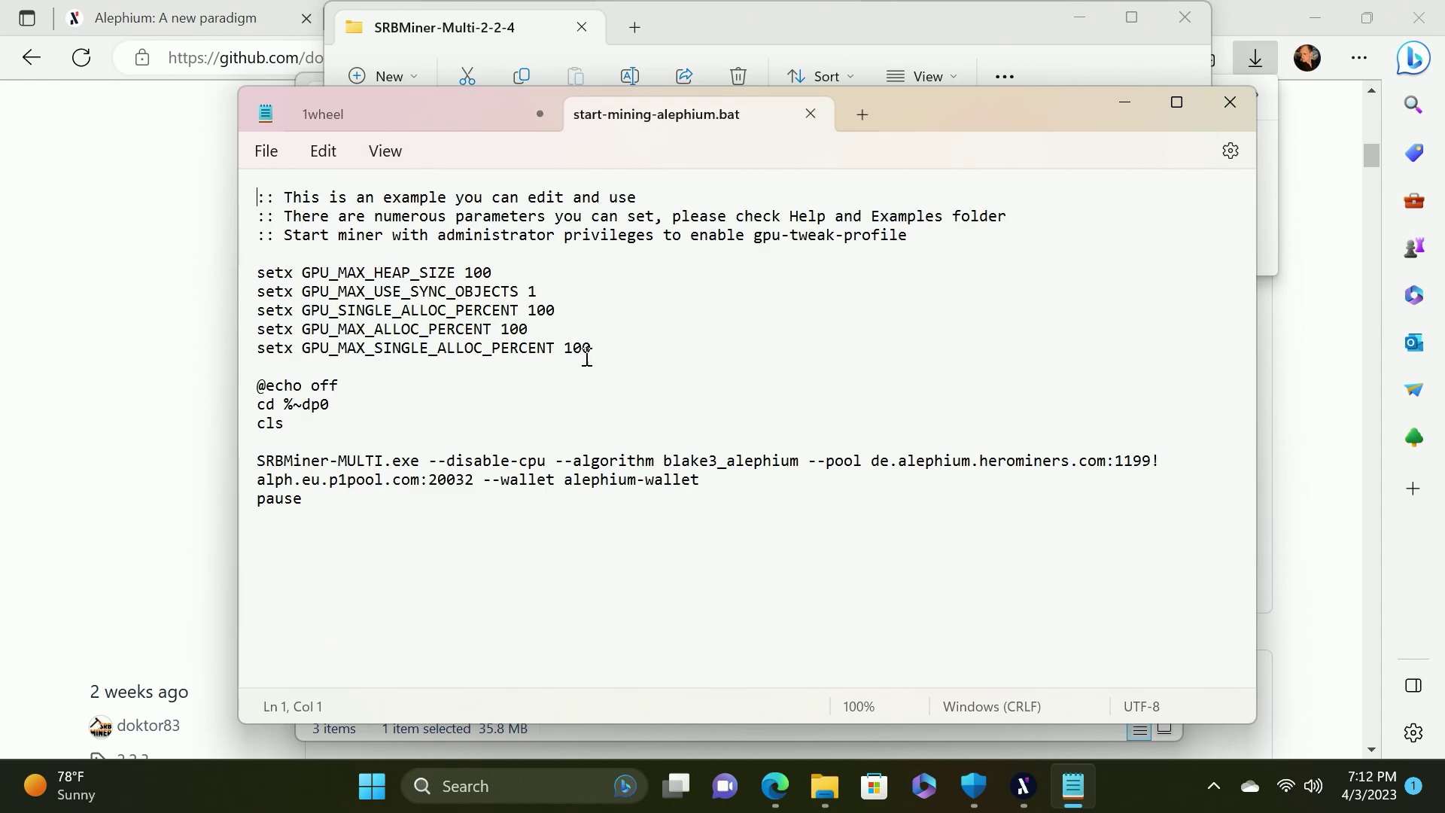
{"action": "left_click_drag", "start_coordinate": [701, 480], "coordinate": [572, 488]}
{"action": "key", "text": "ctrl+v"}
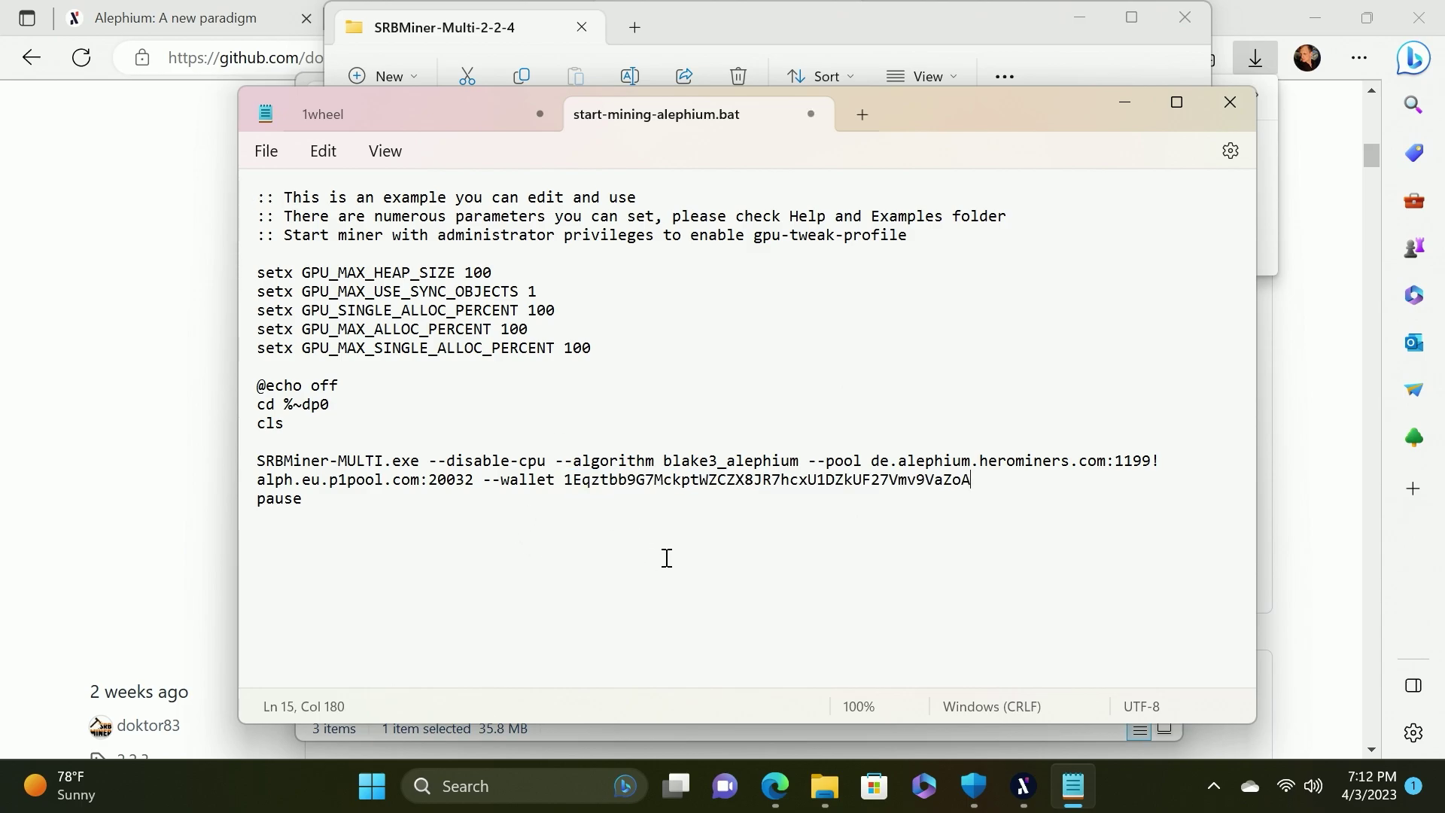
{"action": "left_click", "coordinate": [266, 150]}
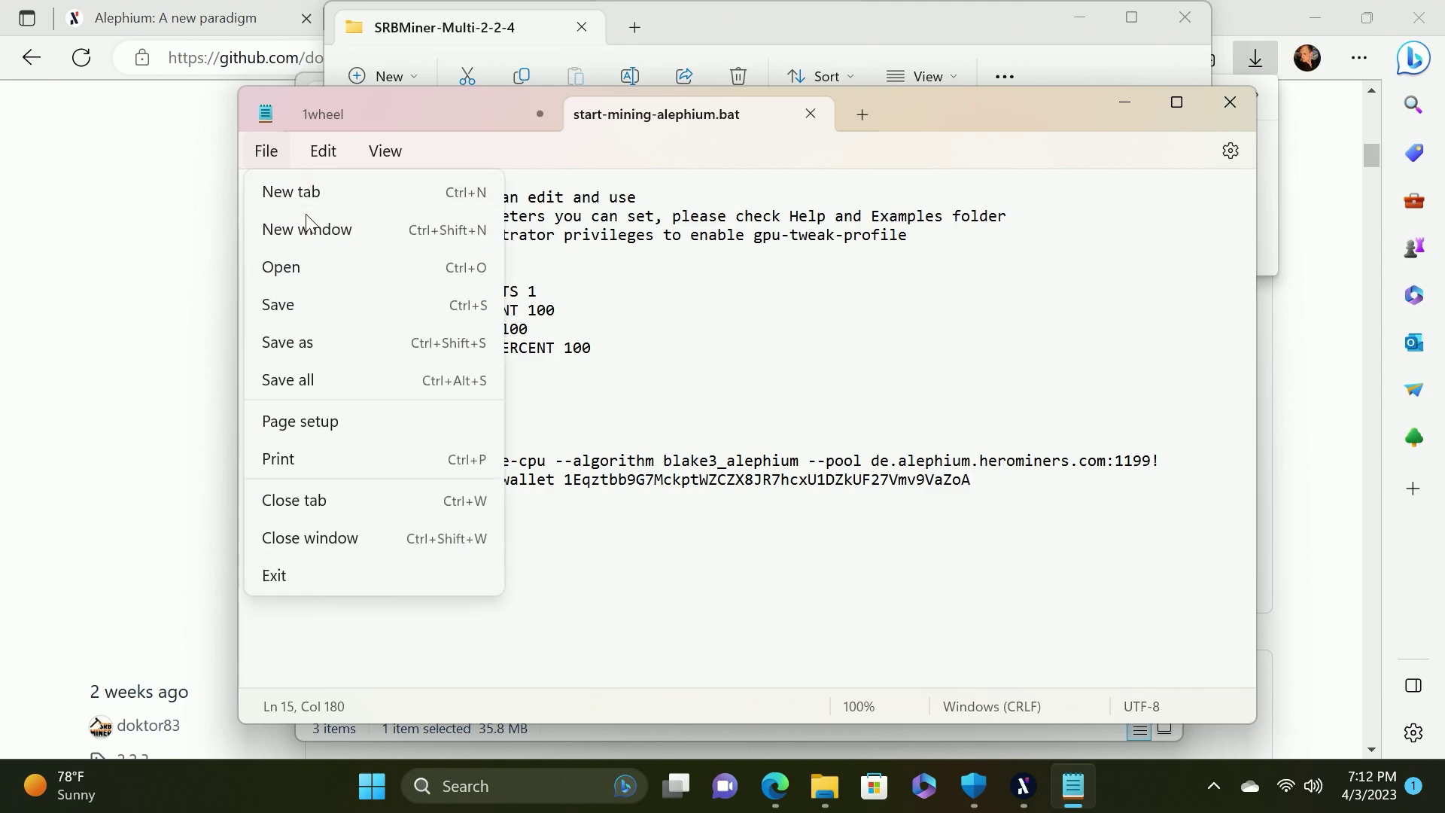
{"action": "left_click", "coordinate": [303, 313]}
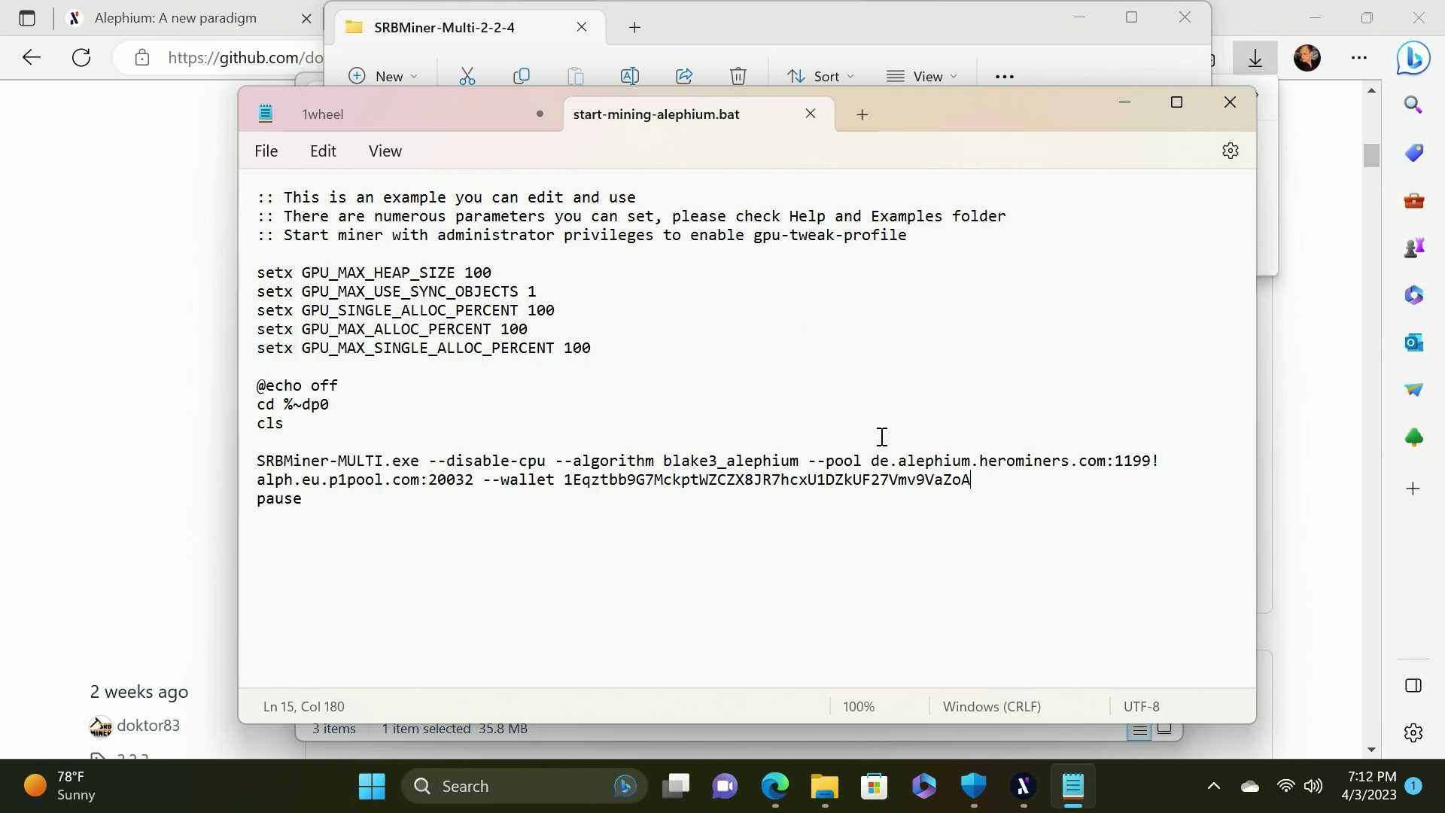
Copy the us2.alephium.herominers.com:1199 pool address from the HeroMiners Alephium page
{"action": "left_click", "coordinate": [164, 402]}
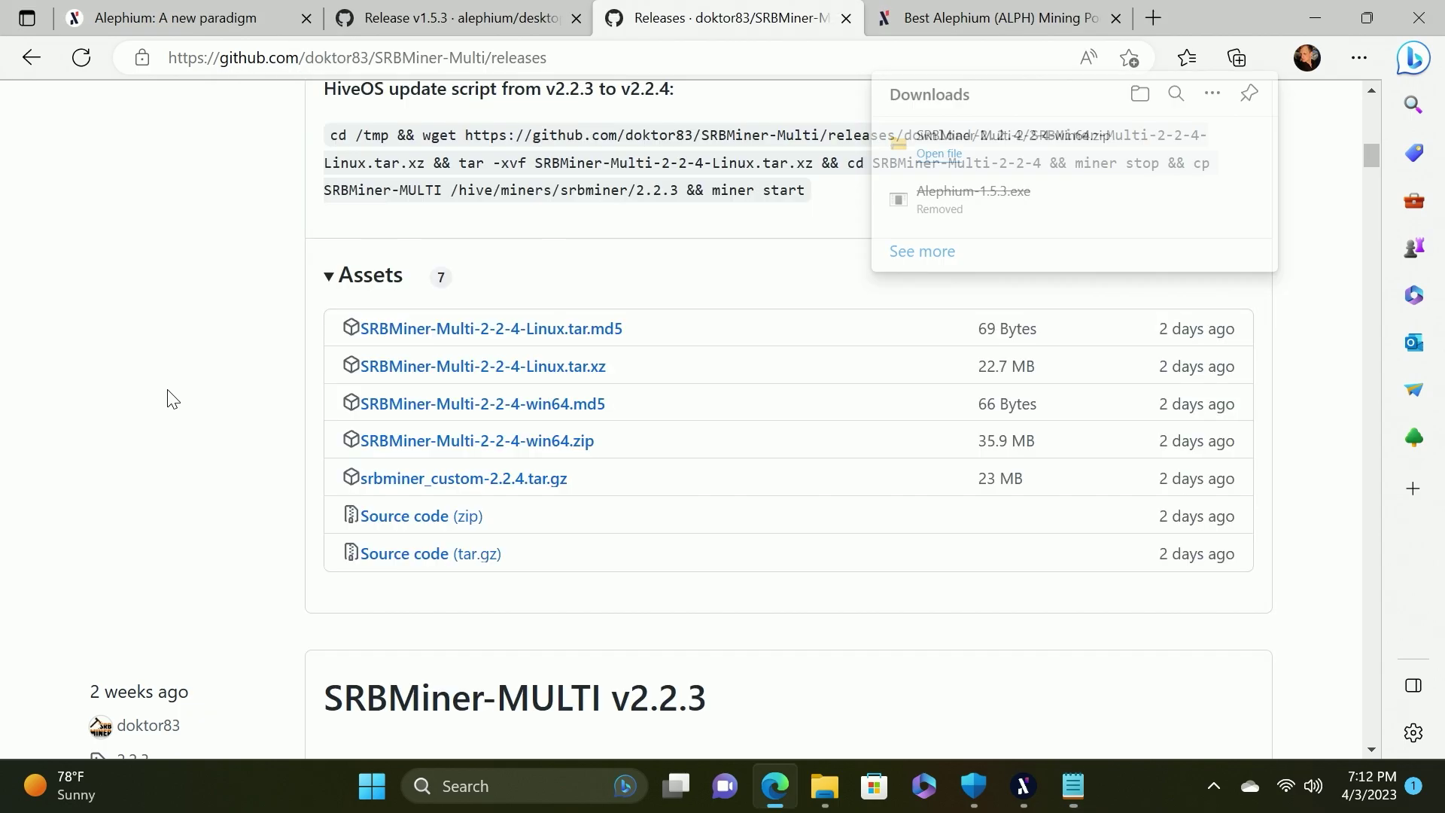
{"action": "left_click", "coordinate": [970, 23]}
{"action": "scroll", "coordinate": [730, 361], "scroll_direction": "down", "scroll_amount": 2}
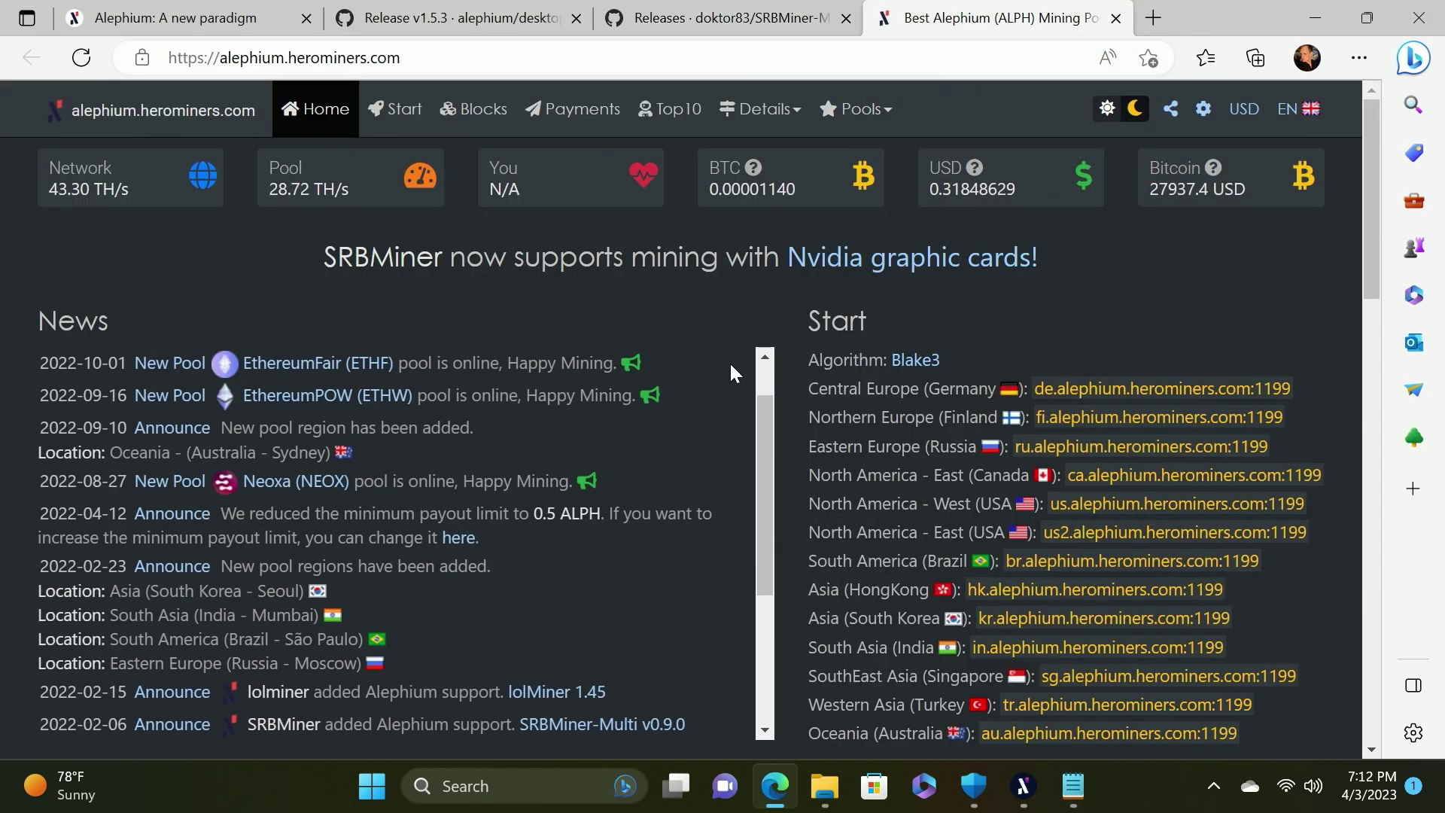
{"action": "scroll", "coordinate": [848, 425], "scroll_direction": "down", "scroll_amount": 1}
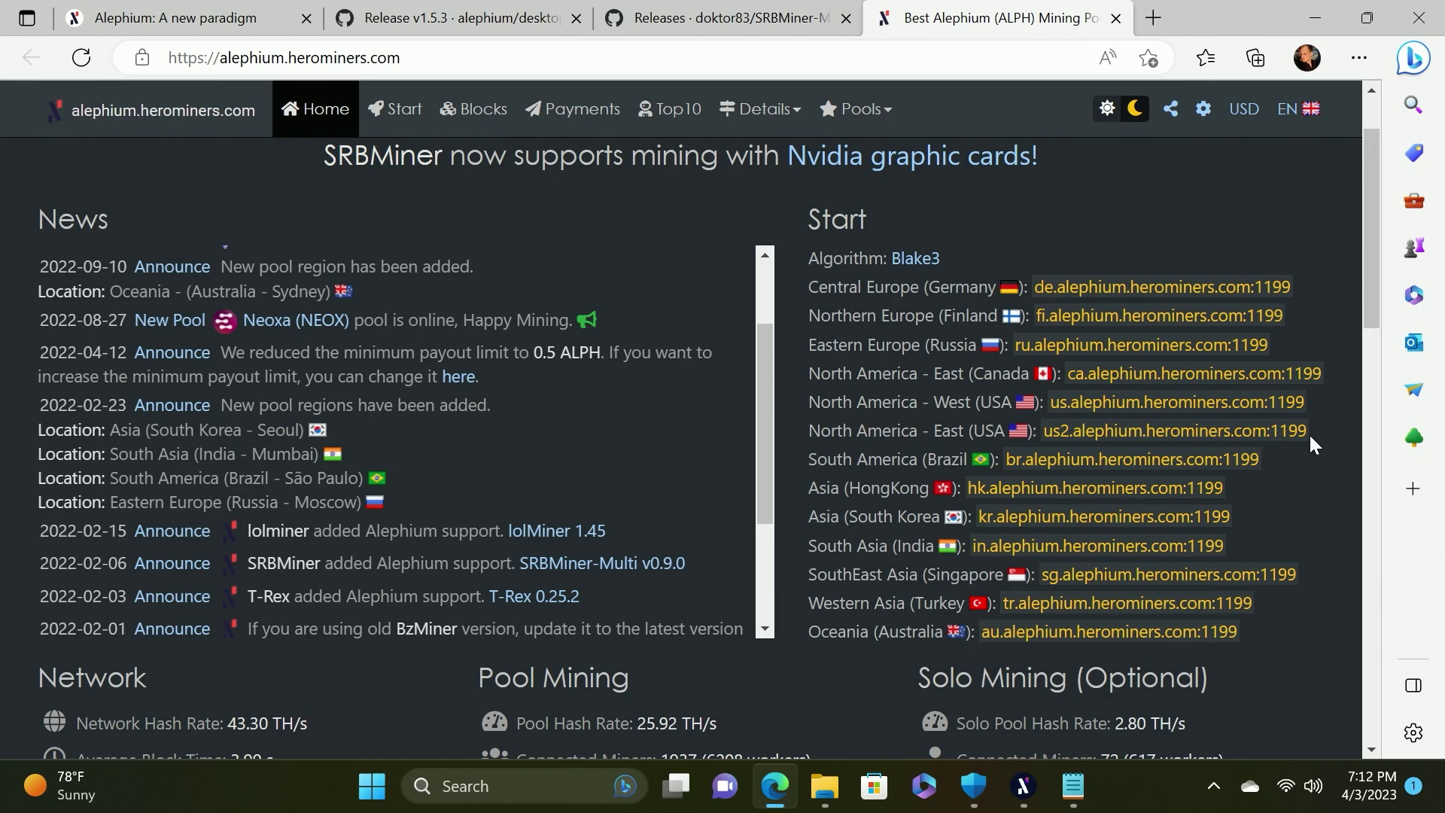
{"action": "left_click_drag", "start_coordinate": [1307, 431], "coordinate": [1048, 431]}
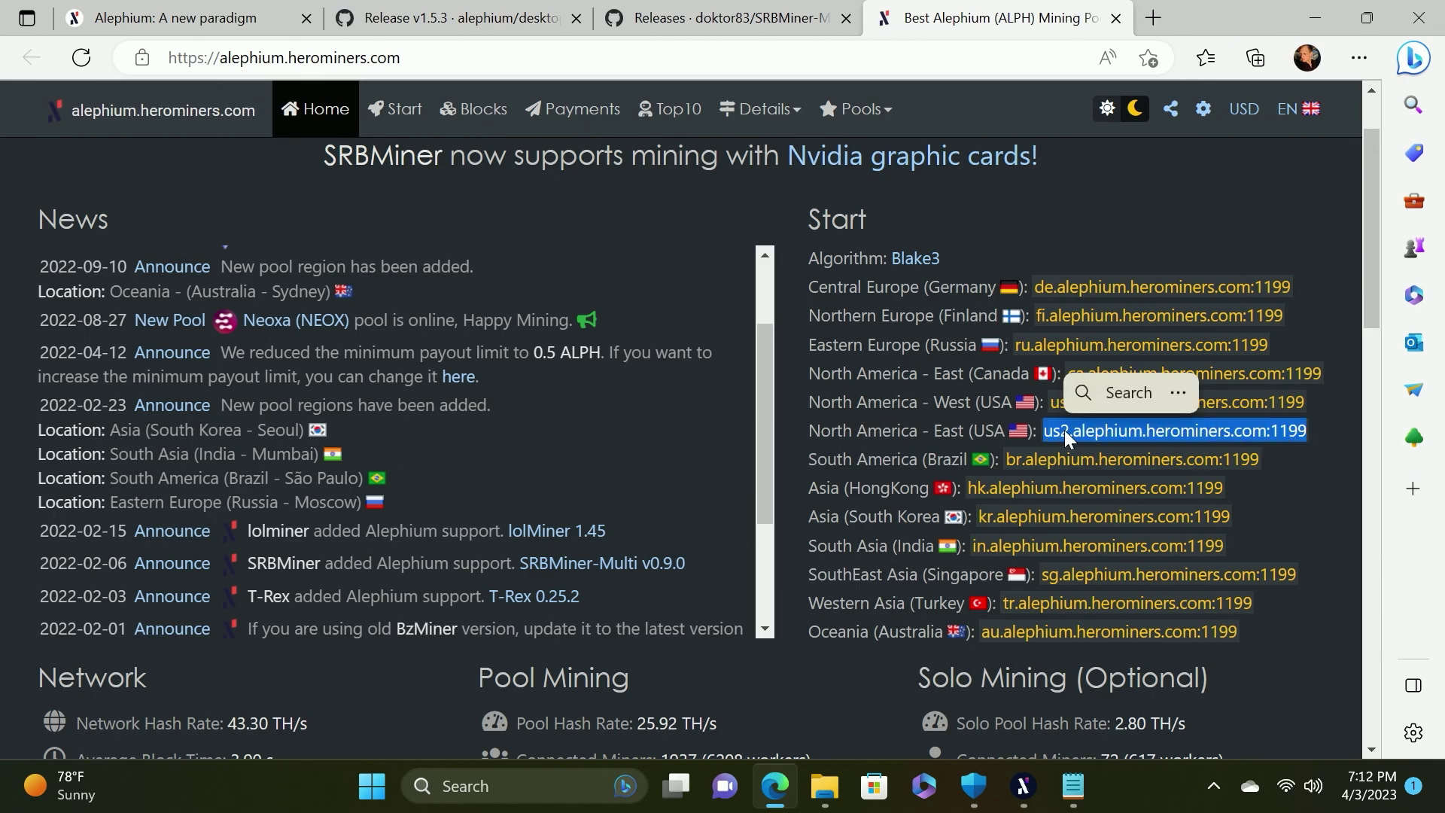
{"action": "right_click", "coordinate": [1058, 430]}
{"action": "left_click", "coordinate": [599, 292]}
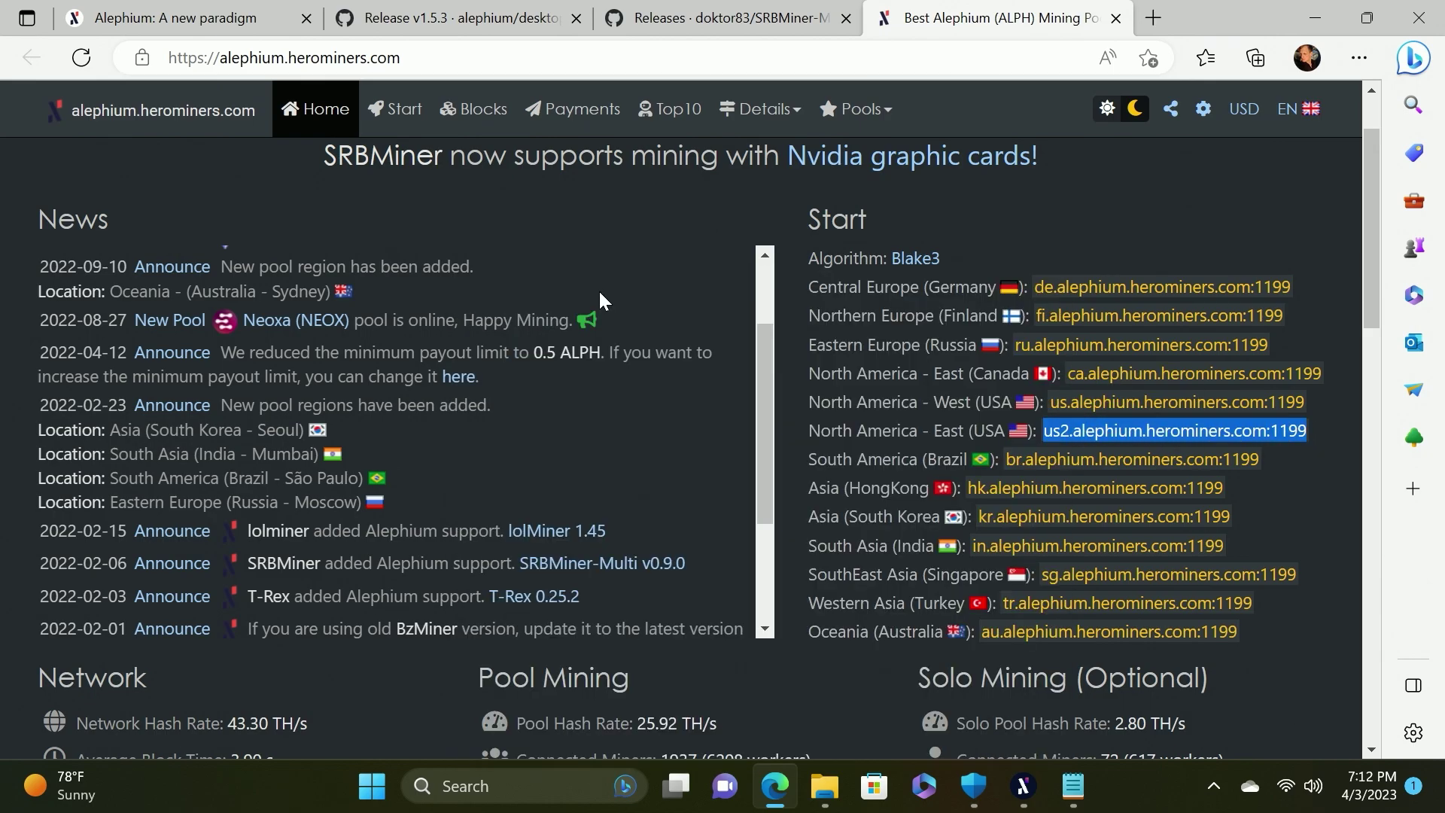
Paste it over the de pool address in the script, save, and minimize Notepad
{"action": "left_click", "coordinate": [1073, 785]}
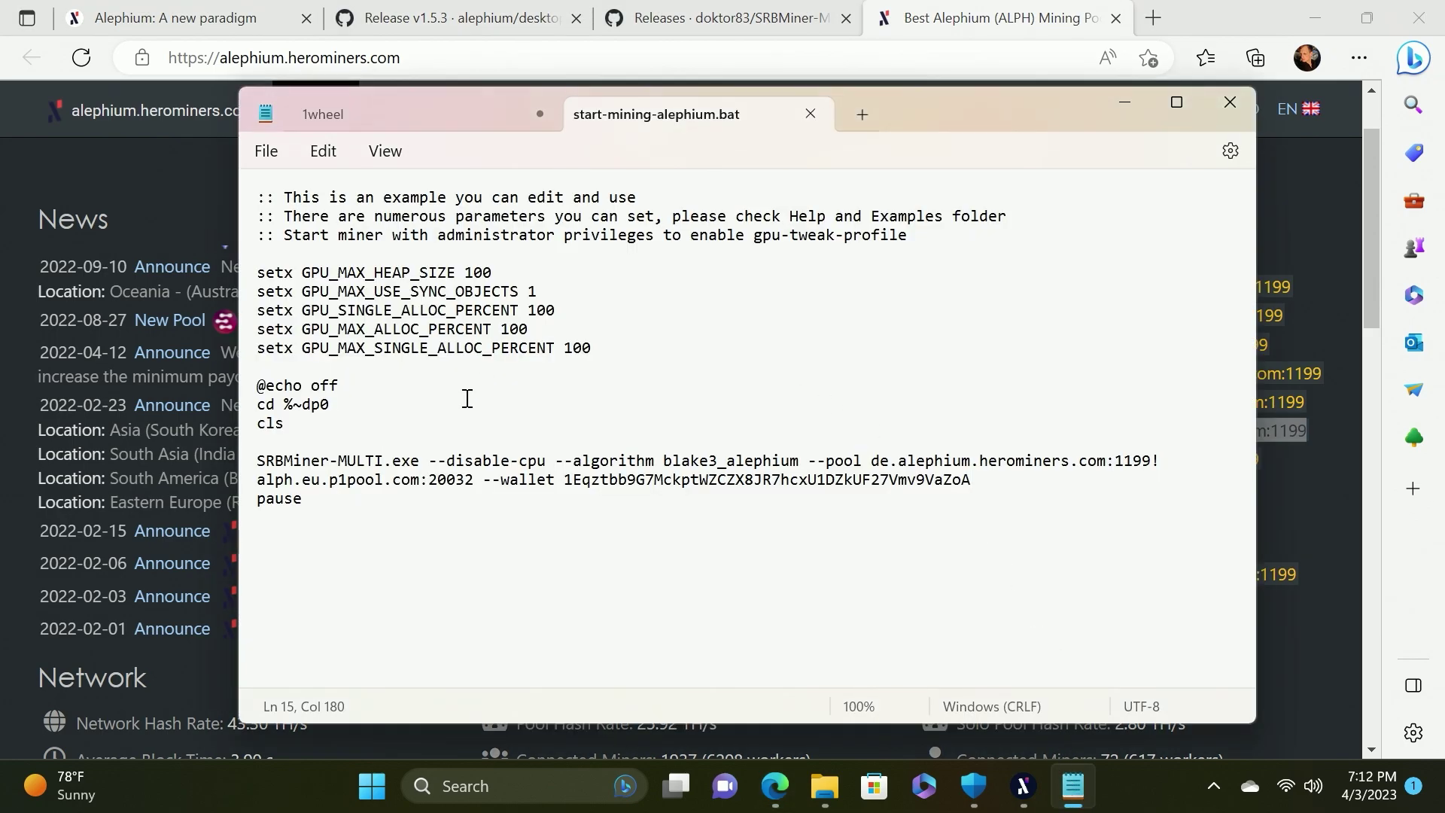
{"action": "left_click_drag", "start_coordinate": [872, 462], "coordinate": [1159, 461]}
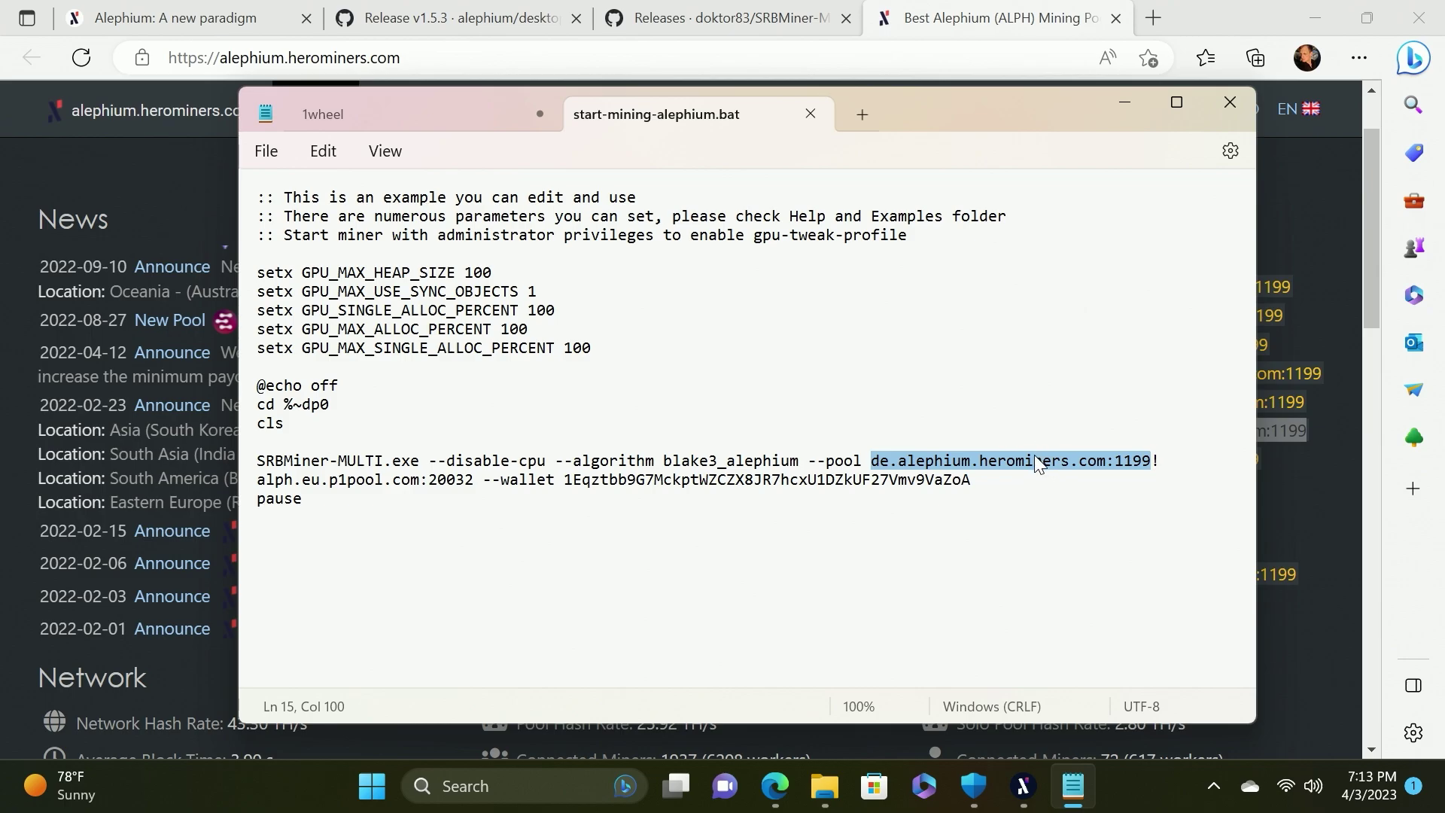
{"action": "right_click", "coordinate": [1024, 464]}
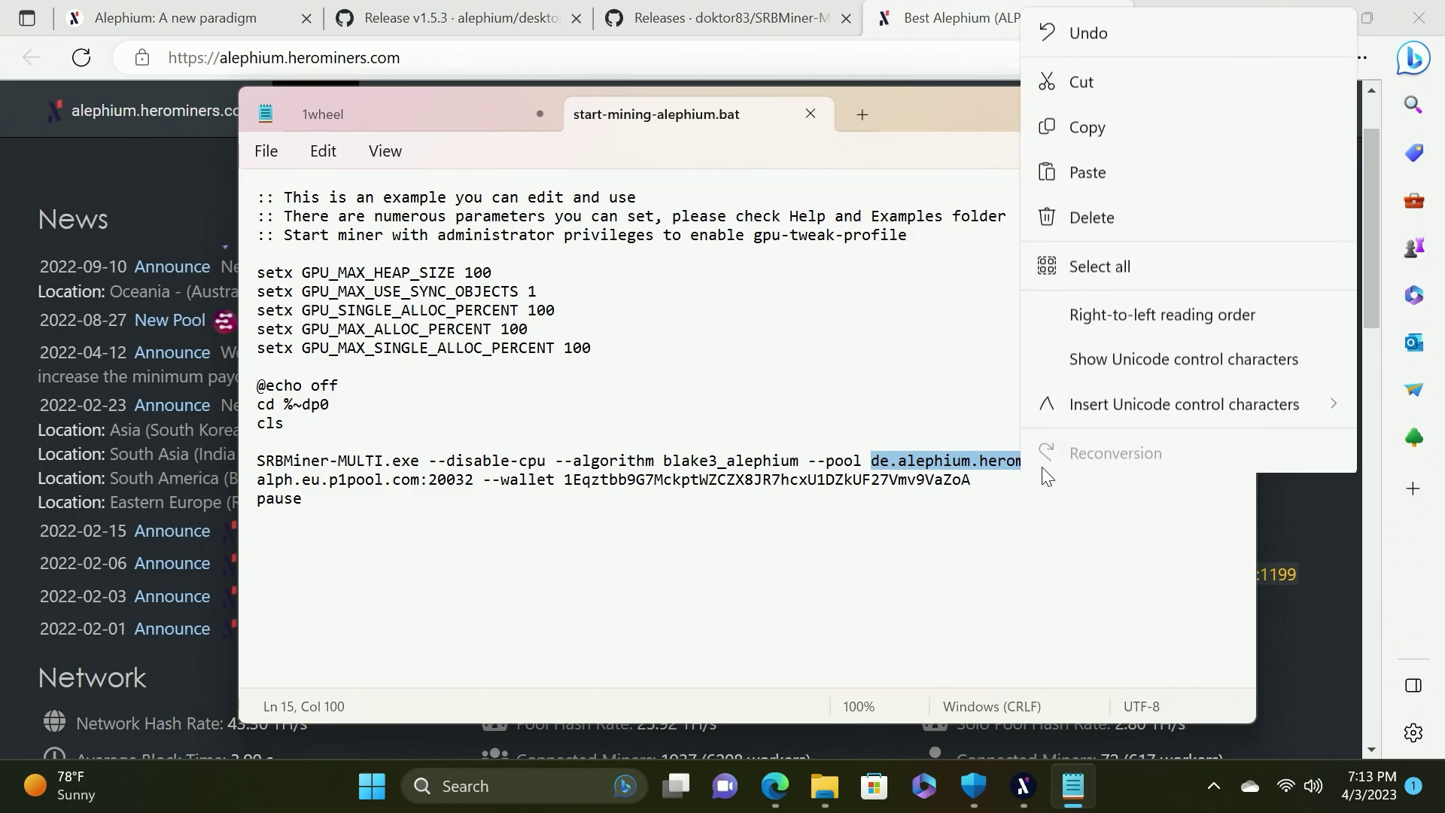
{"action": "left_click", "coordinate": [1084, 168]}
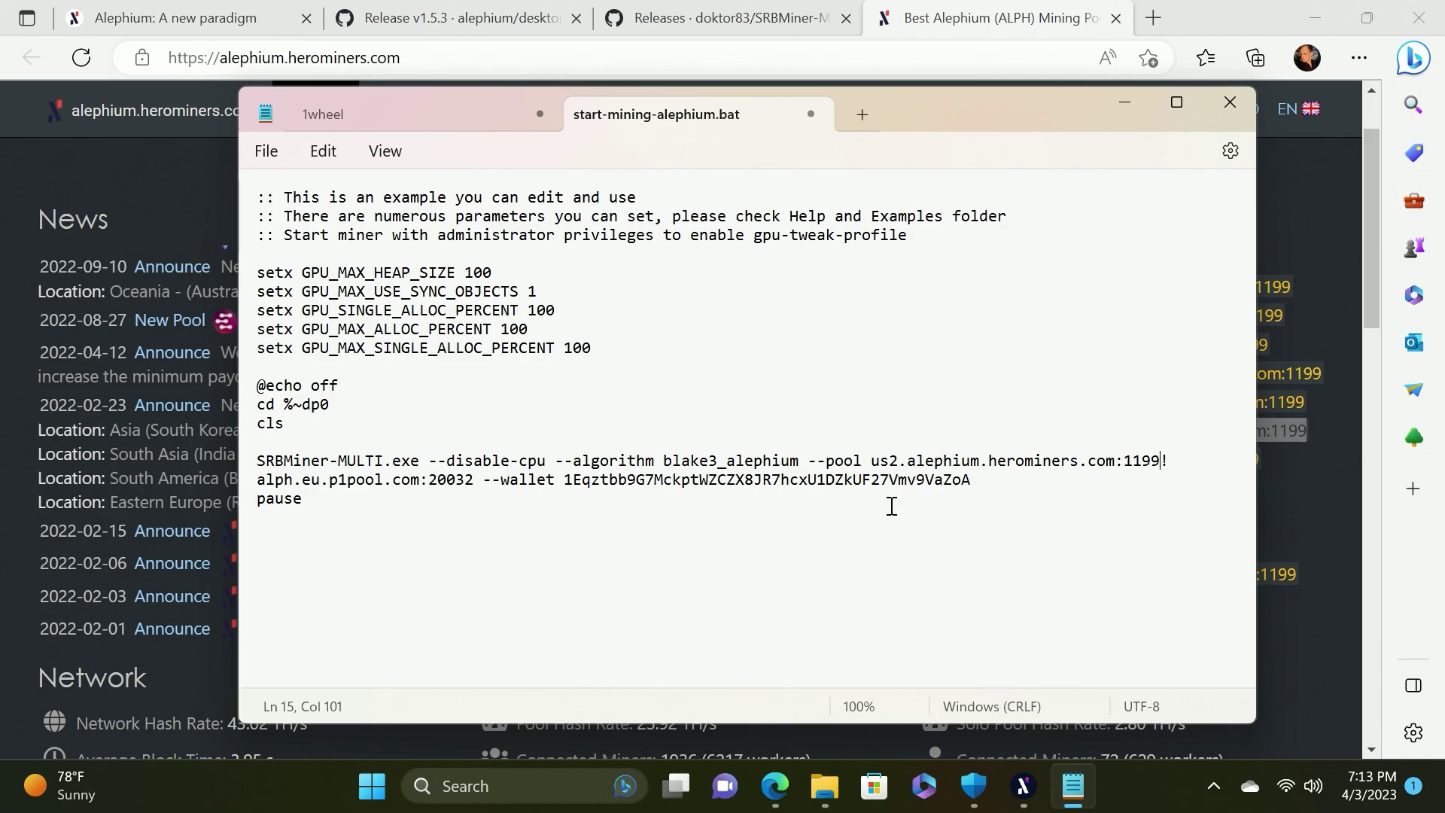
{"action": "left_click", "coordinate": [267, 150]}
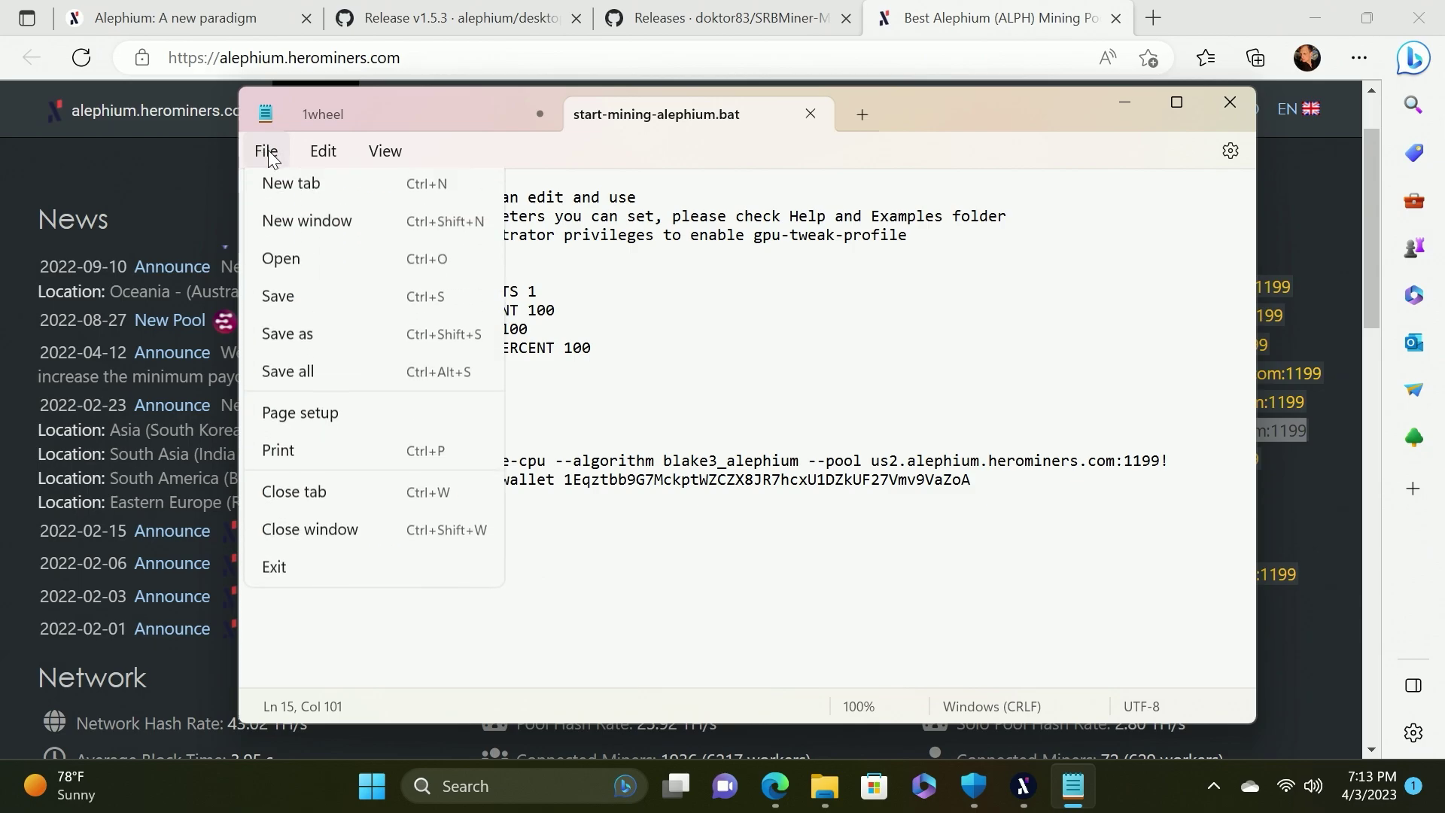
{"action": "left_click", "coordinate": [301, 307]}
{"action": "left_click", "coordinate": [1125, 101]}
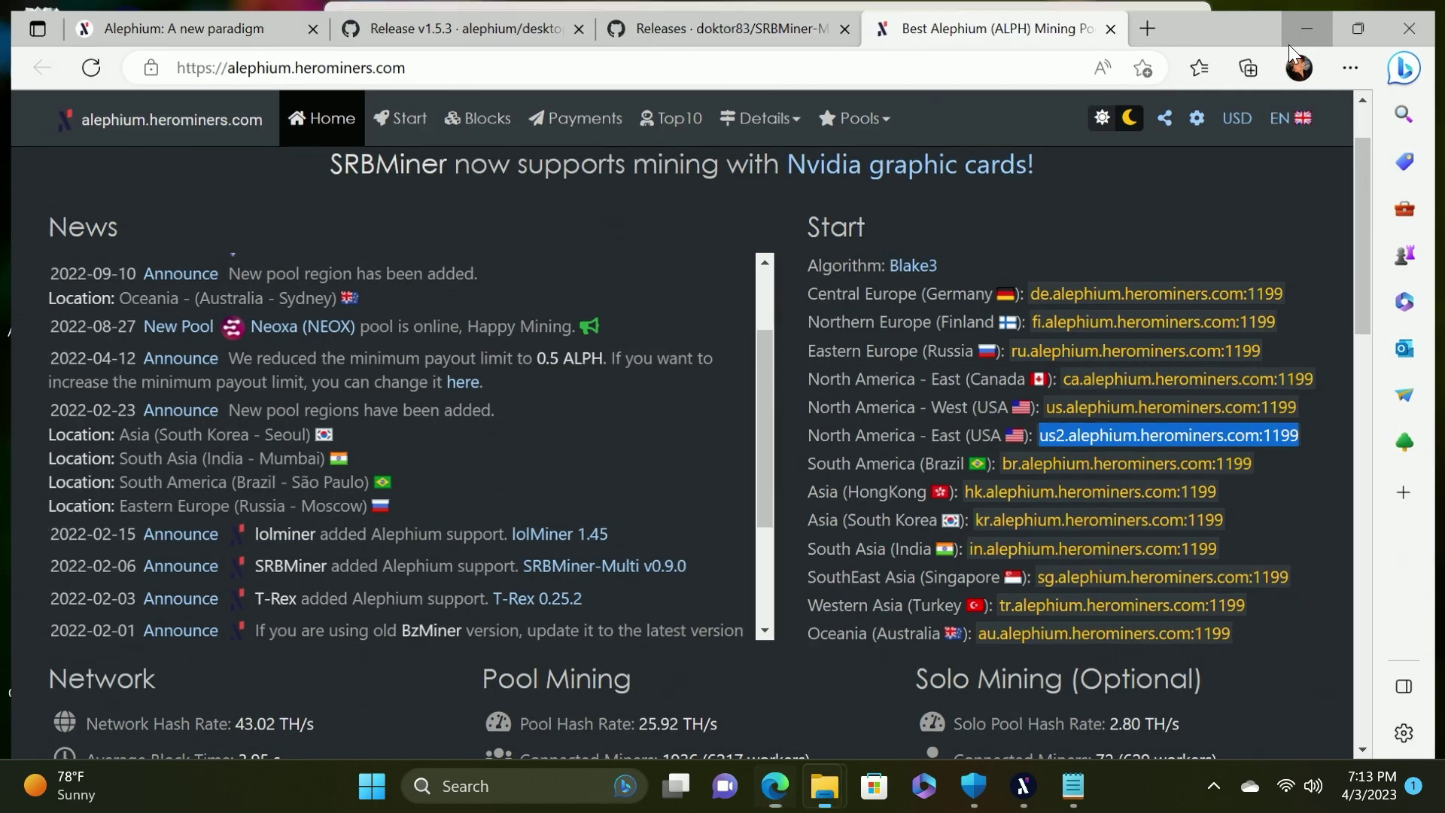
Launch start-mining-alephium.bat and maximize the SRBMiner-MULTI console showing both GPUs mining
{"action": "left_click", "coordinate": [1298, 34]}
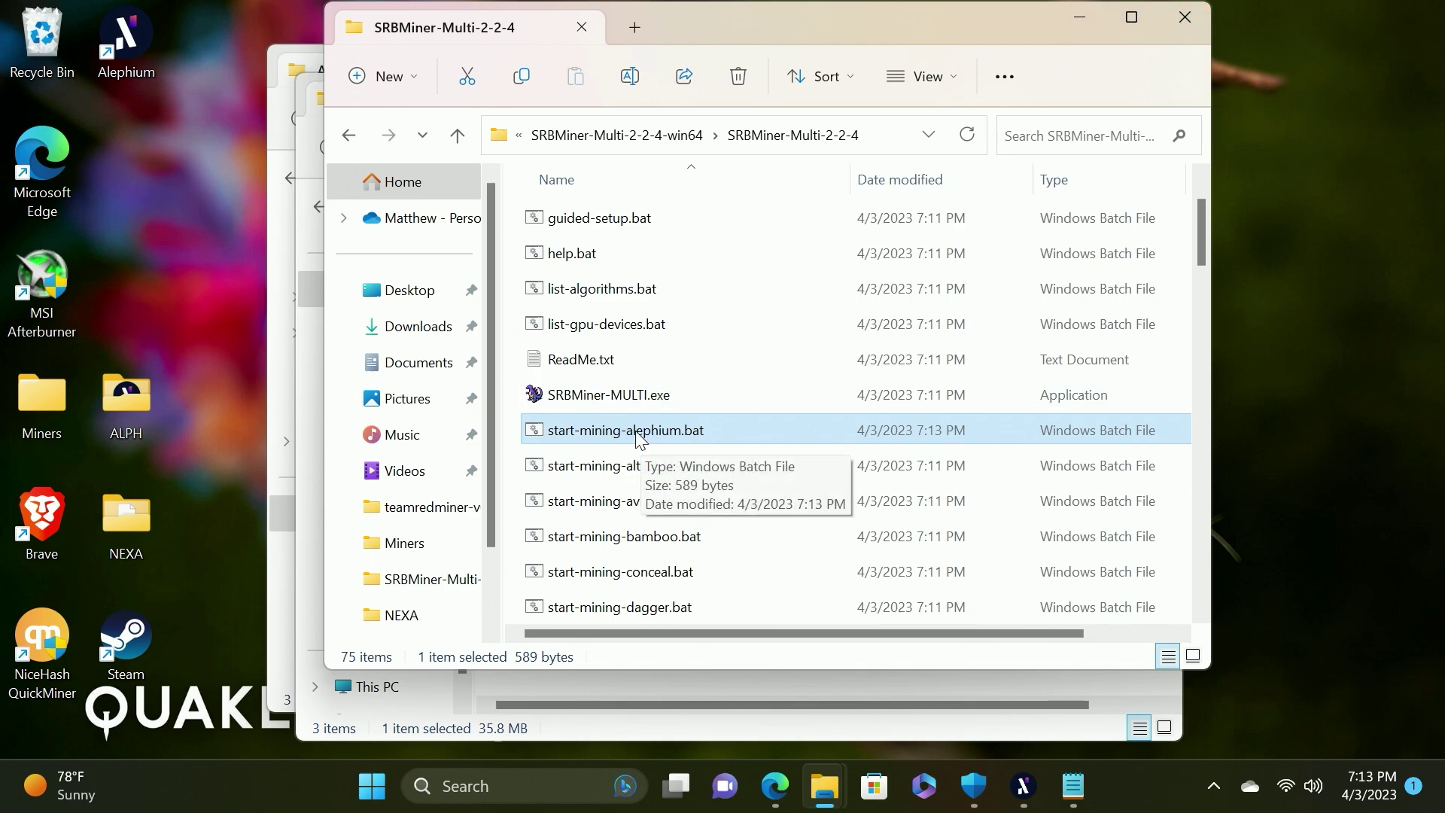
{"action": "double_click", "coordinate": [657, 442]}
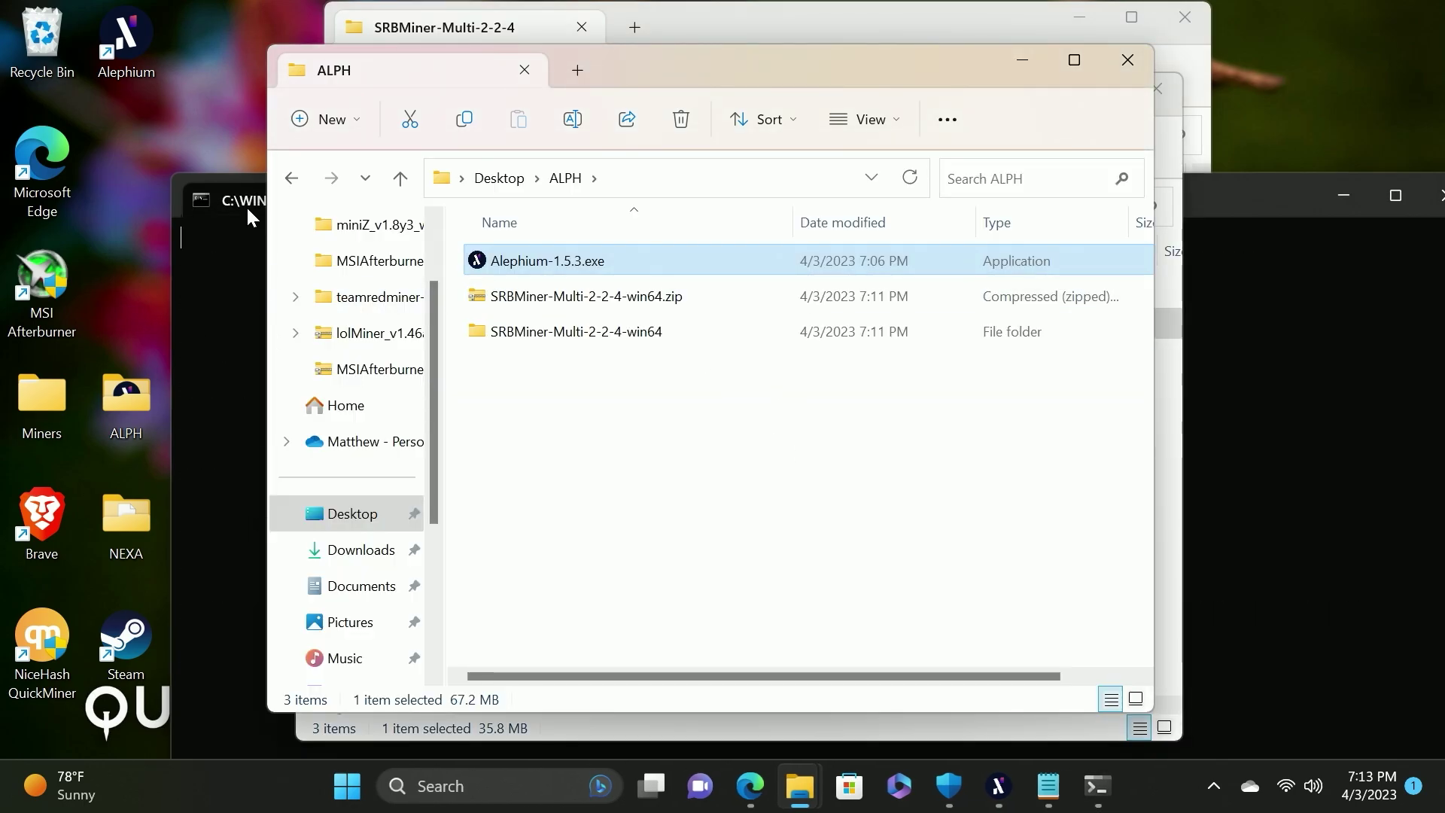
{"action": "left_click_drag", "start_coordinate": [251, 203], "coordinate": [624, 4]}
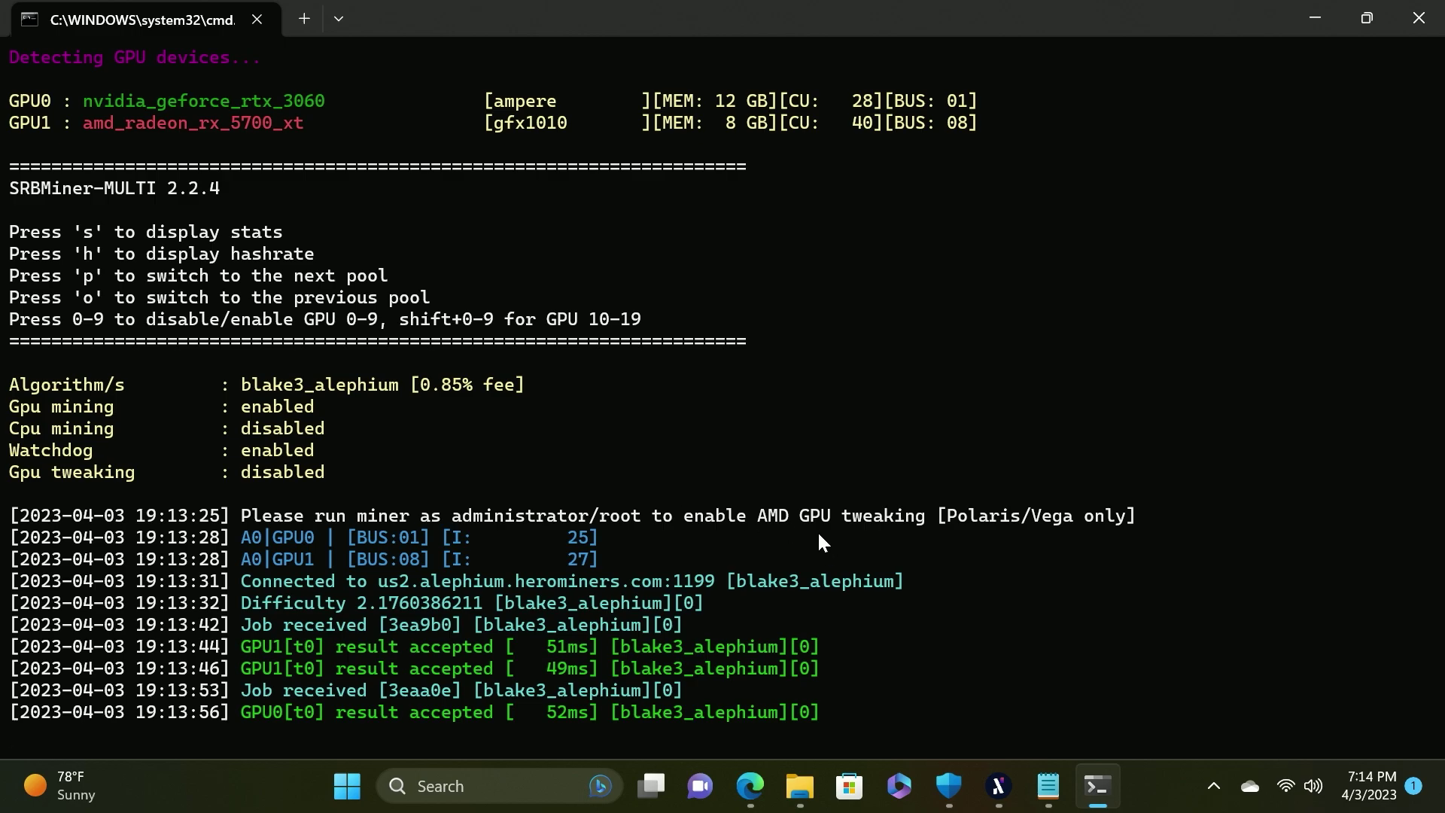
Look up the script's wallet address in HeroMiners' Your Stats & Payment History
{"action": "left_click", "coordinate": [1054, 787]}
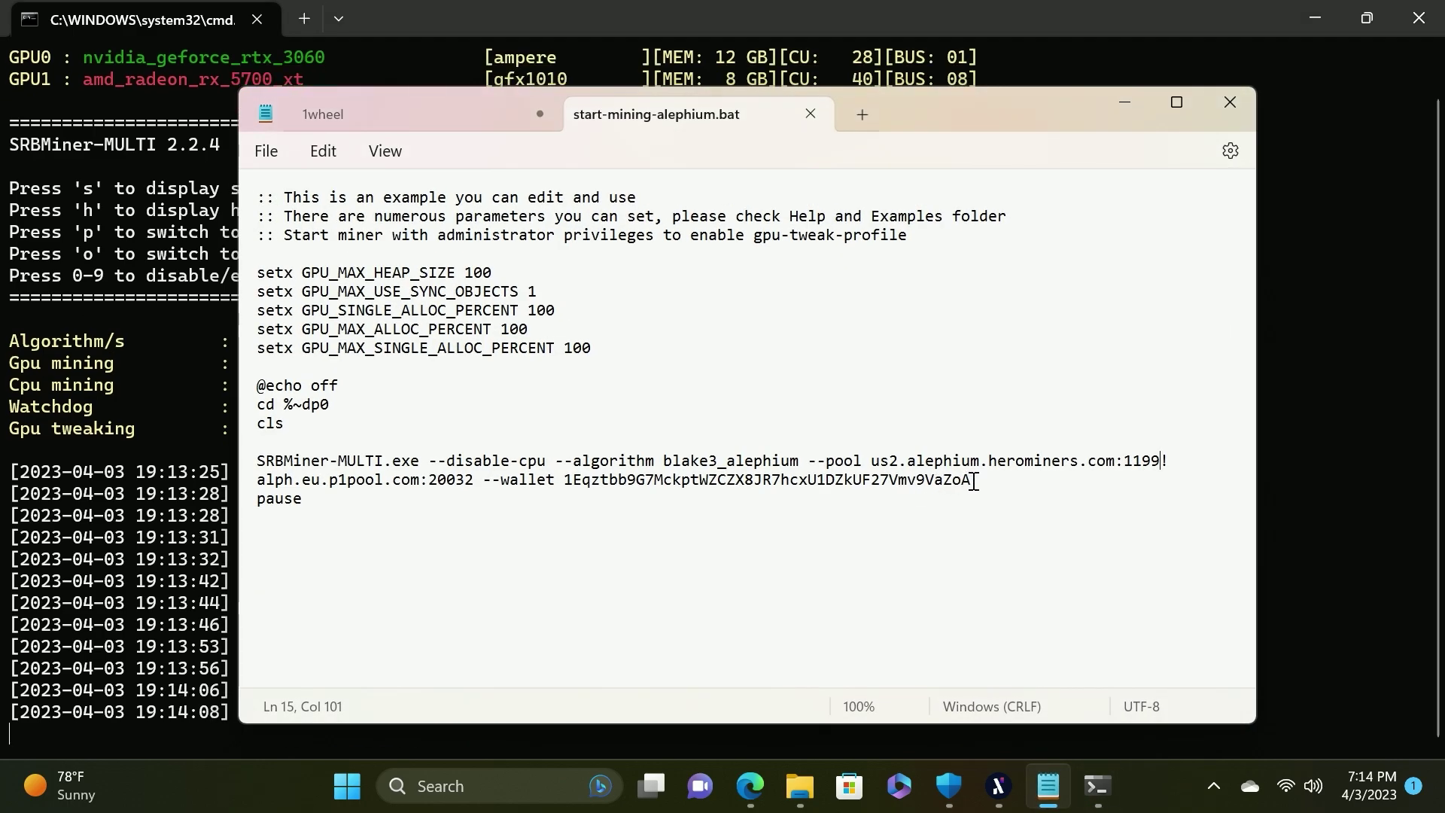
{"action": "left_click_drag", "start_coordinate": [973, 481], "coordinate": [564, 480]}
{"action": "key", "text": "ctrl+c"}
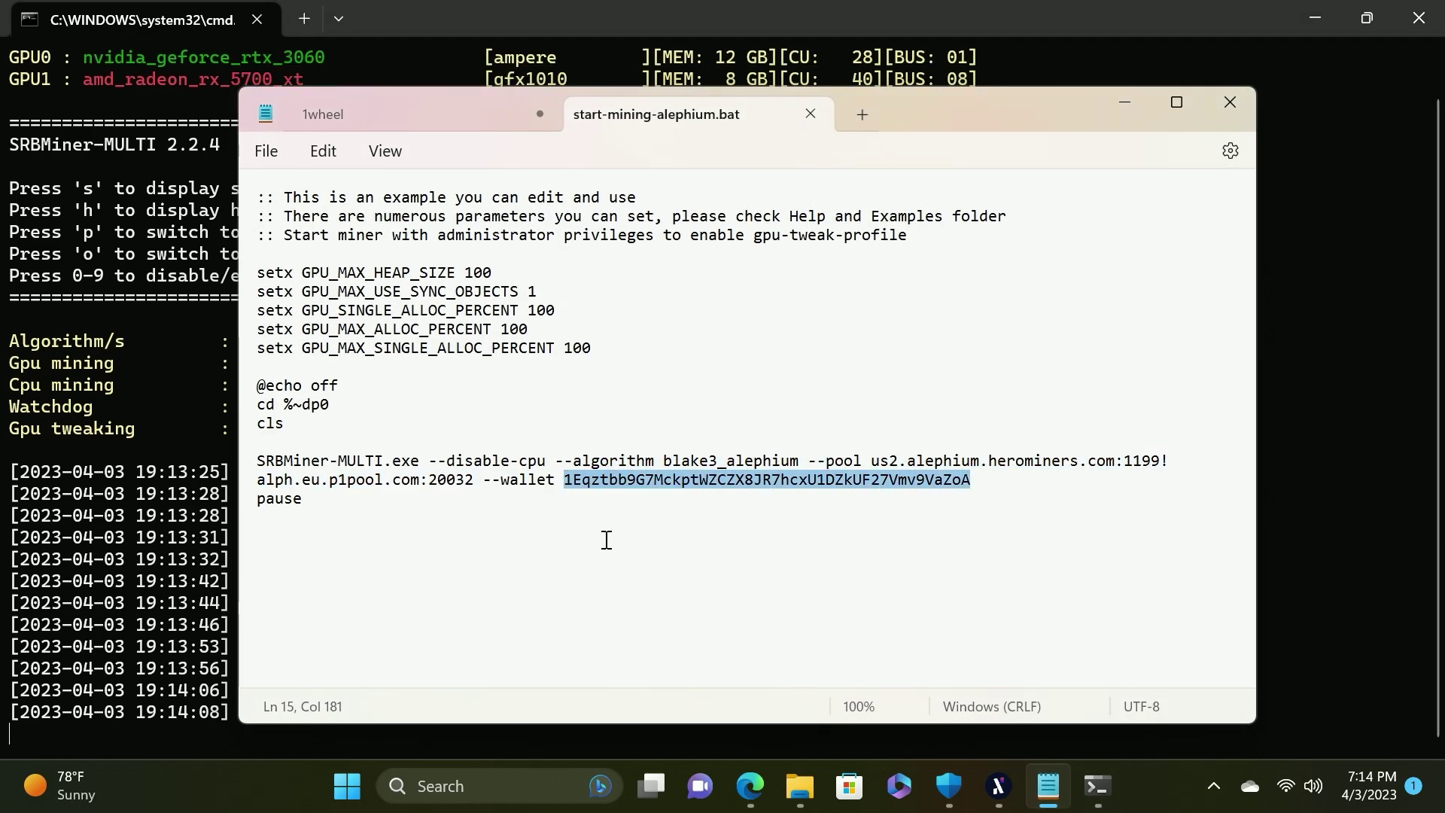
{"action": "left_click", "coordinate": [669, 595]}
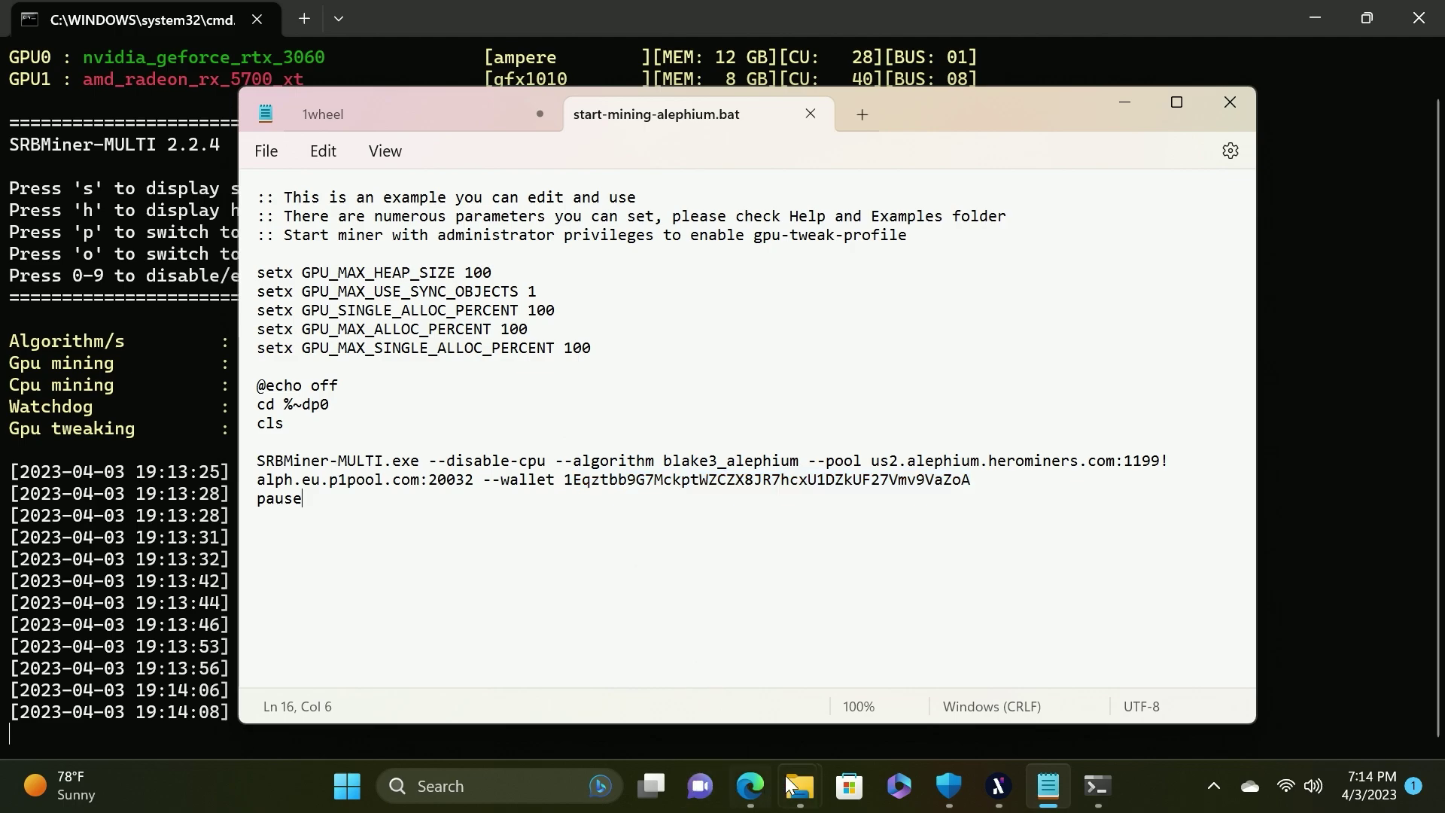
{"action": "left_click", "coordinate": [751, 785]}
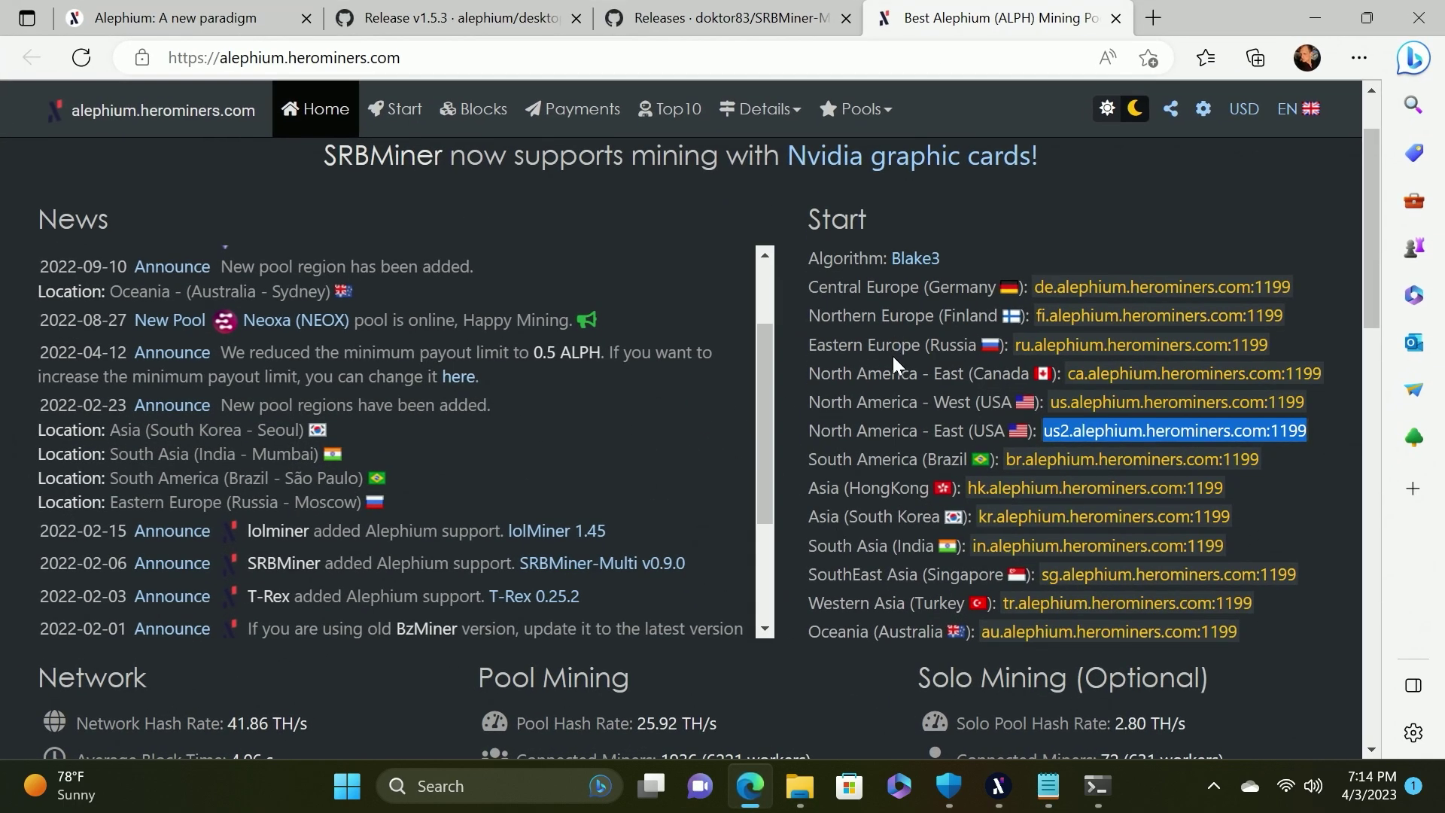
{"action": "scroll", "coordinate": [887, 363], "scroll_direction": "down", "scroll_amount": 15}
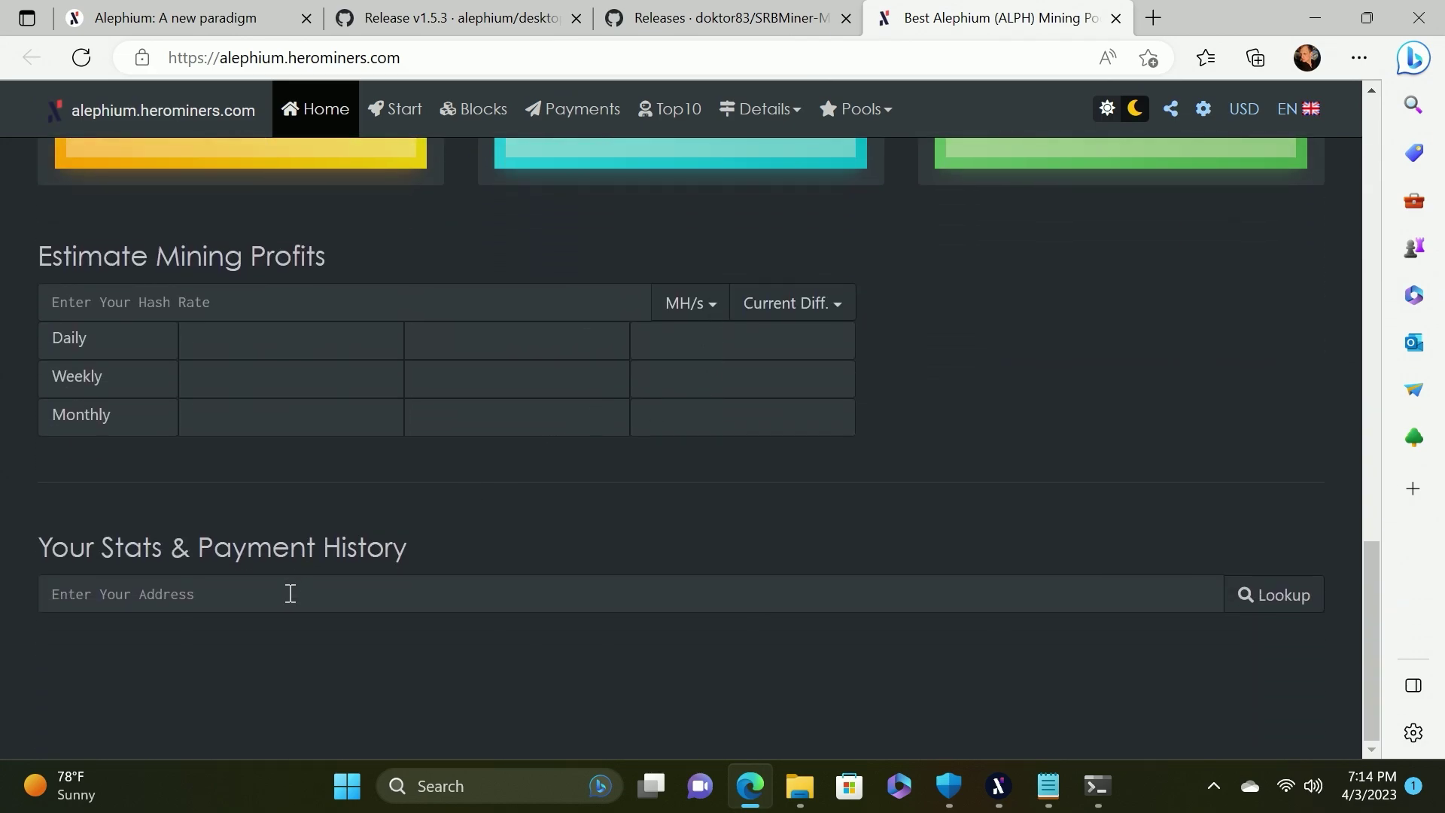
{"action": "left_click", "coordinate": [289, 594]}
{"action": "key", "text": "ctrl+v"}
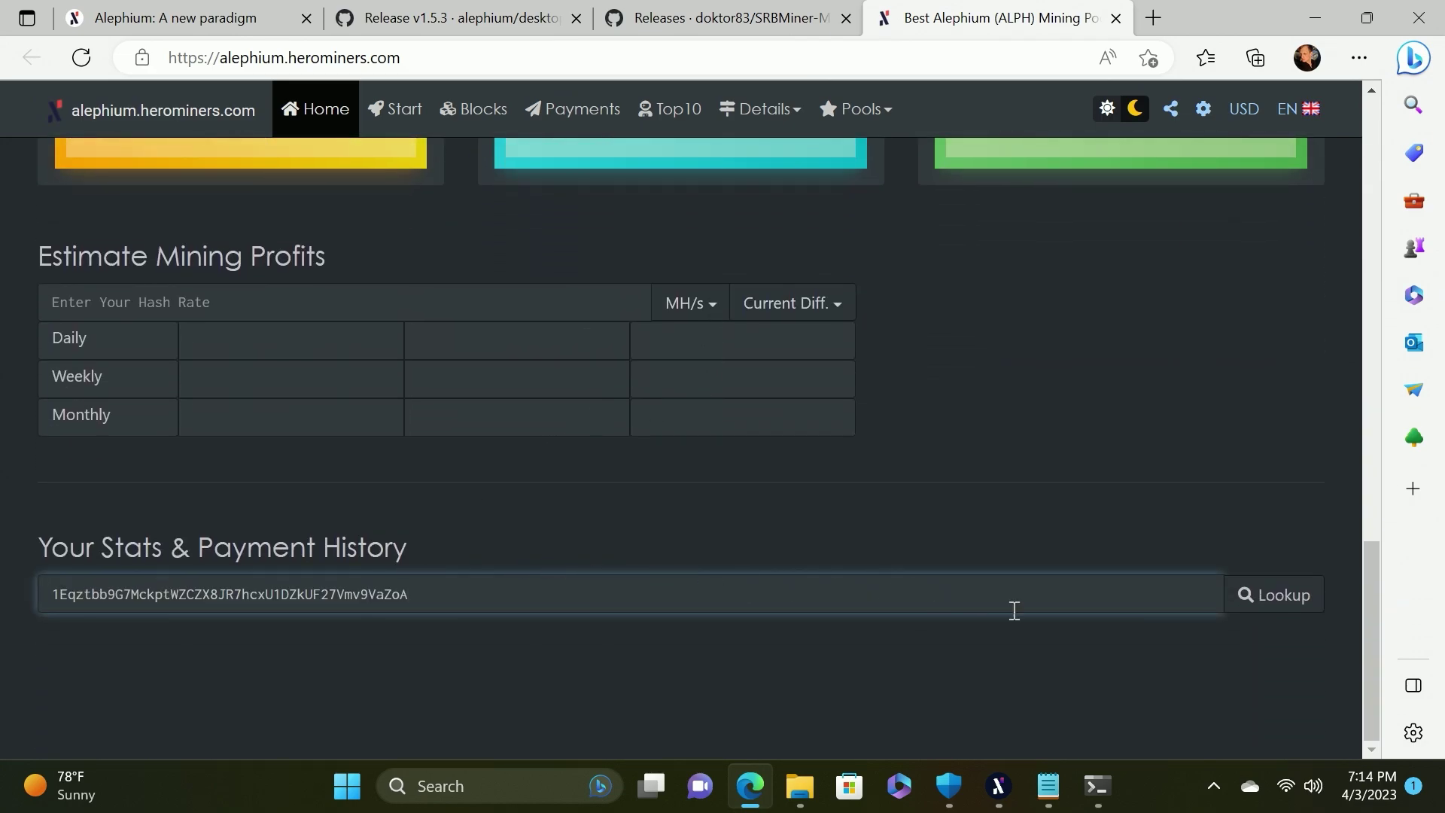
{"action": "left_click", "coordinate": [1280, 598]}
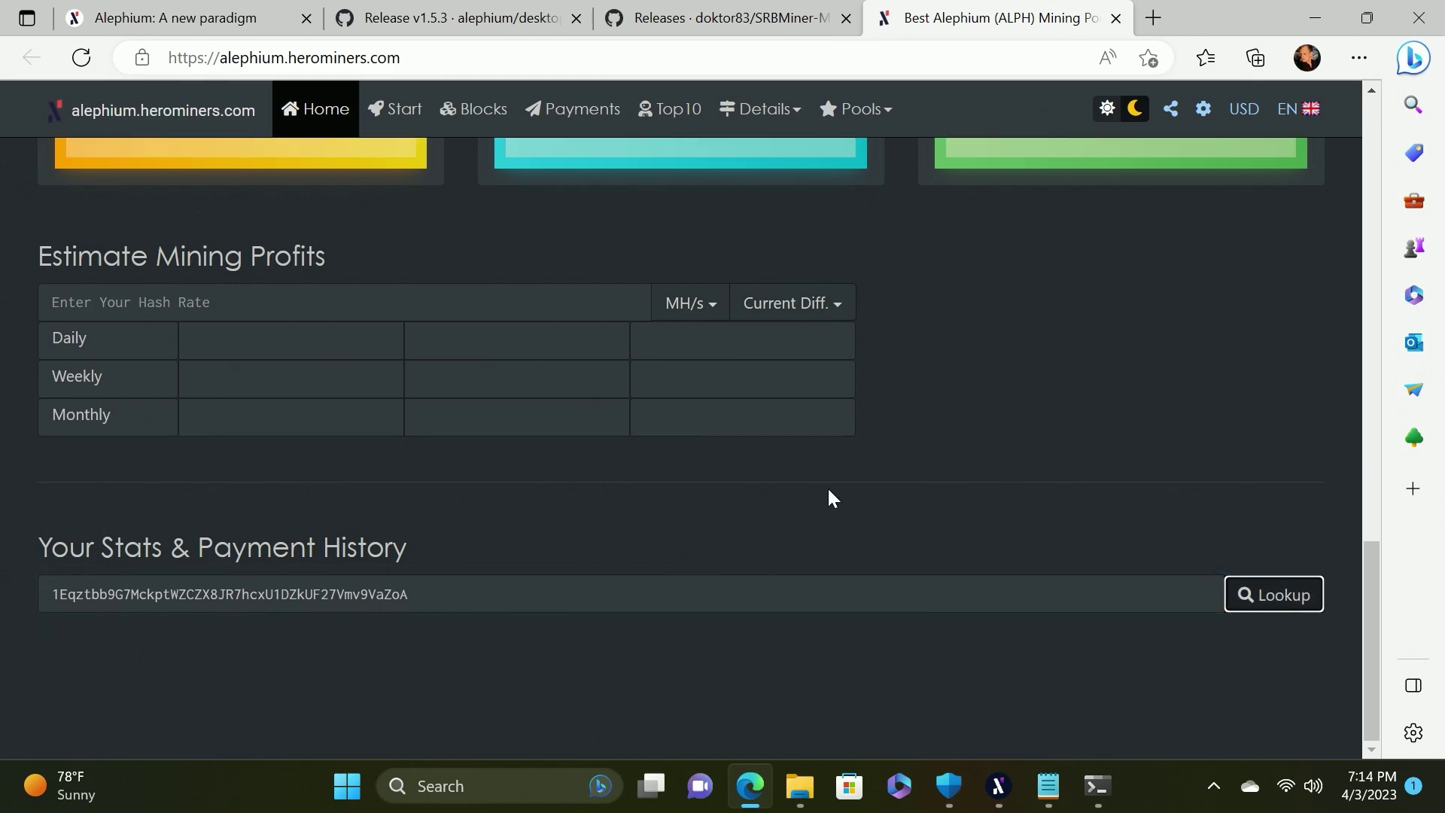
Review the wallet's pool stats: 213.33 MH/s, 4 valid shares and one worker
{"action": "scroll", "coordinate": [894, 572], "scroll_direction": "down", "scroll_amount": 4}
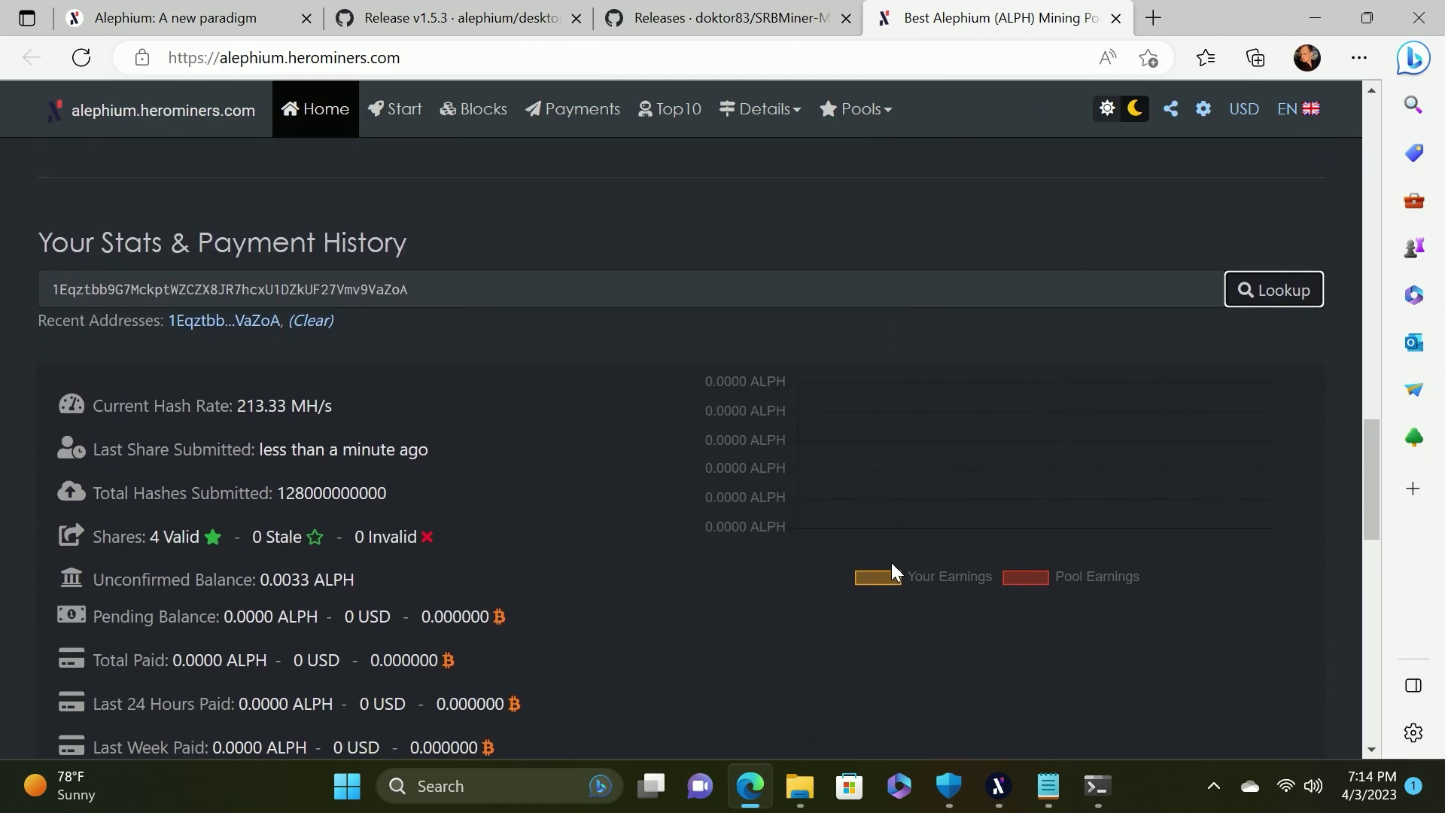
{"action": "scroll", "coordinate": [250, 410], "scroll_direction": "down", "scroll_amount": 1}
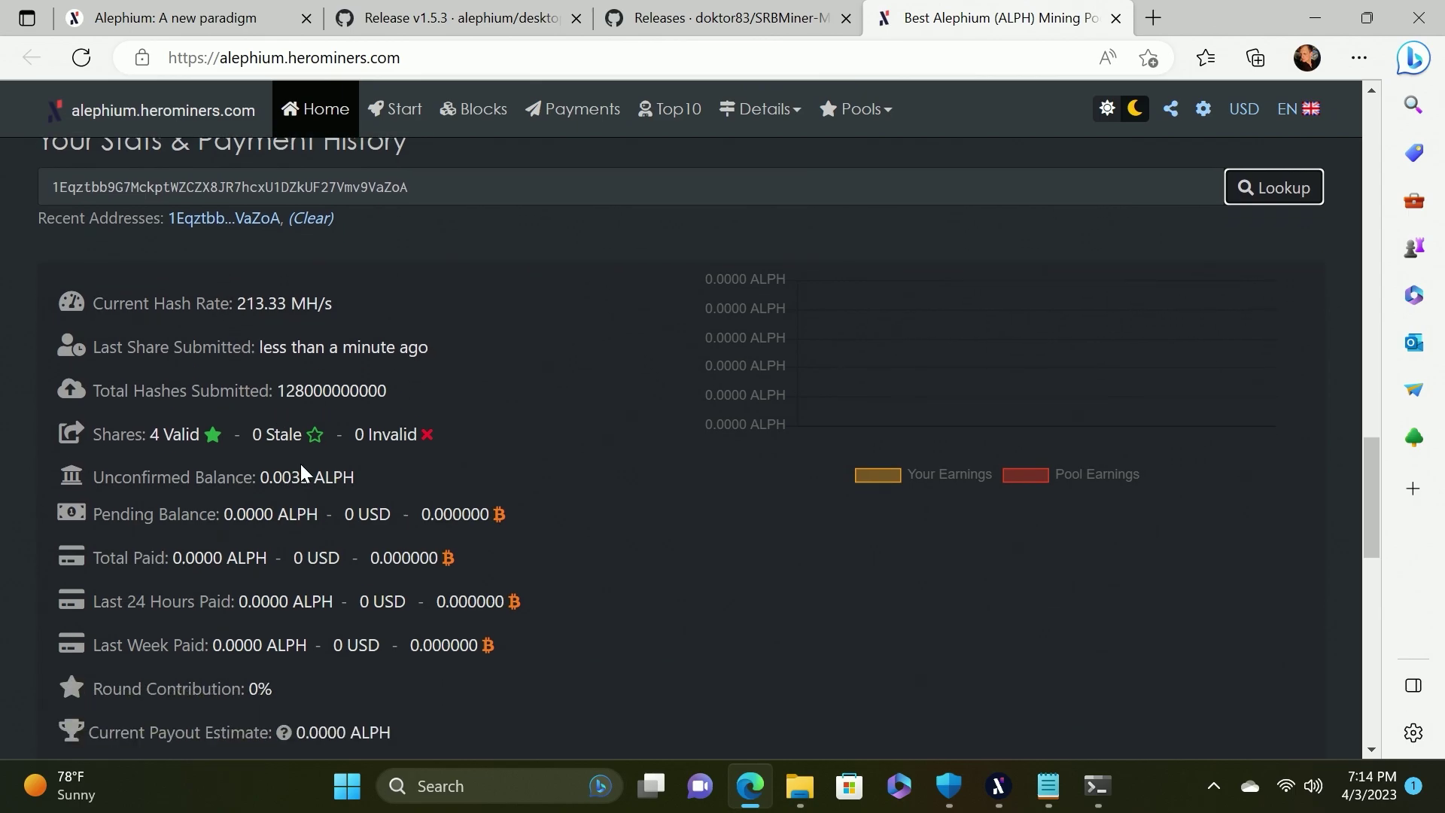
{"action": "scroll", "coordinate": [301, 465], "scroll_direction": "down", "scroll_amount": 1}
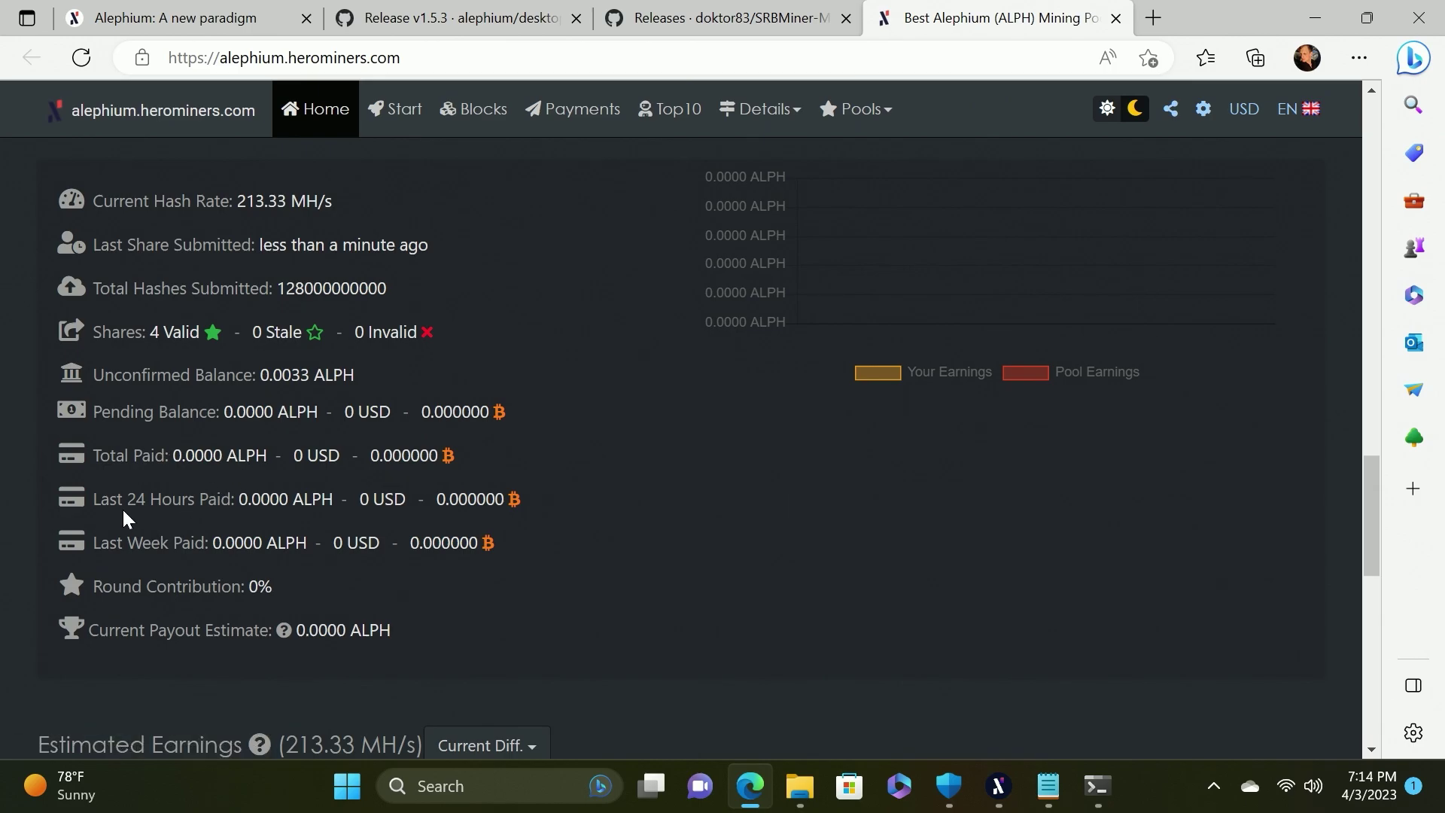
{"action": "scroll", "coordinate": [135, 494], "scroll_direction": "down", "scroll_amount": 3}
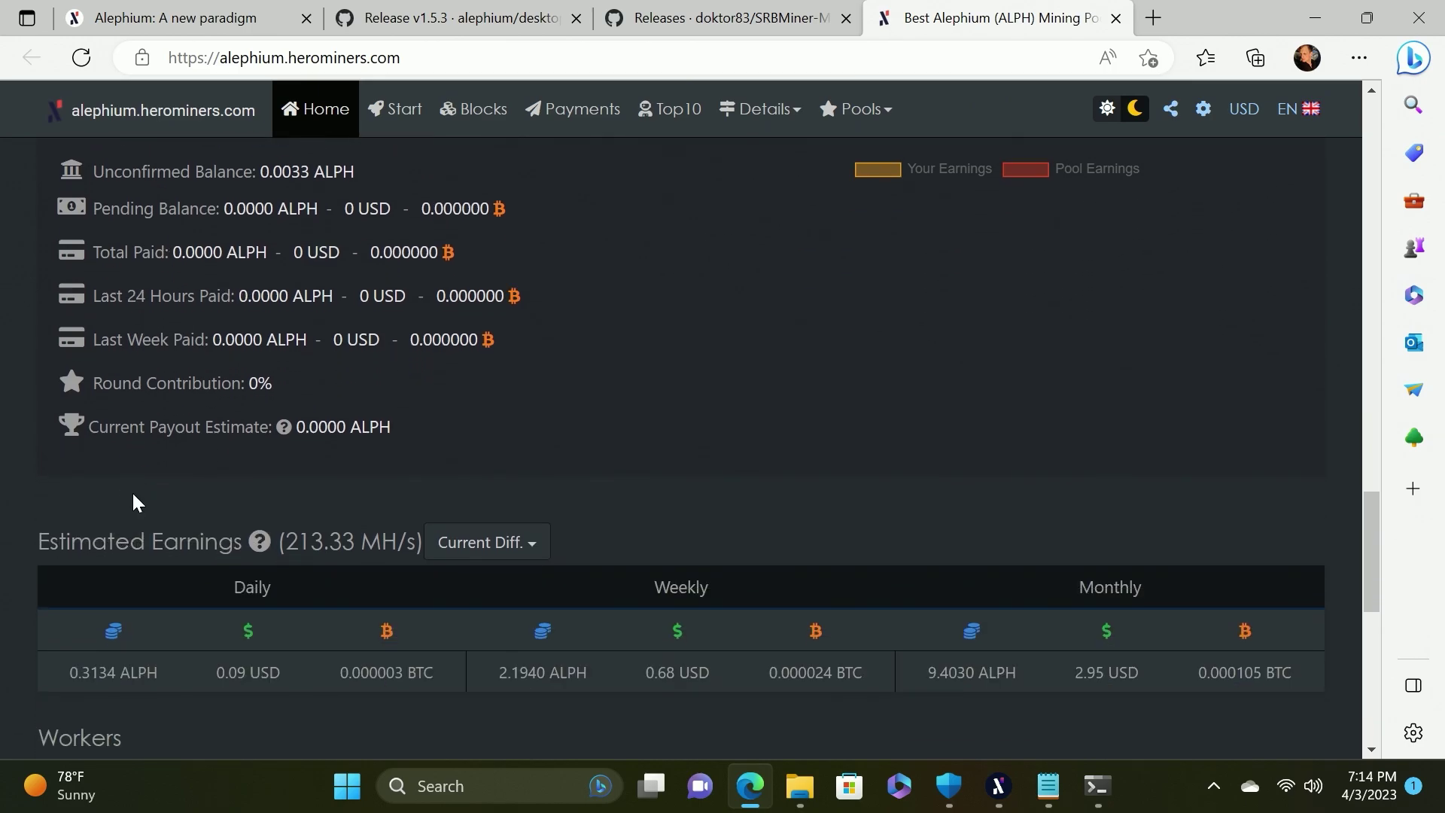
{"action": "scroll", "coordinate": [132, 491], "scroll_direction": "down", "scroll_amount": 4}
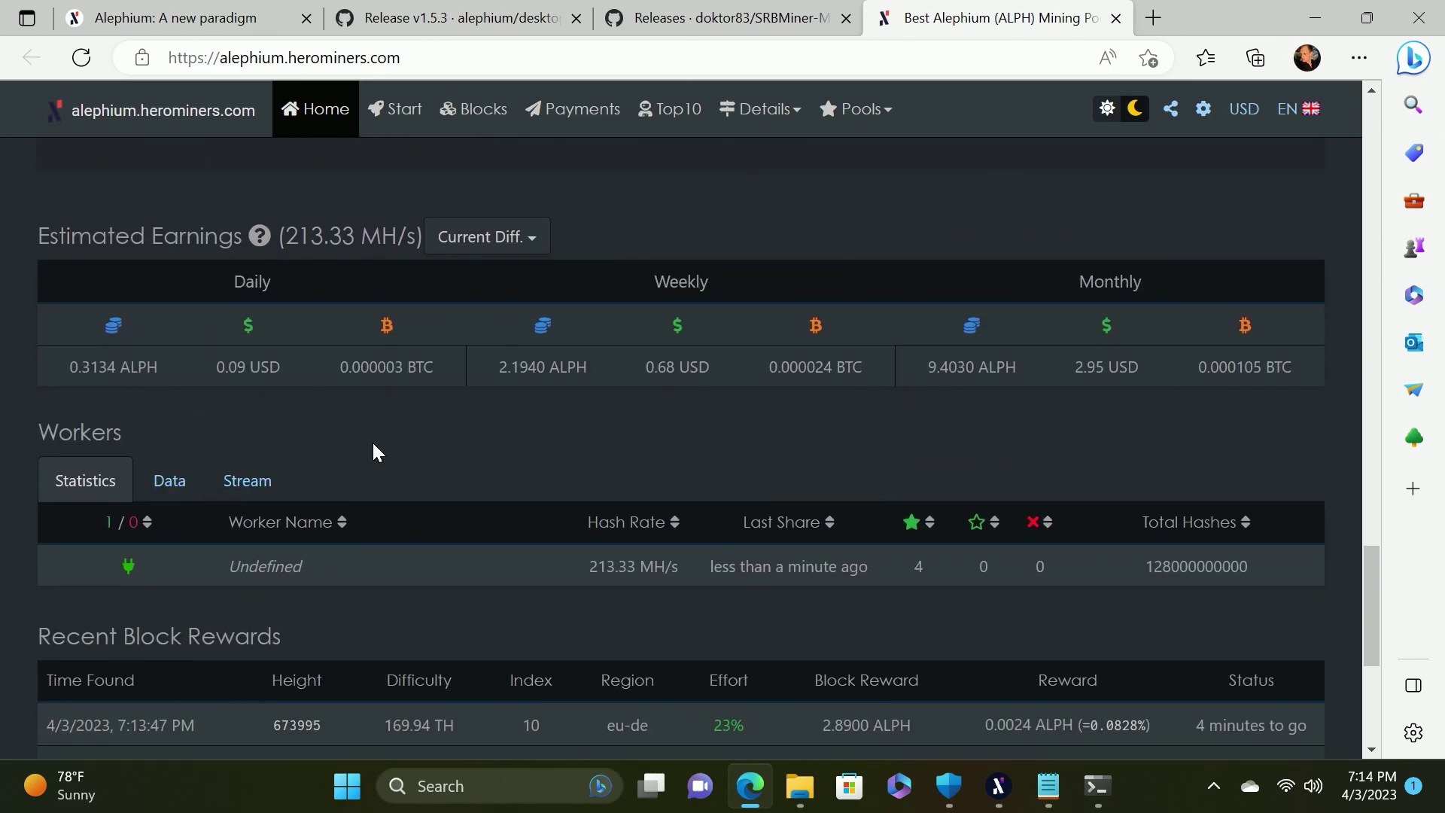
{"action": "scroll", "coordinate": [435, 462], "scroll_direction": "up", "scroll_amount": 12}
{"action": "scroll", "coordinate": [437, 463], "scroll_direction": "up", "scroll_amount": 1}
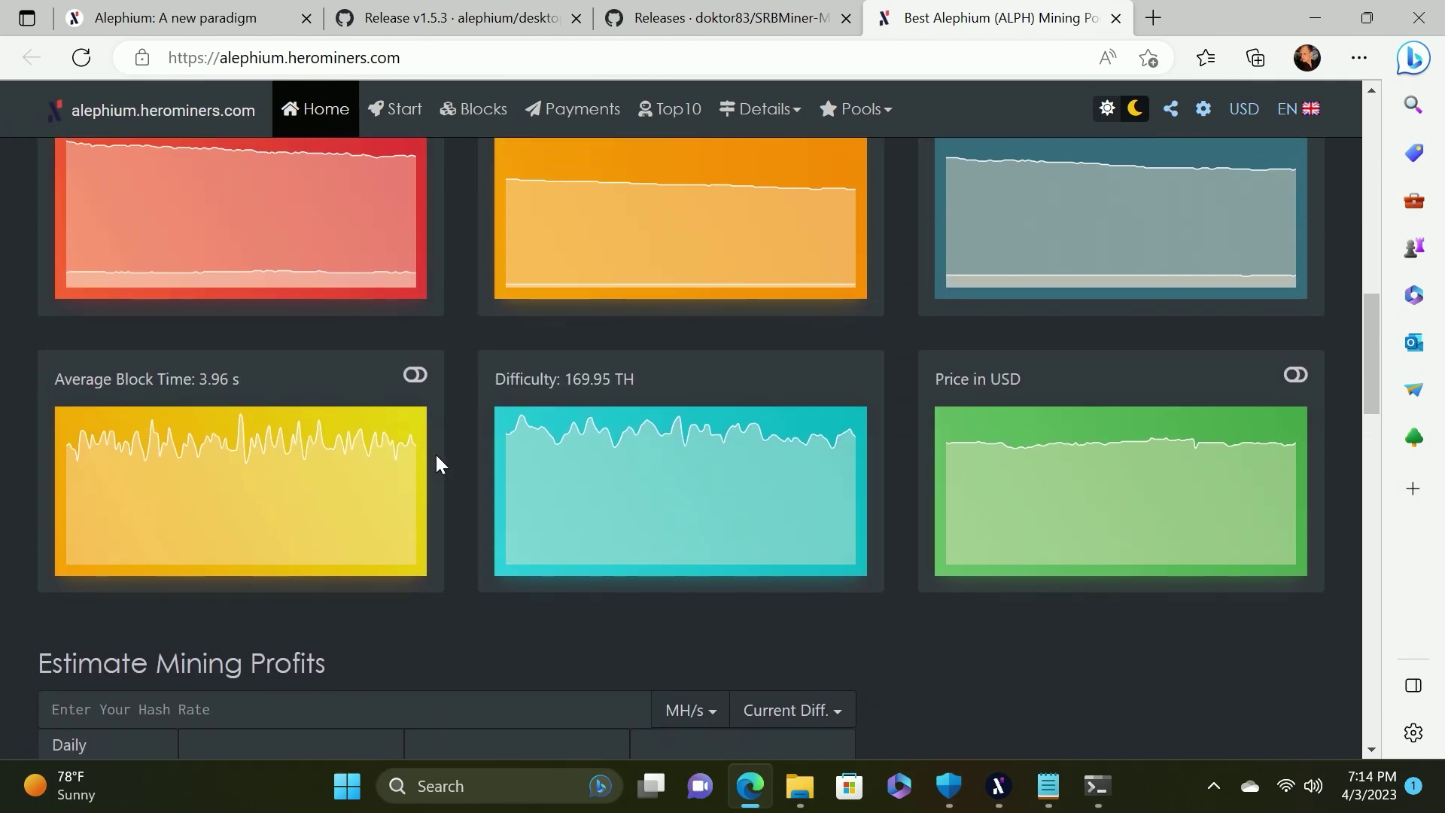
Insert solo: before the wallet address in start-mining-alephium.bat and save with Ctrl+S
{"action": "left_click", "coordinate": [1052, 790]}
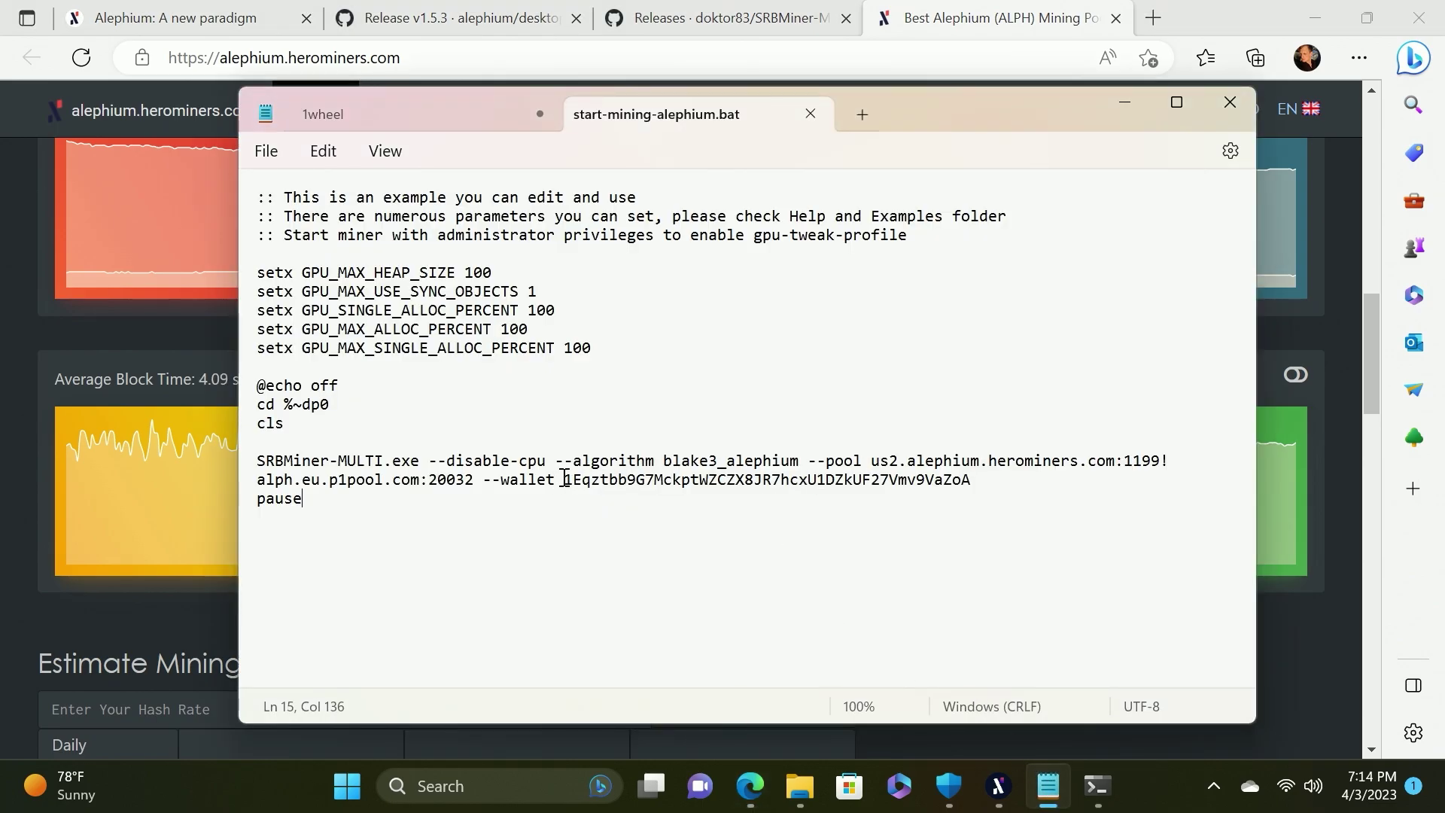
{"action": "type", "text": "solo"}
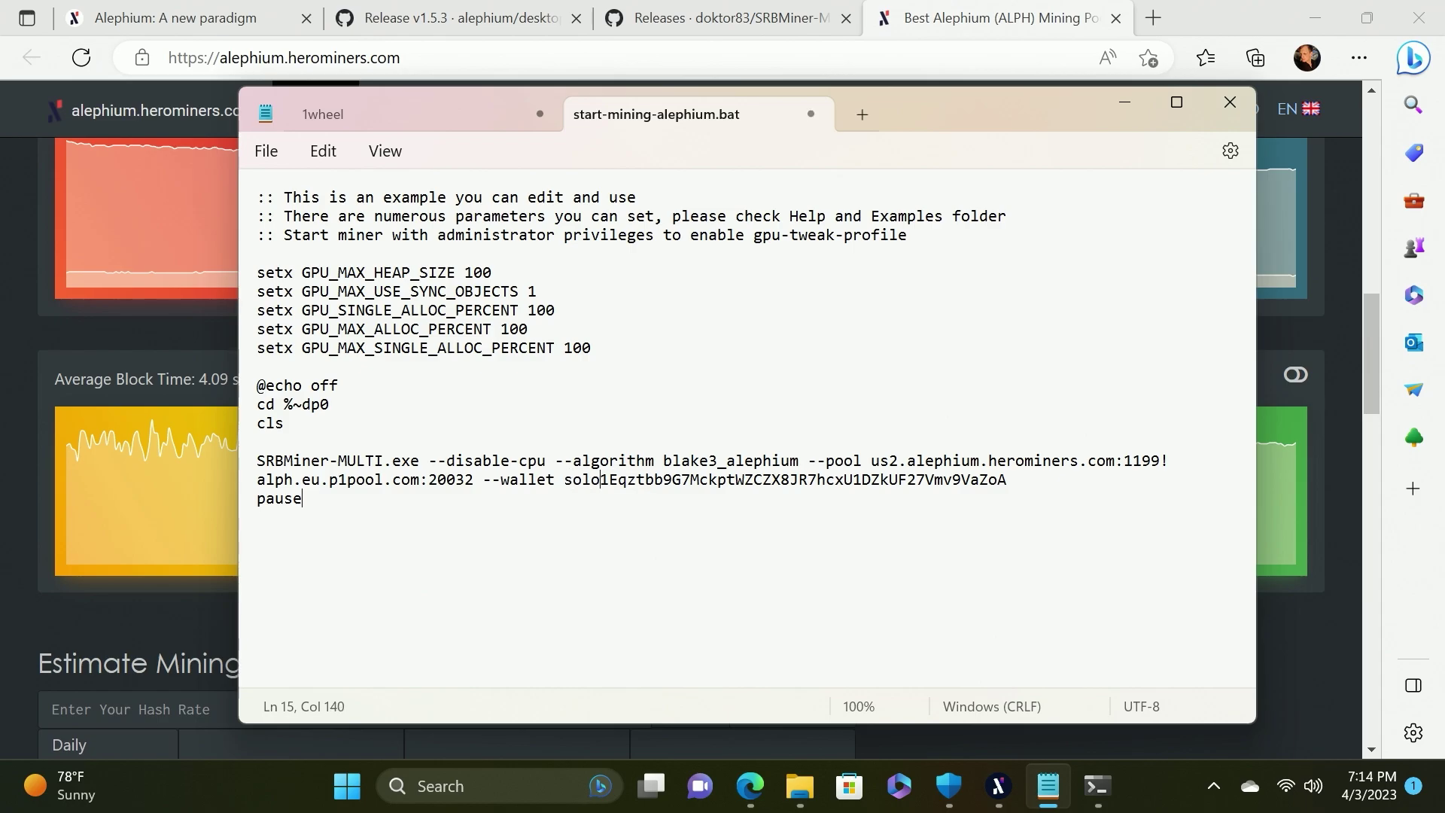
{"action": "type", "text": ":"}
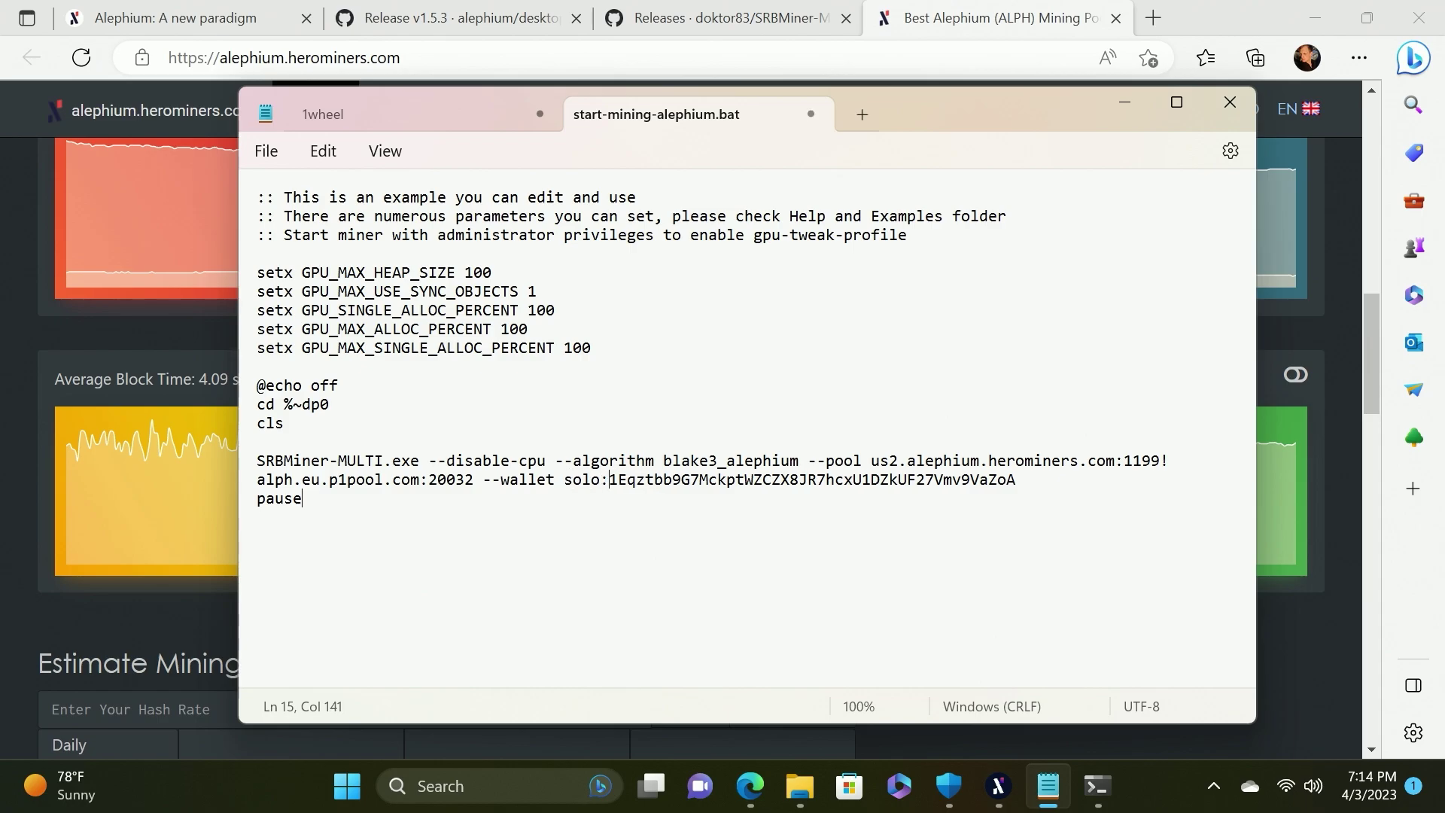
{"action": "key", "text": "ctrl+s"}
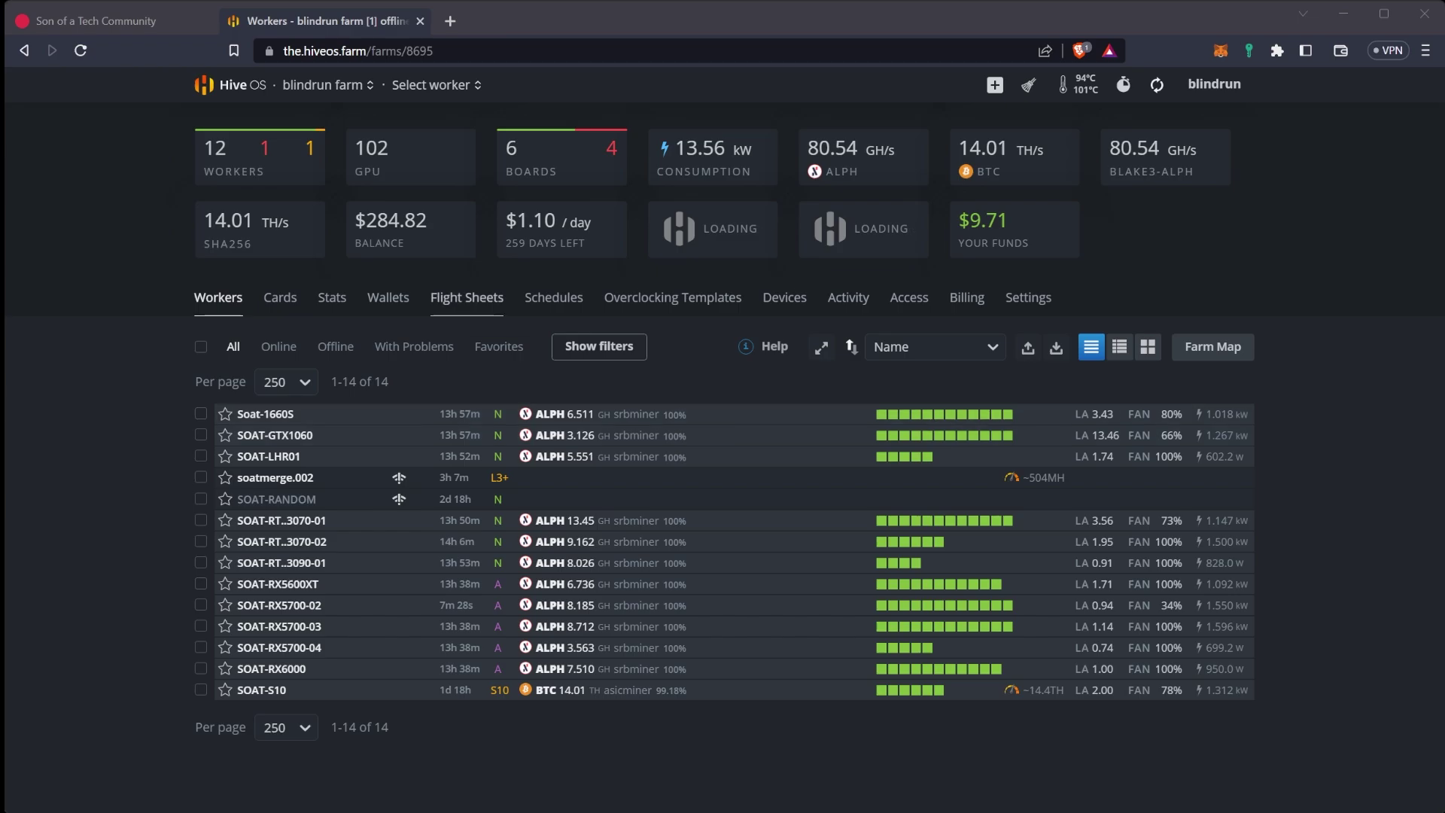
On the Flight Sheets page, pick ALPH from the new flight sheet's Coin list
{"action": "left_click", "coordinate": [467, 297]}
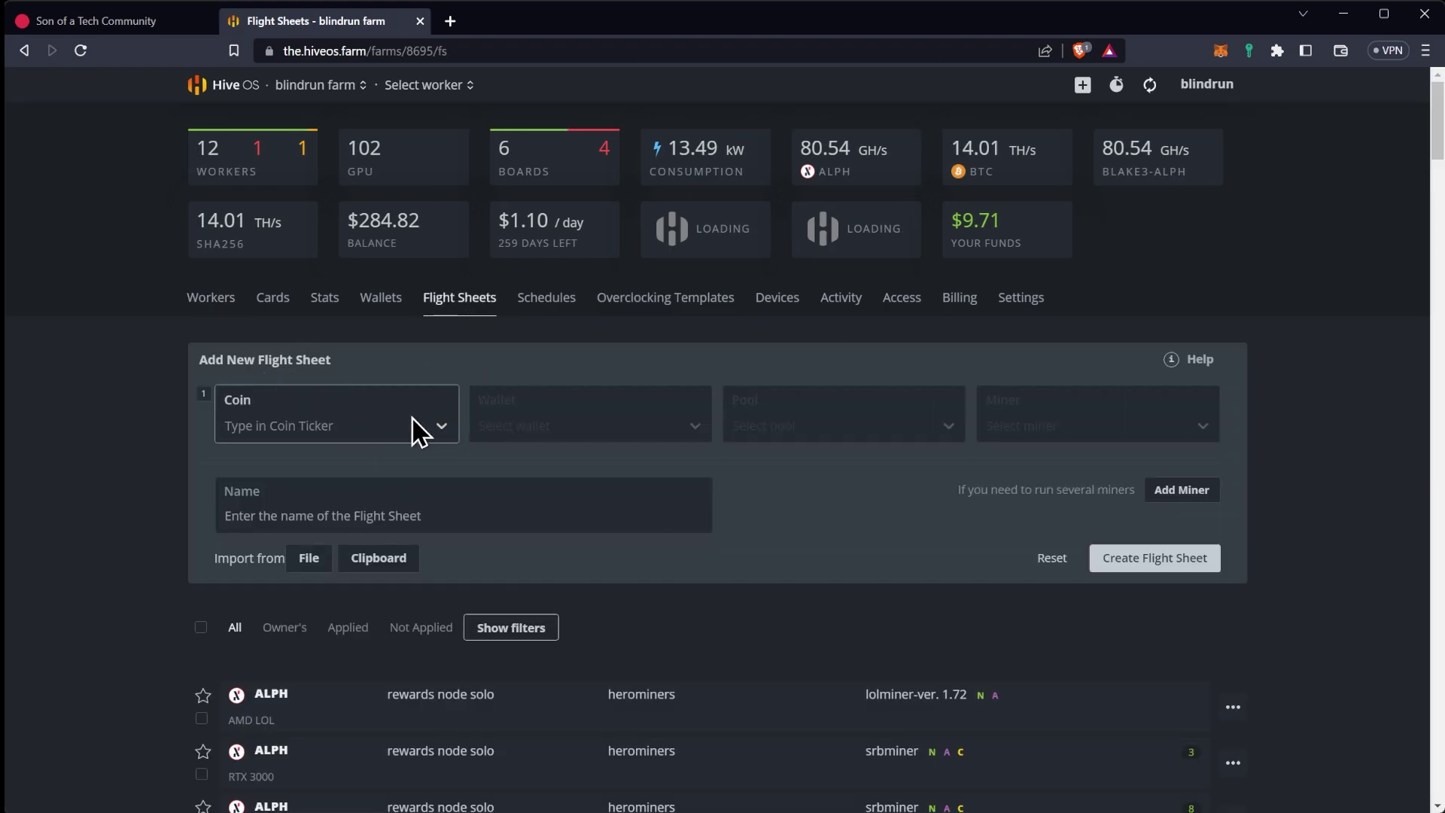
{"action": "left_click", "coordinate": [409, 418]}
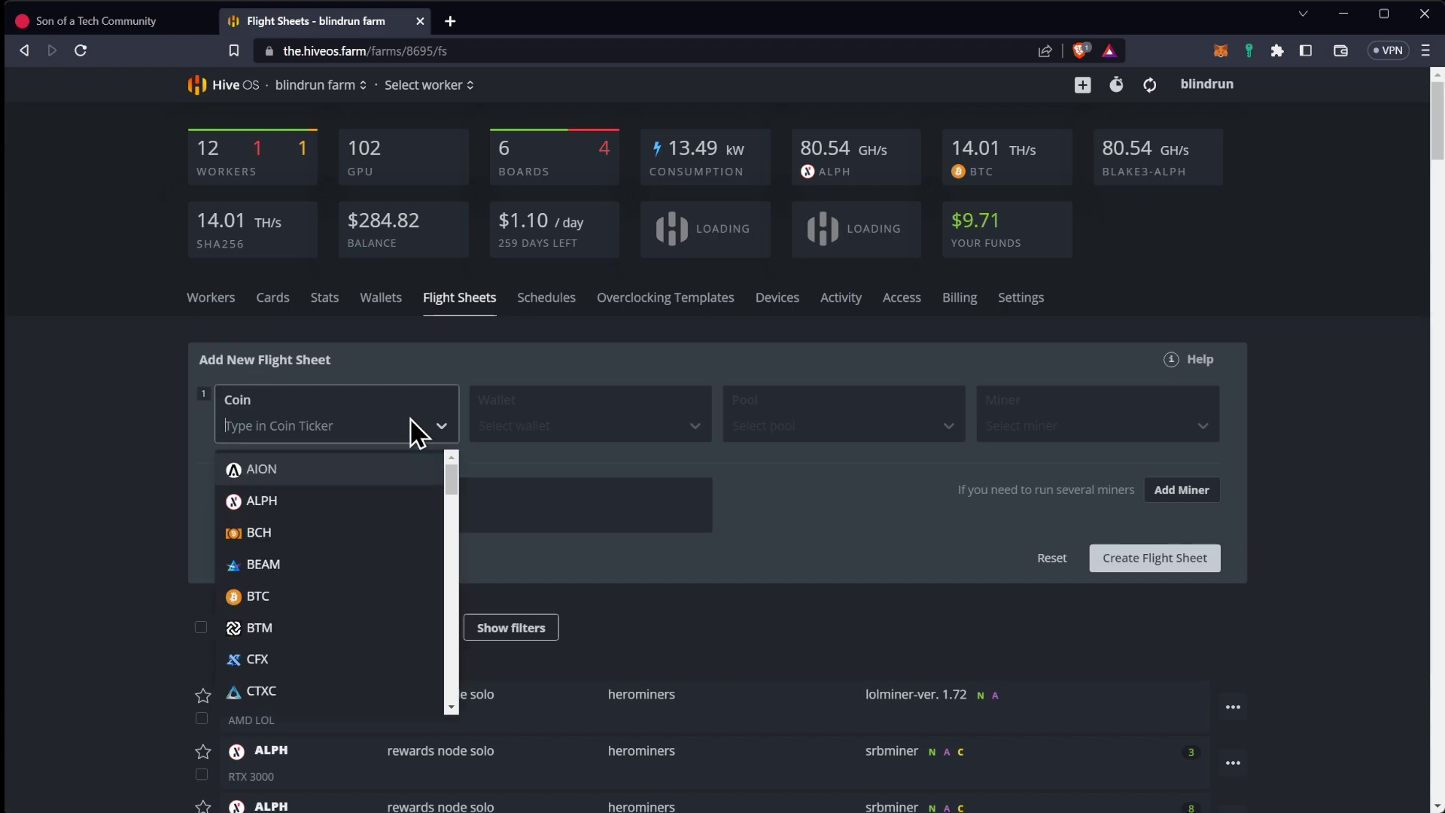
{"action": "type", "text": "a"}
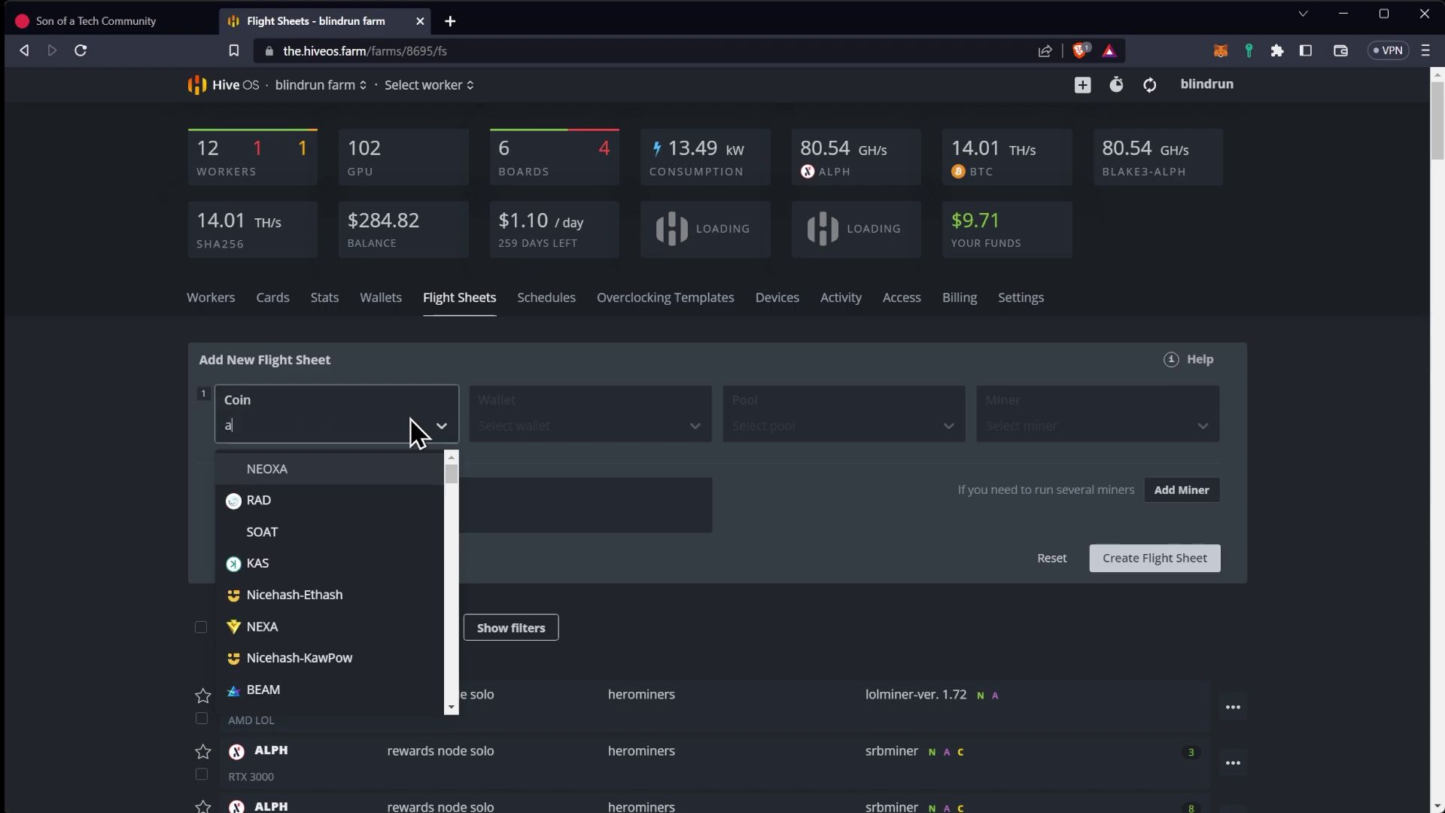
{"action": "type", "text": "l"}
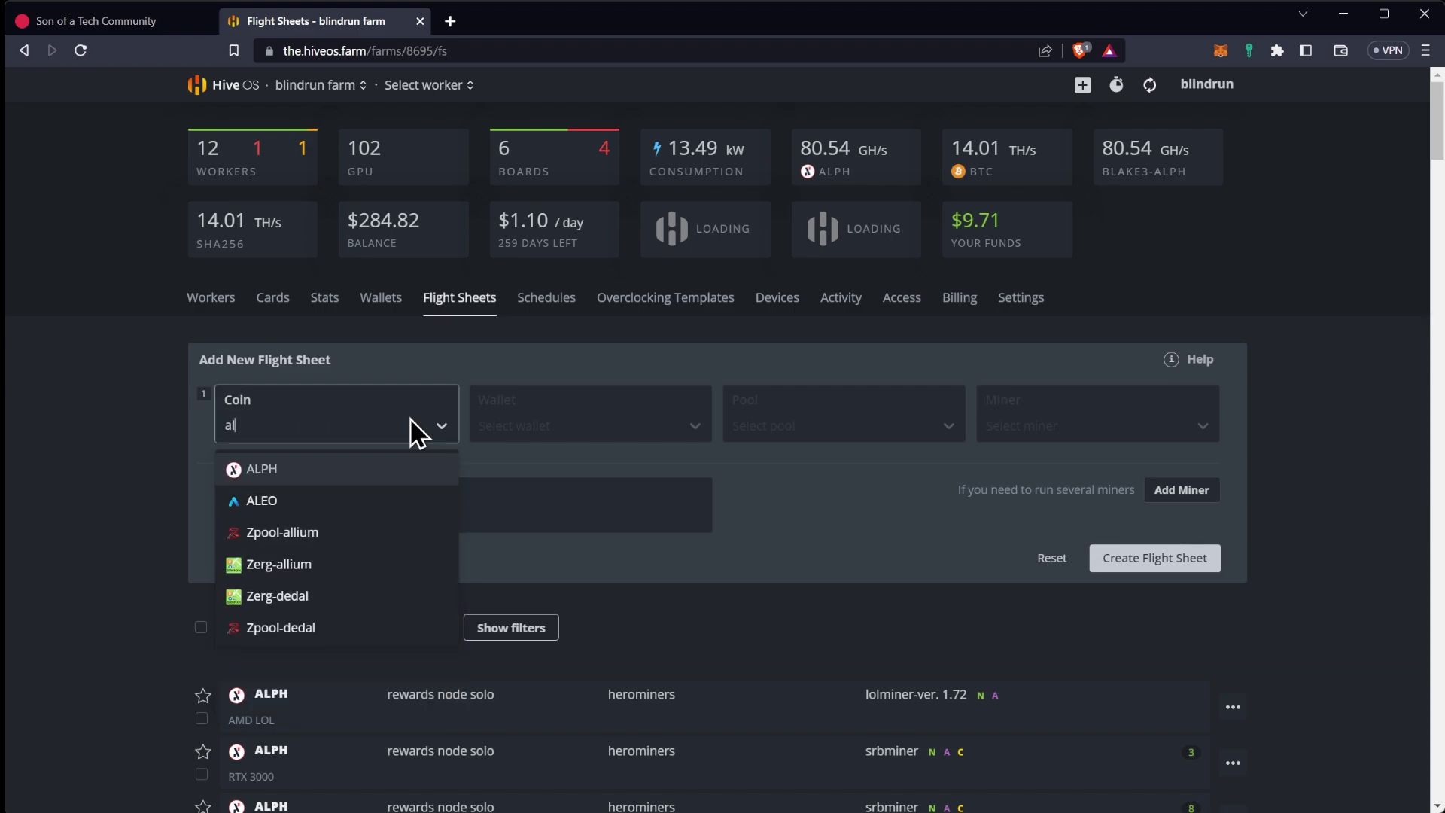
{"action": "left_click", "coordinate": [304, 470]}
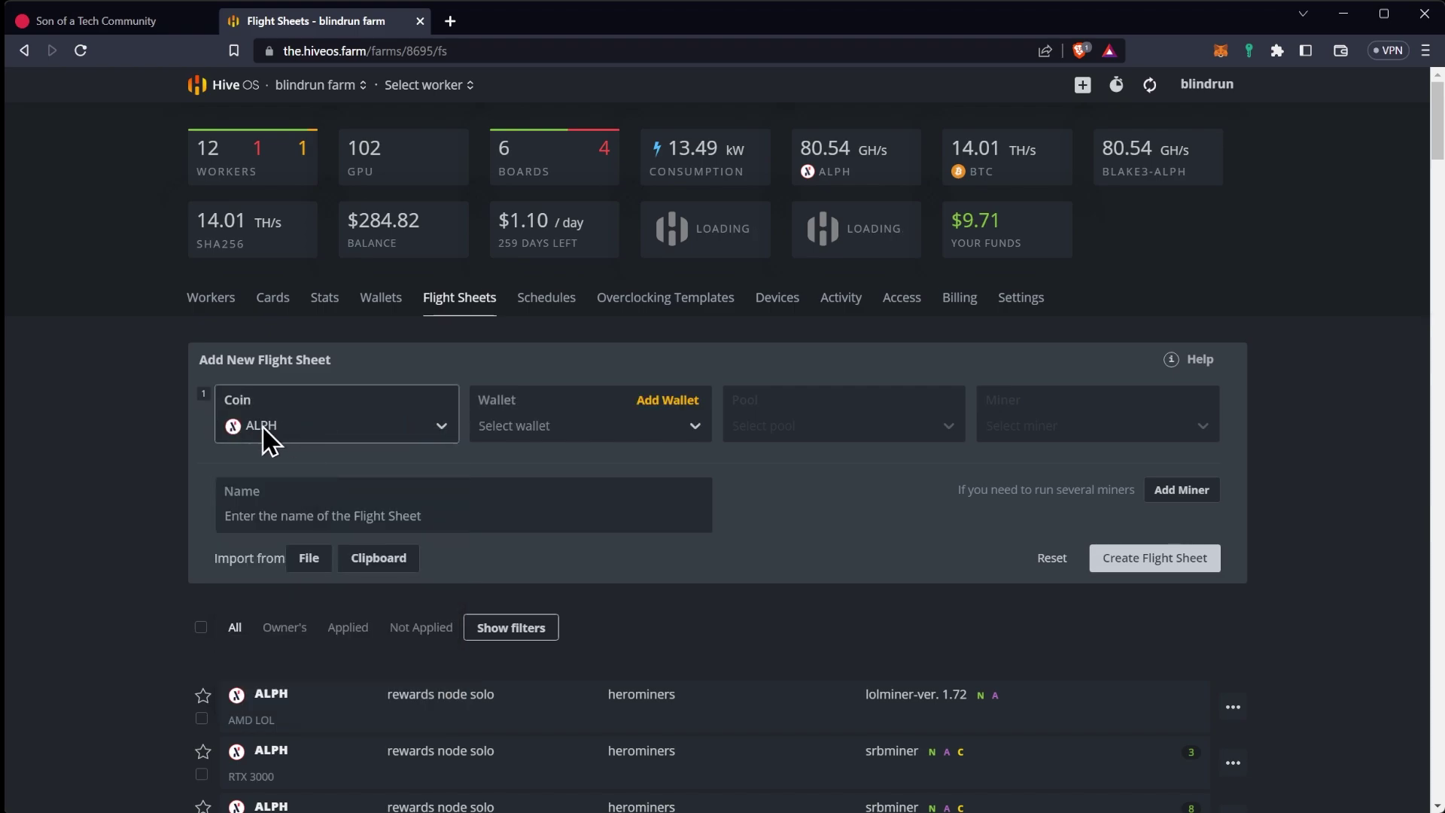
Abandon the new-wallet form and choose the rewards node solo wallet
{"action": "left_click", "coordinate": [664, 400]}
{"action": "left_click", "coordinate": [565, 325]}
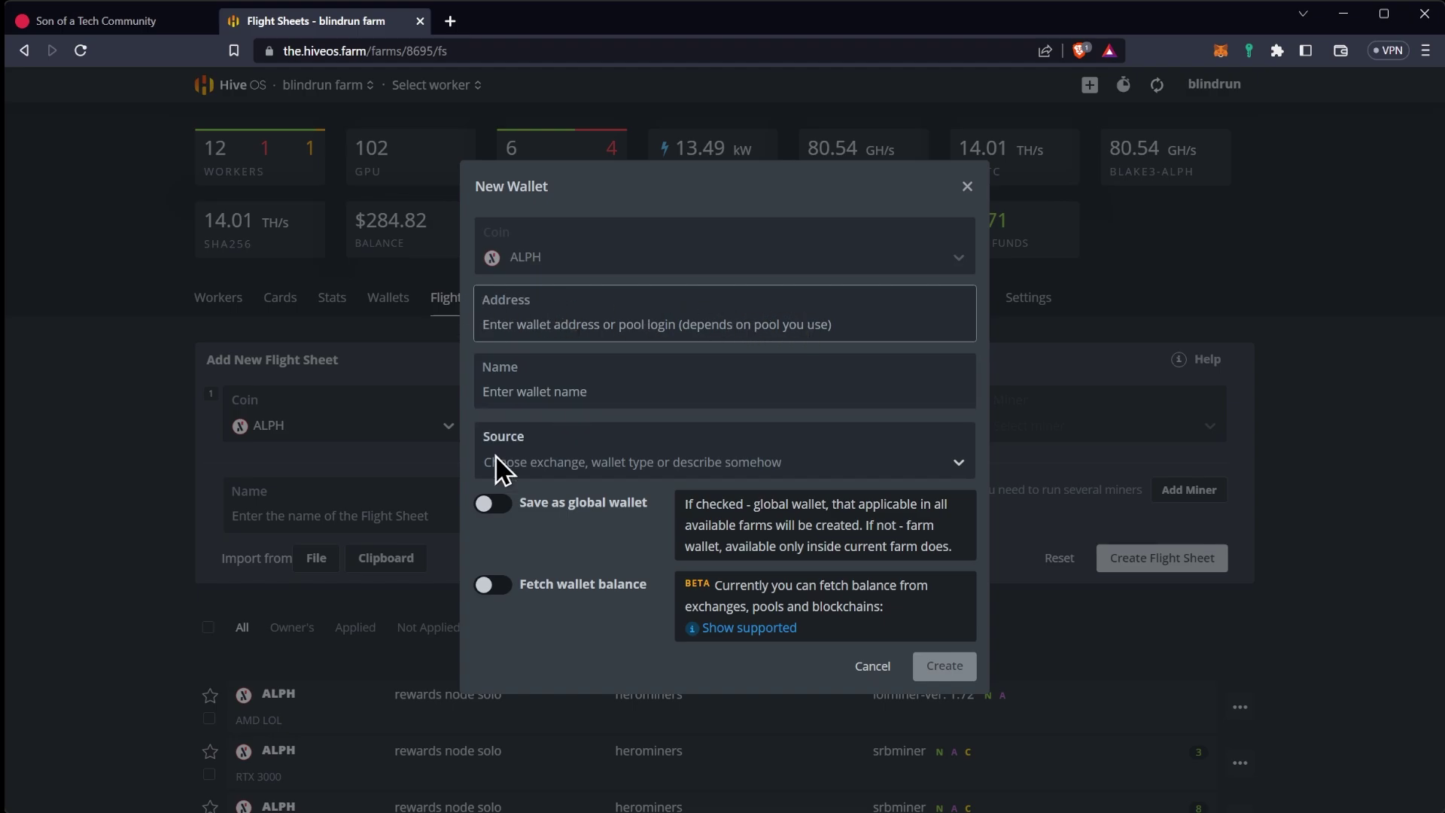
{"action": "left_click", "coordinate": [855, 672]}
{"action": "left_click", "coordinate": [630, 435]}
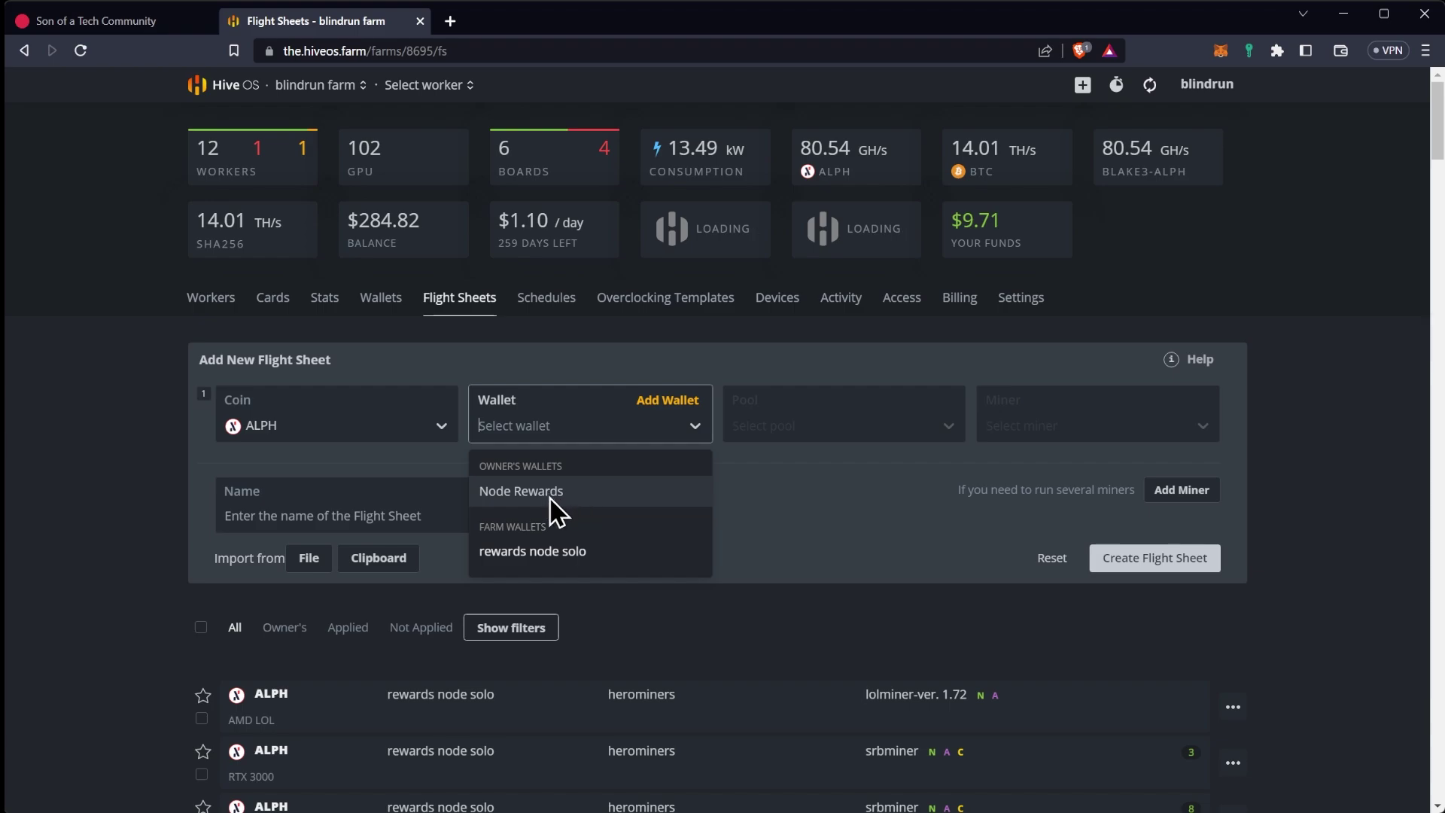
{"action": "left_click", "coordinate": [554, 551]}
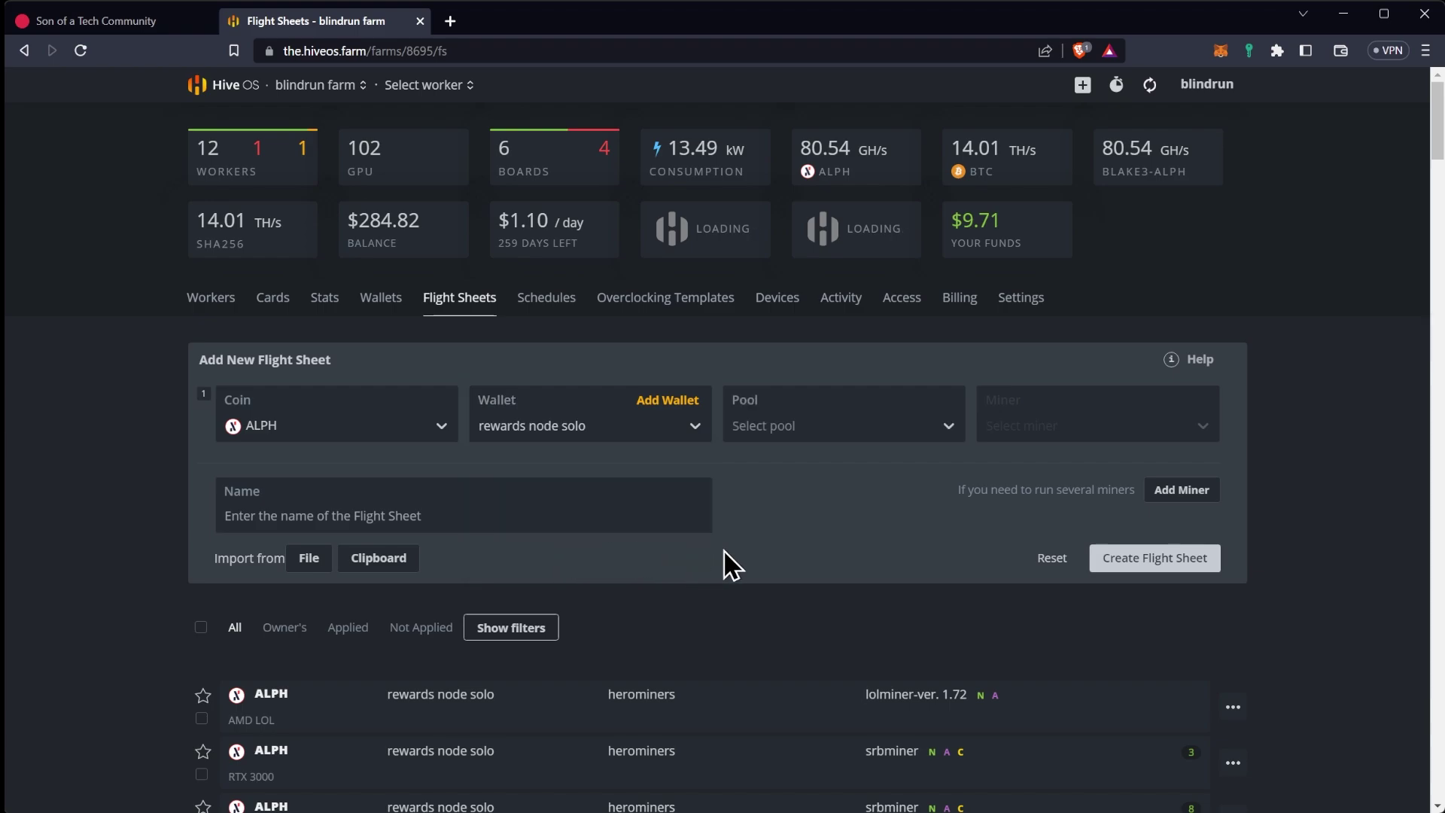
Select the herominers pool with its USA (East) server
{"action": "left_click", "coordinate": [836, 425]}
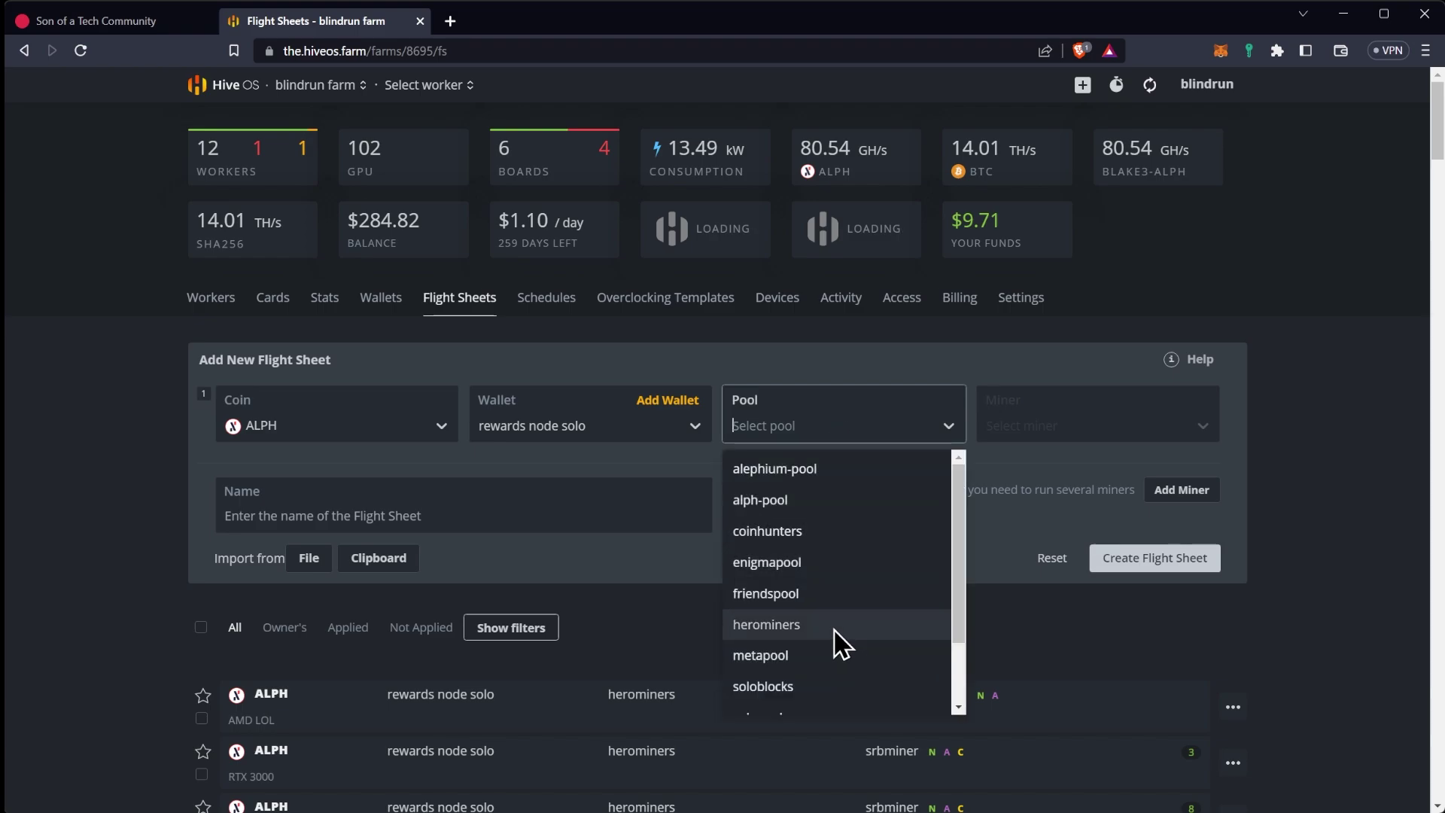
{"action": "scroll", "coordinate": [842, 643], "scroll_direction": "down", "scroll_amount": 2}
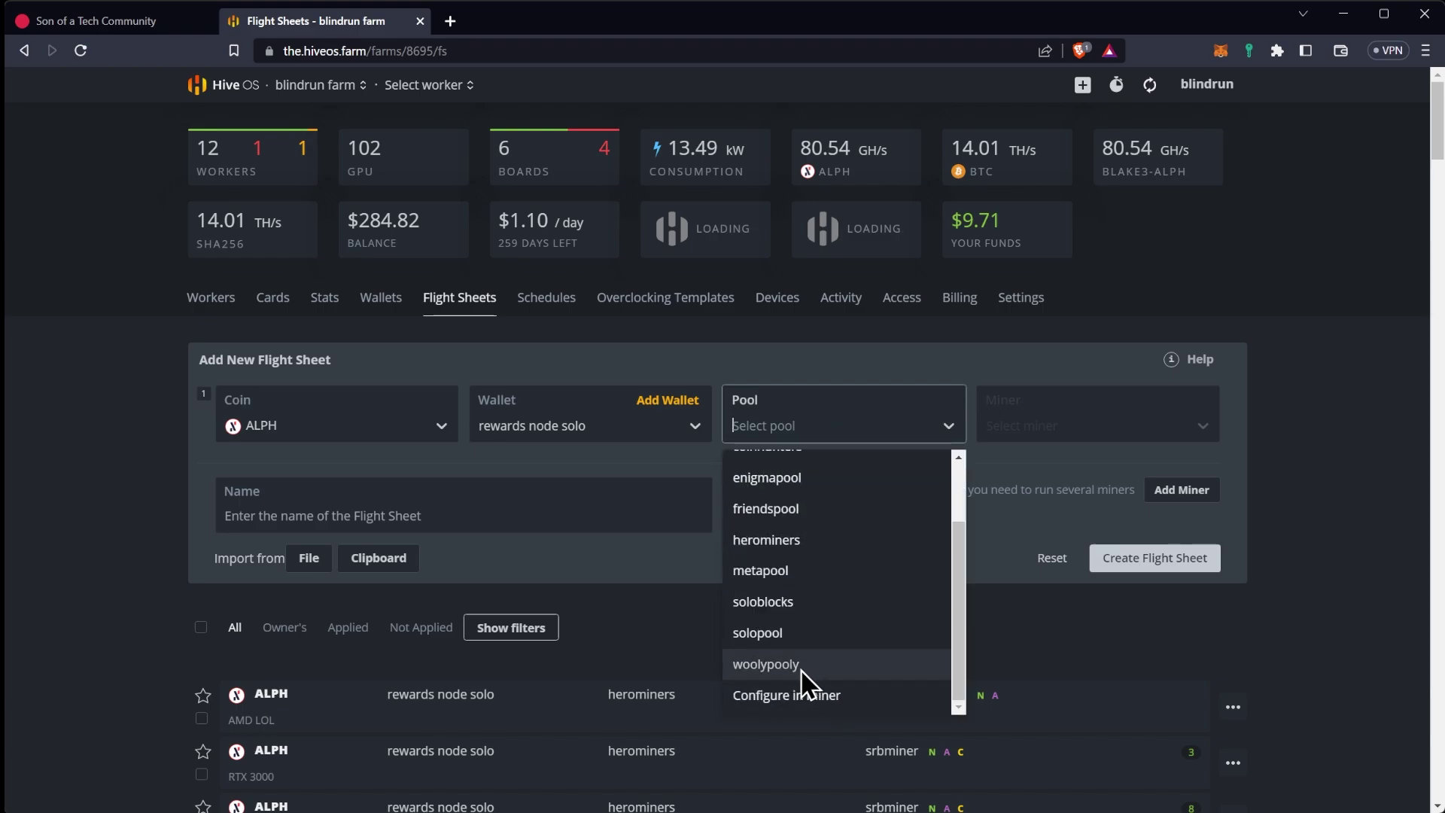
{"action": "left_click", "coordinate": [813, 551]}
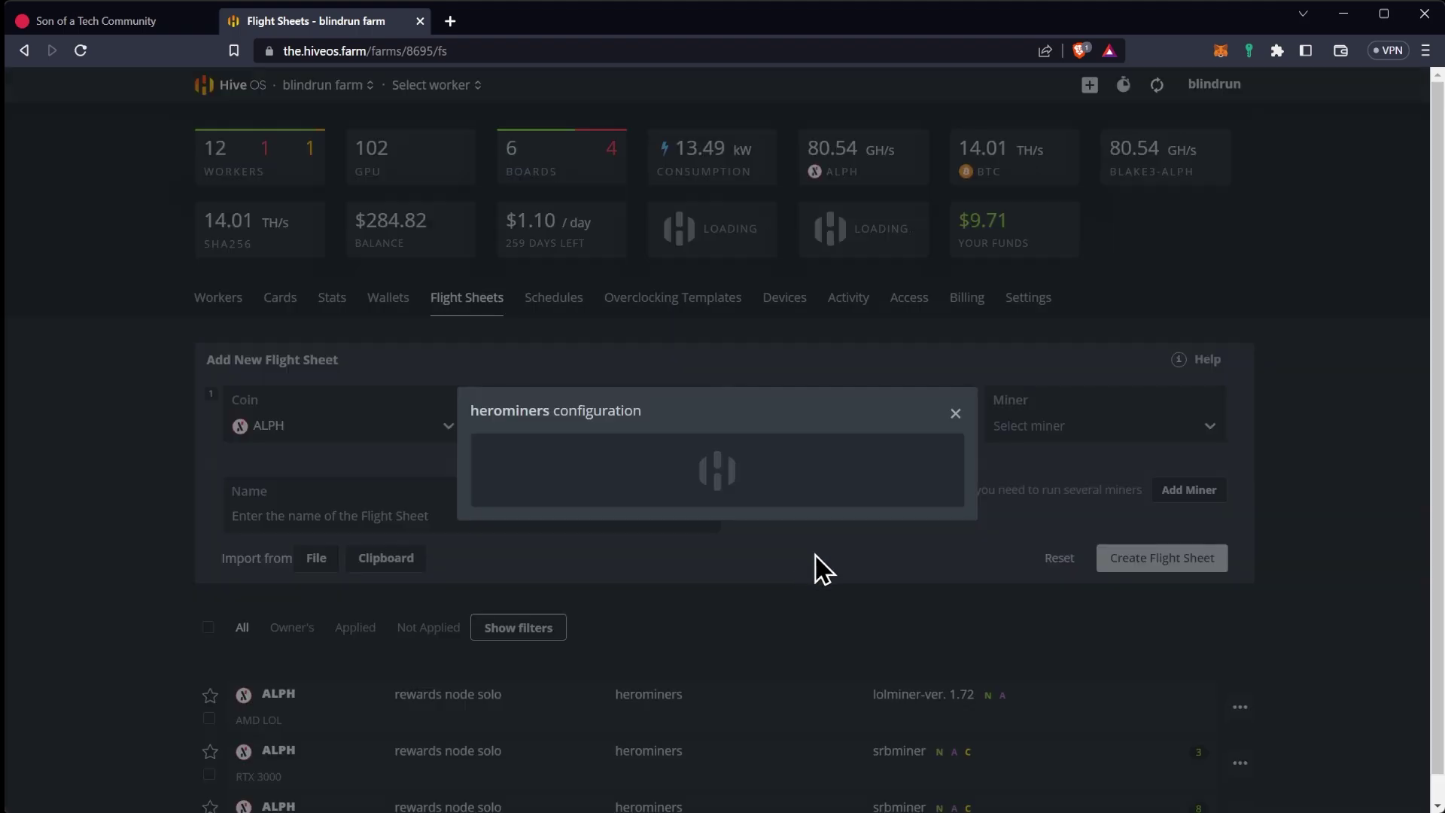
{"action": "left_click", "coordinate": [488, 385]}
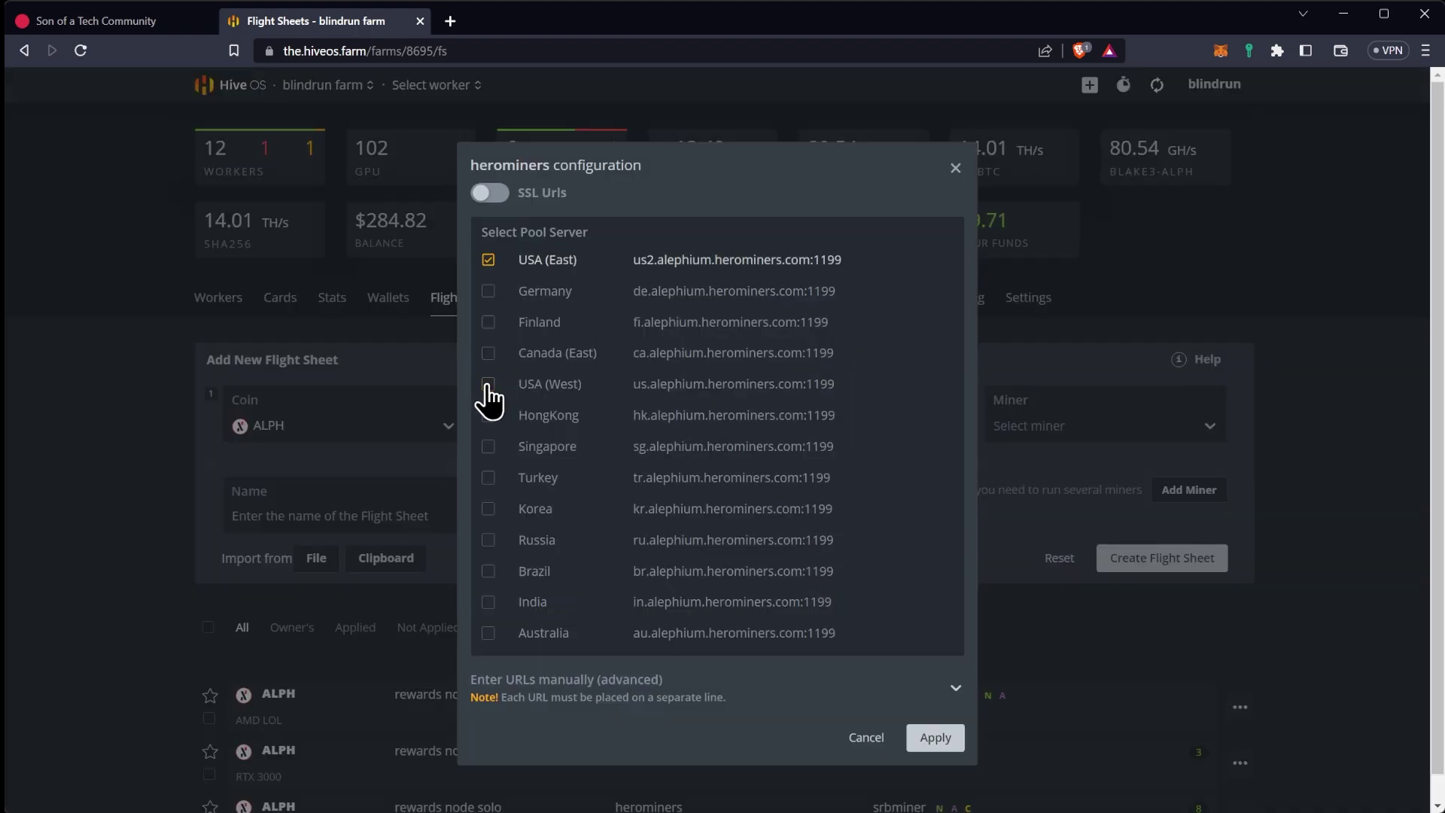
{"action": "left_click", "coordinate": [937, 740]}
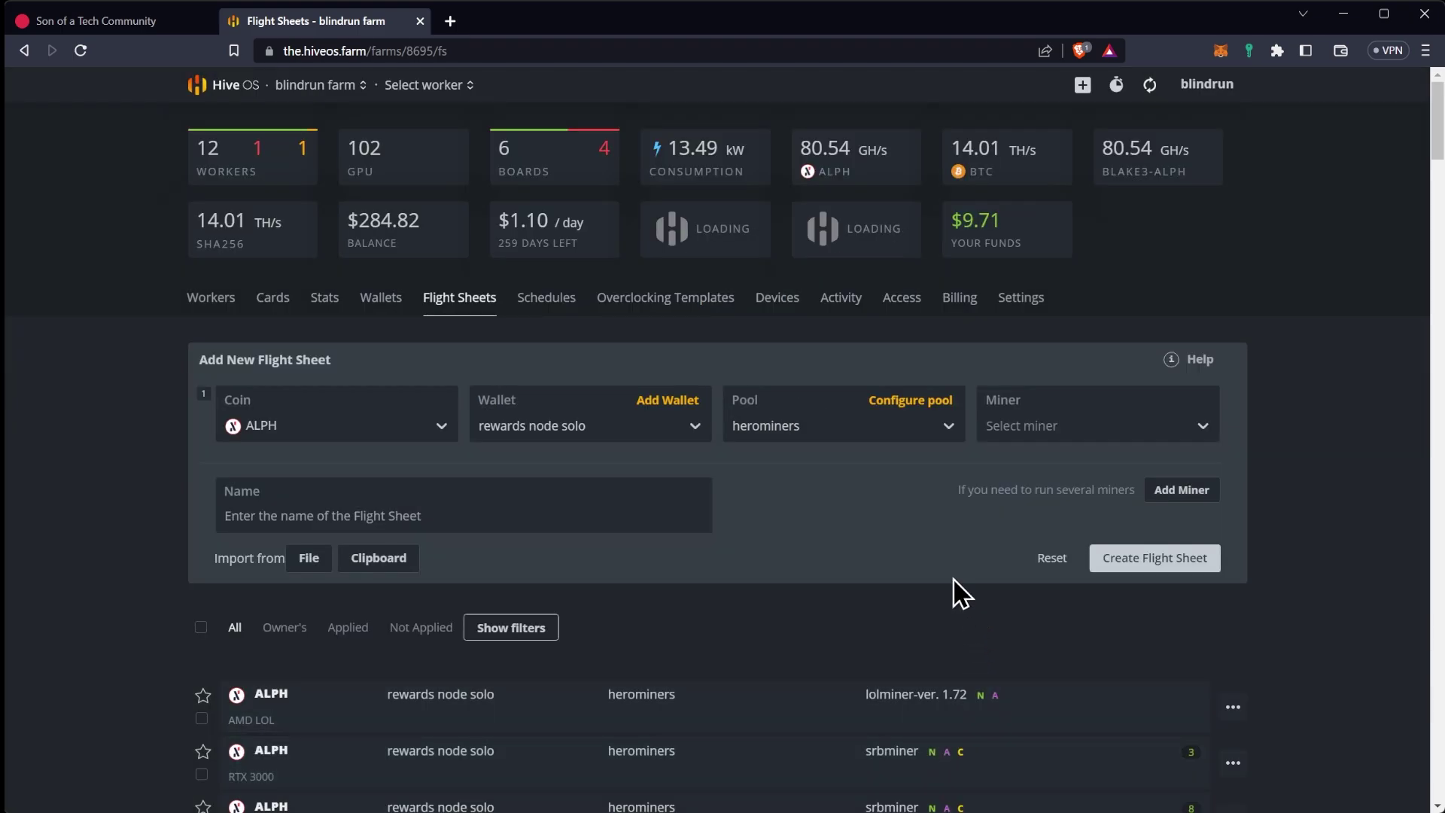
Choose SRBMiner-MULTI as the miner and leave Dual Coin empty
{"action": "left_click", "coordinate": [1074, 427]}
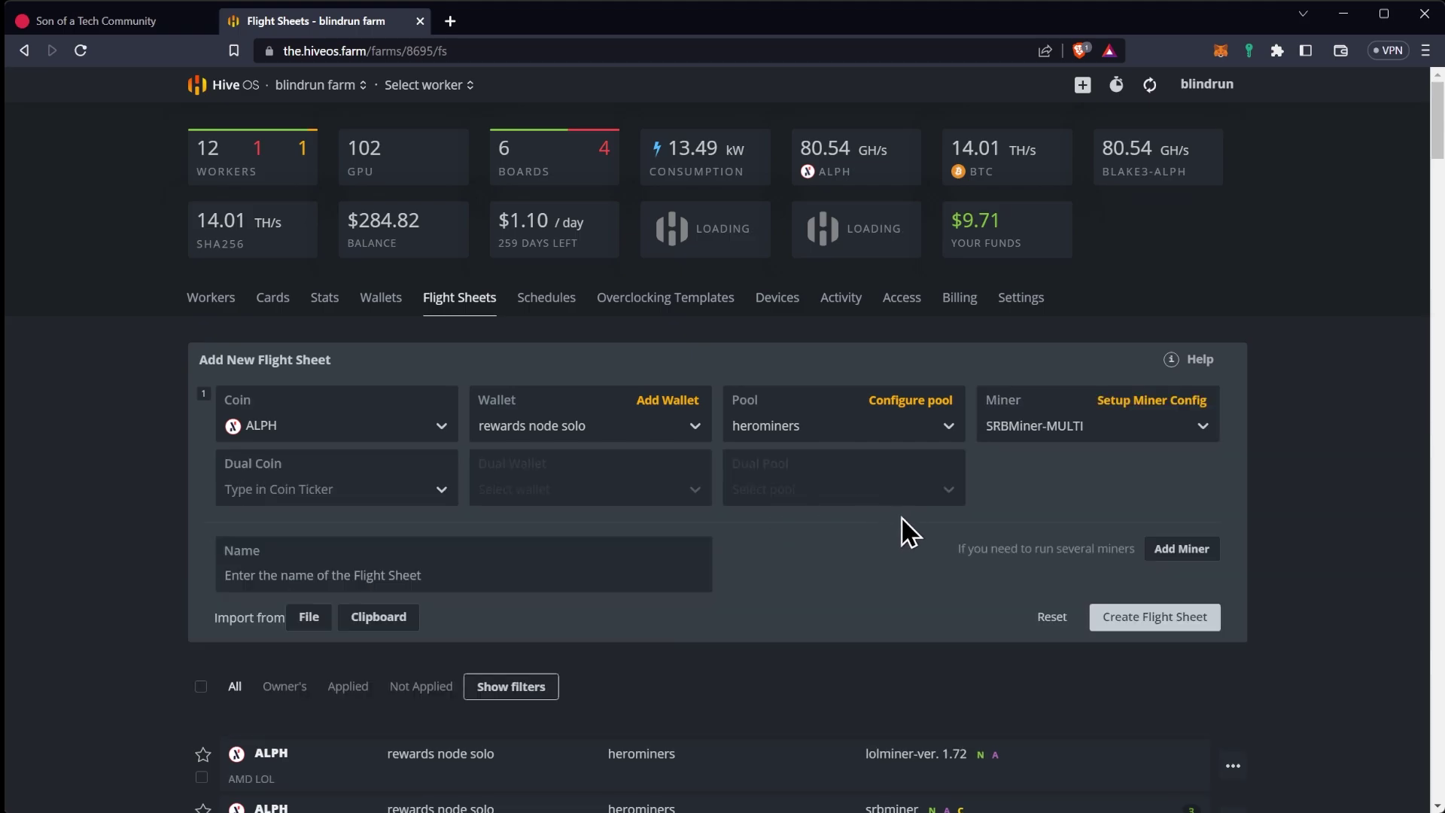
{"action": "left_click", "coordinate": [387, 490]}
{"action": "scroll", "coordinate": [363, 636], "scroll_direction": "down", "scroll_amount": 3}
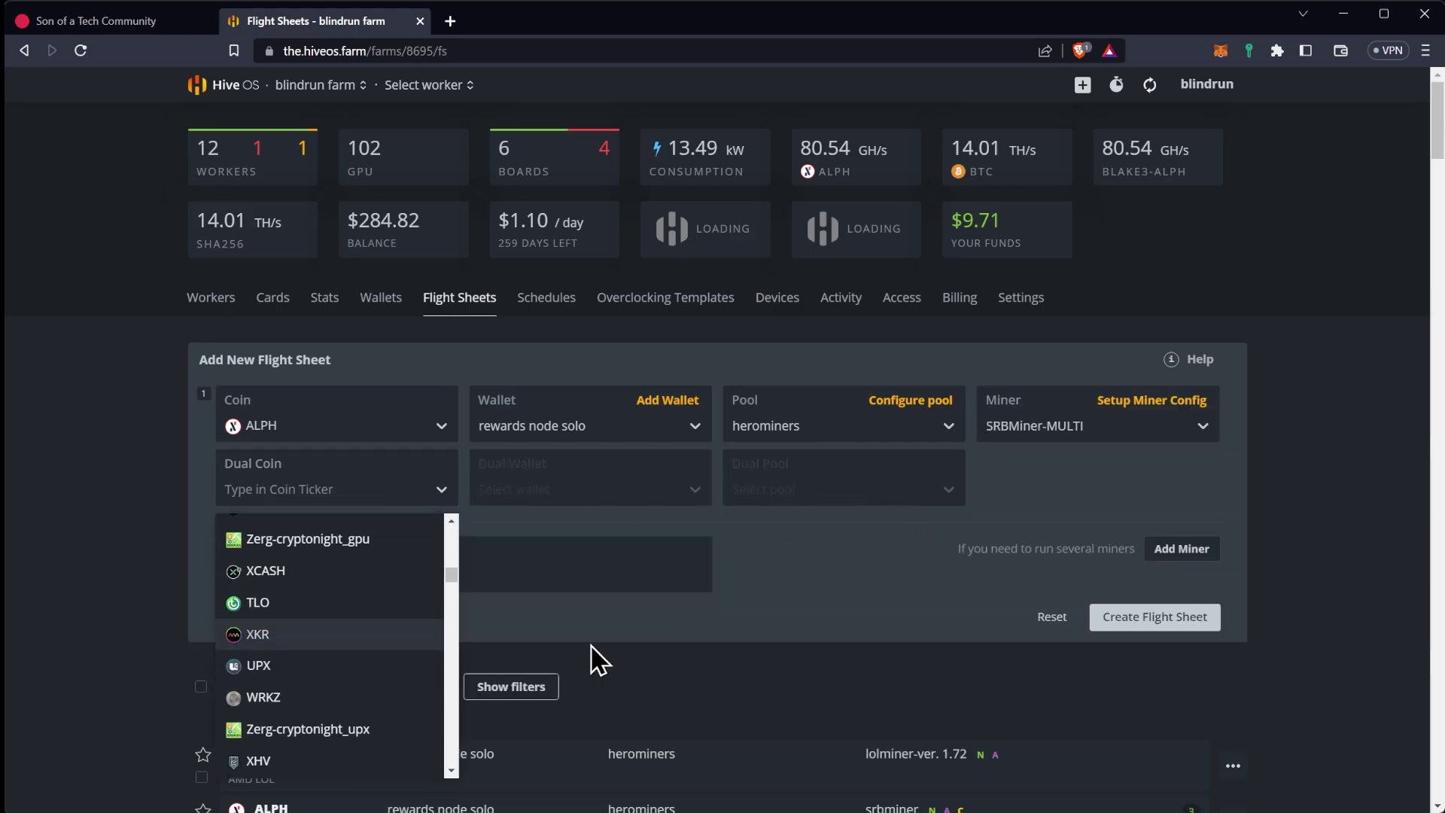
{"action": "scroll", "coordinate": [613, 658], "scroll_direction": "down", "scroll_amount": 2}
{"action": "left_click_drag", "start_coordinate": [452, 397], "coordinate": [456, 595]}
{"action": "left_click", "coordinate": [300, 582]}
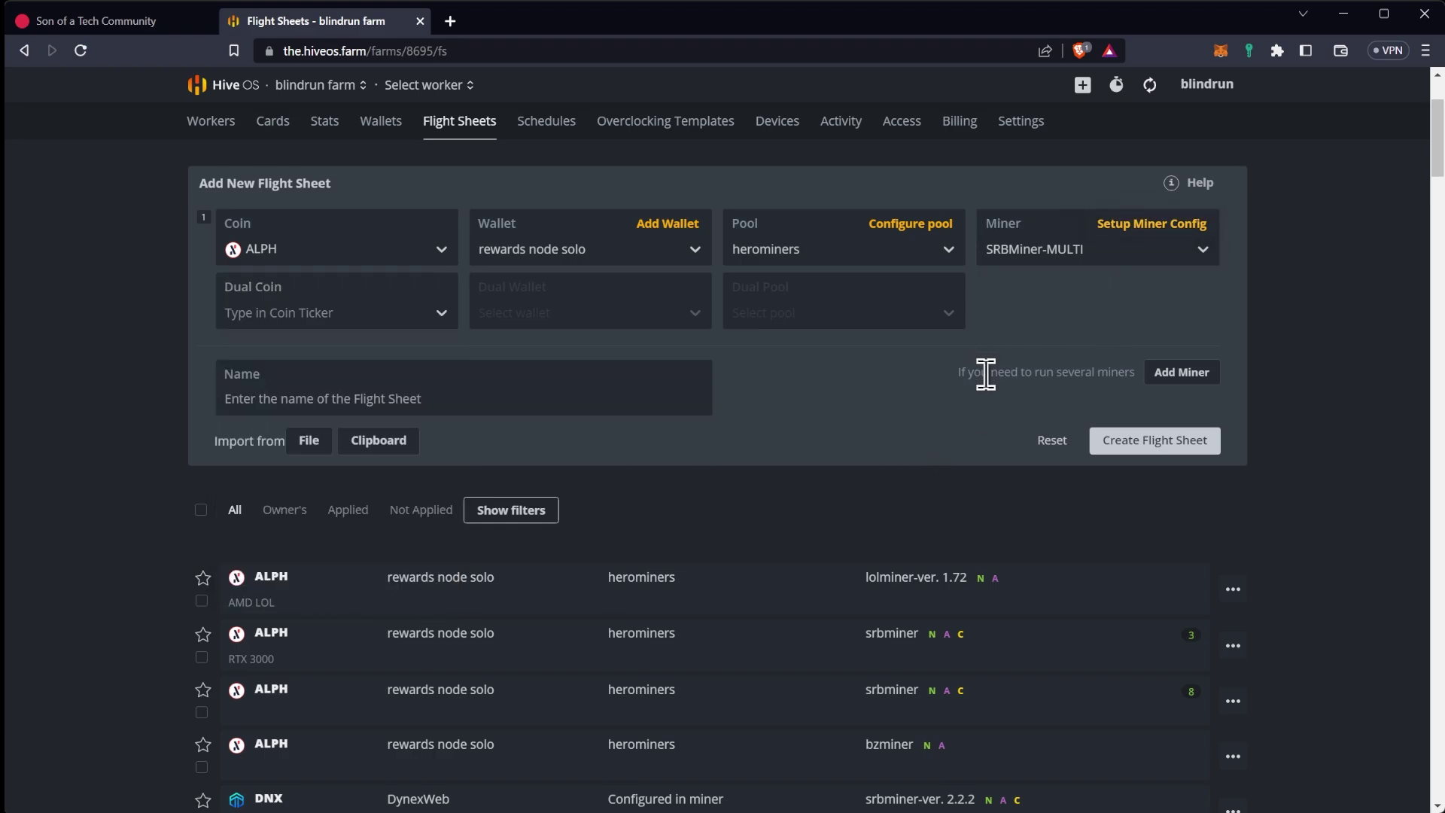
Leave the SRBMiner-MULTI config unchanged and create the ALPH flight sheet
{"action": "left_click", "coordinate": [1150, 447]}
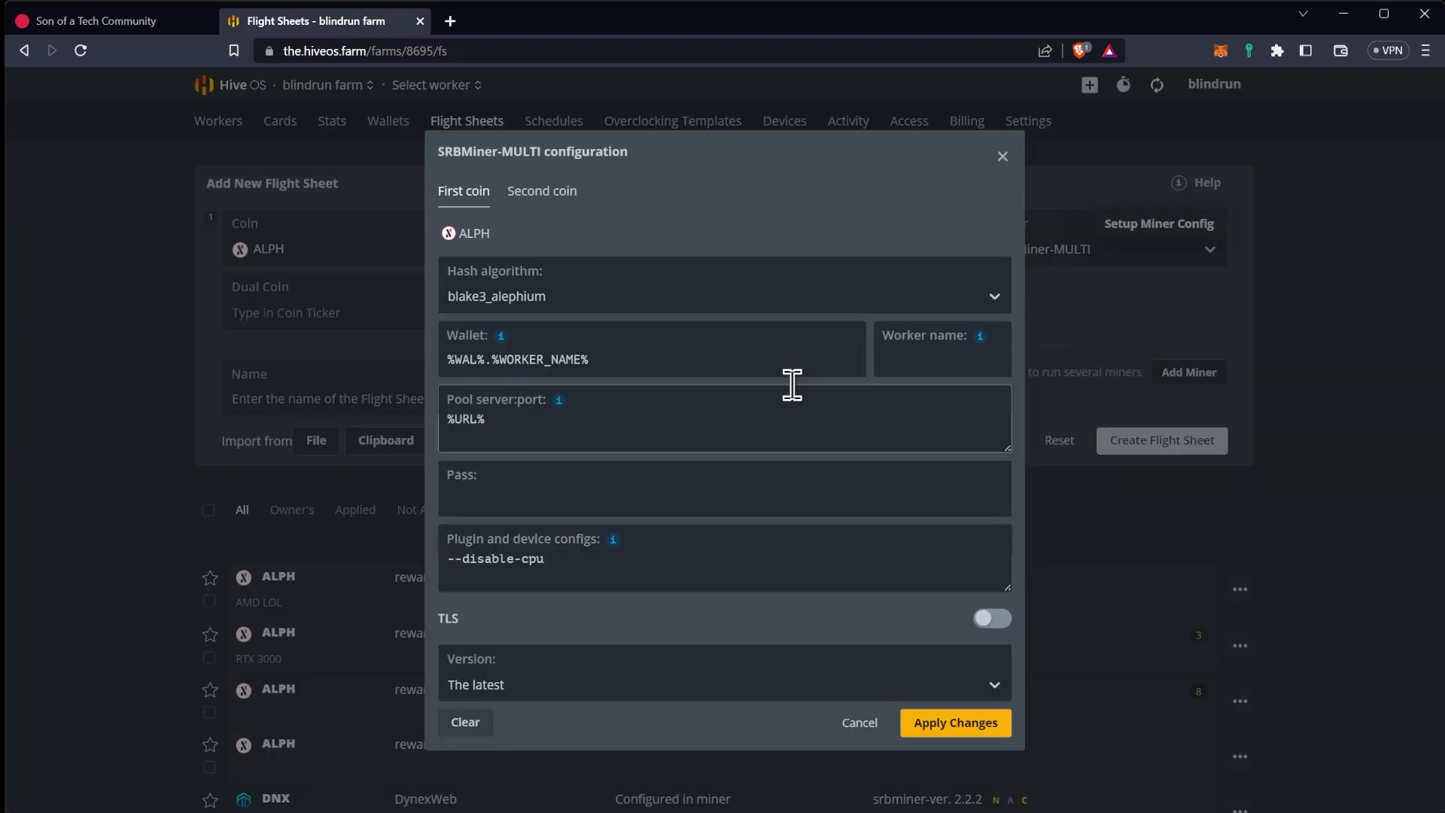
{"action": "left_click", "coordinate": [1003, 156]}
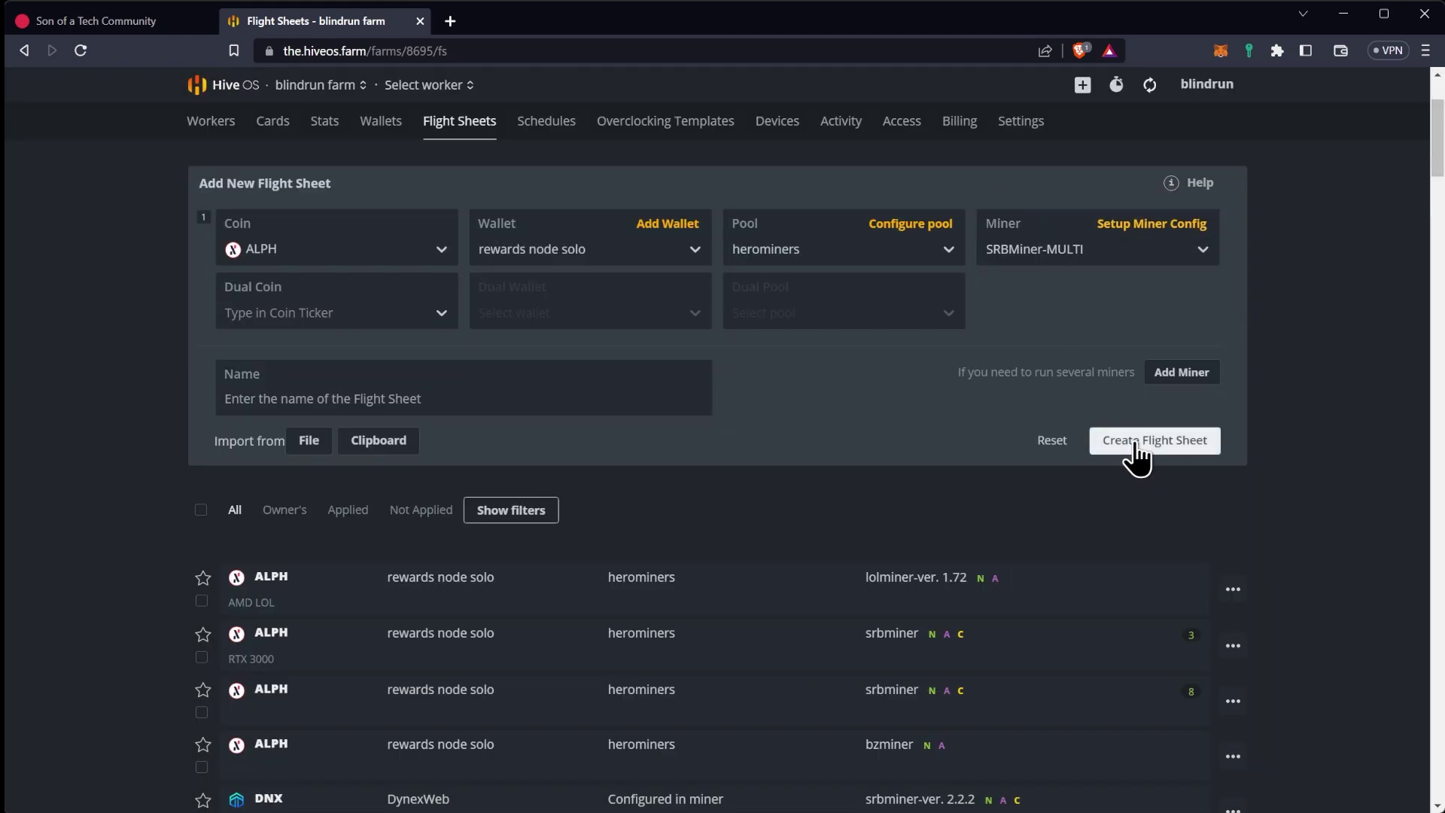
{"action": "left_click", "coordinate": [1137, 446]}
{"action": "scroll", "coordinate": [920, 429], "scroll_direction": "down", "scroll_amount": 5}
{"action": "scroll", "coordinate": [914, 418], "scroll_direction": "up", "scroll_amount": 4}
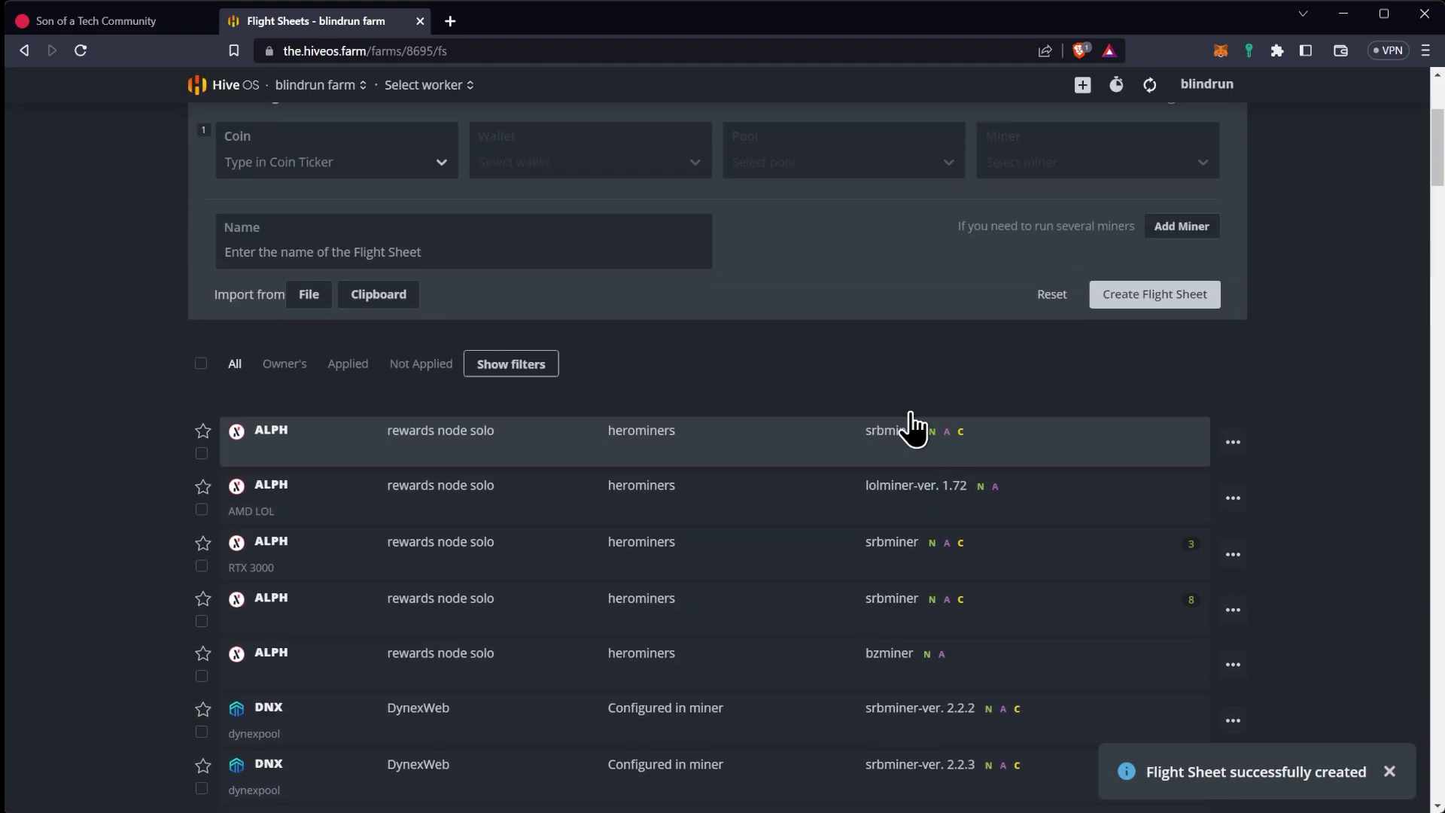
{"action": "scroll", "coordinate": [536, 377], "scroll_direction": "up", "scroll_amount": 3}
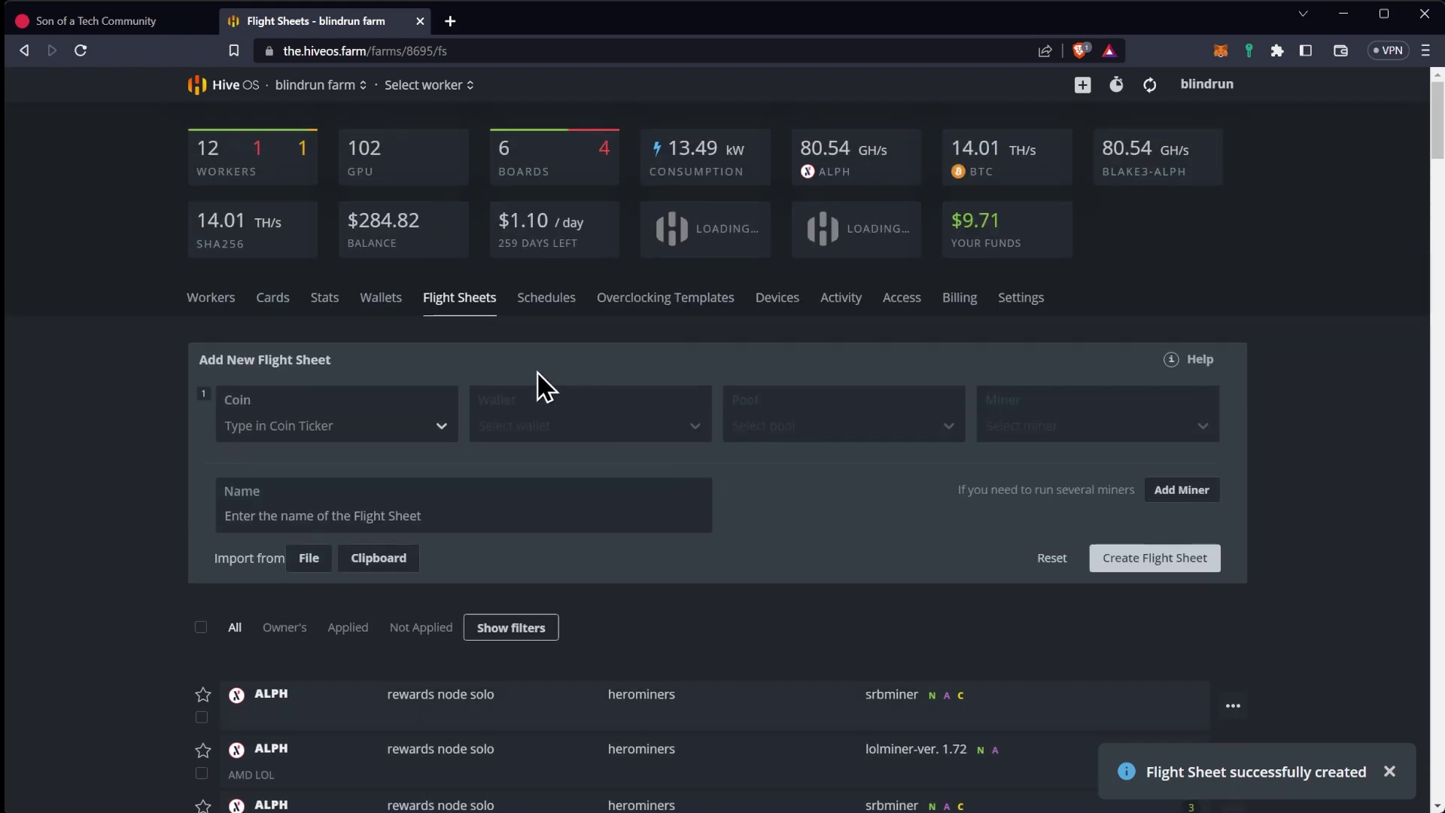
On the Workers list, browse ALPH flight sheets for Soat-1660S without applying any, then deselect it
{"action": "left_click", "coordinate": [205, 302]}
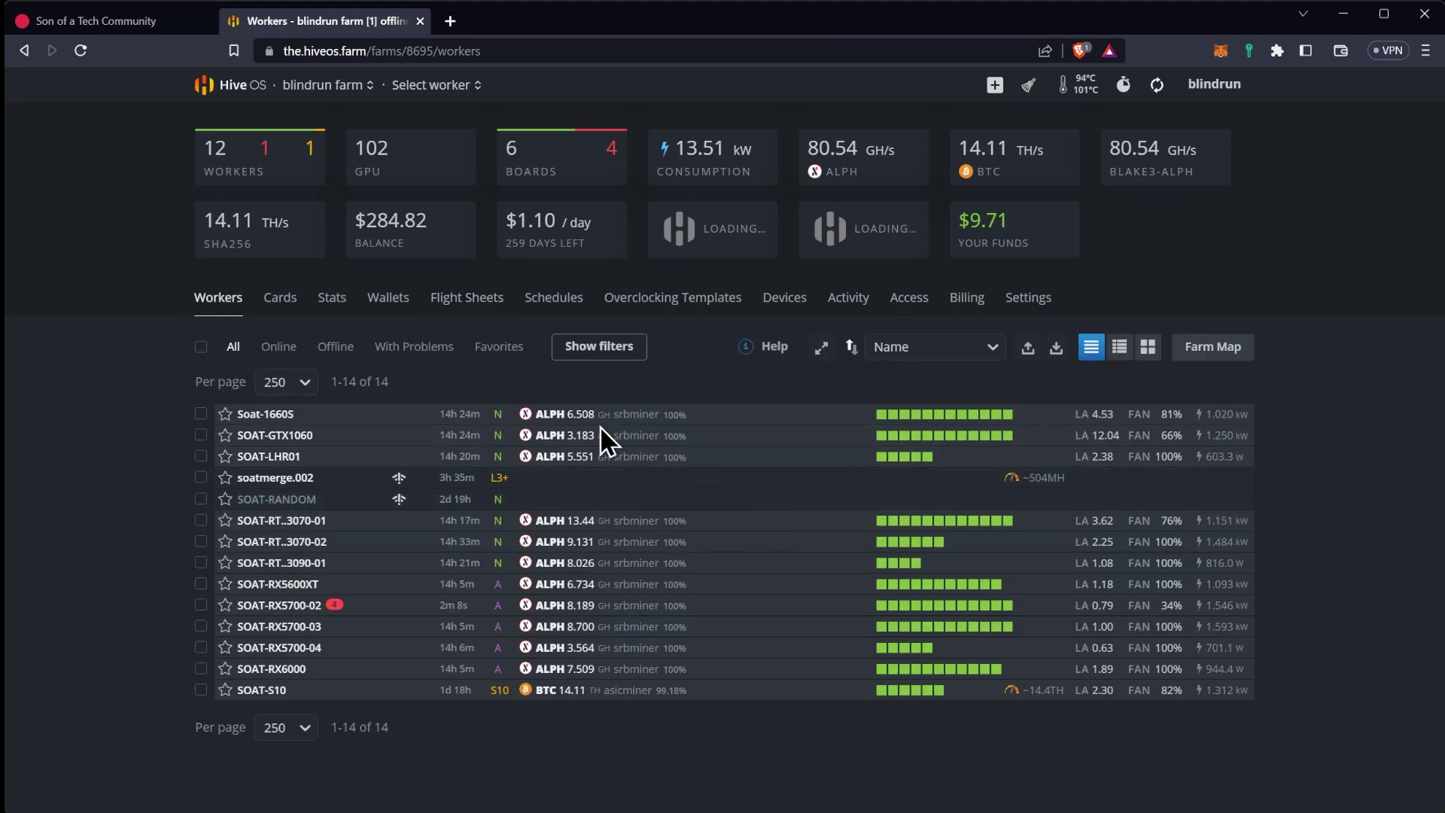
{"action": "left_click", "coordinate": [200, 415]}
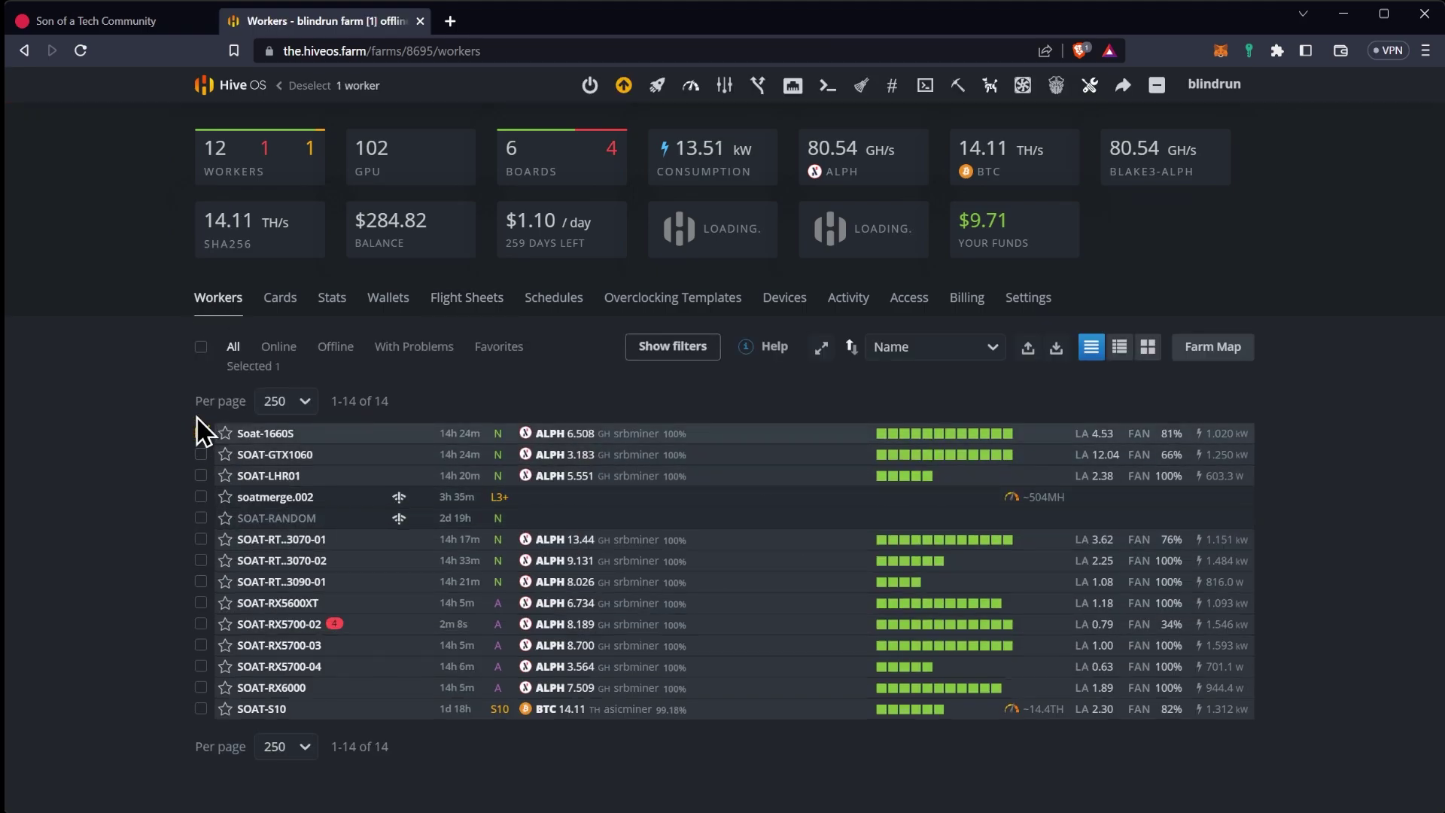
{"action": "left_click", "coordinate": [659, 87]}
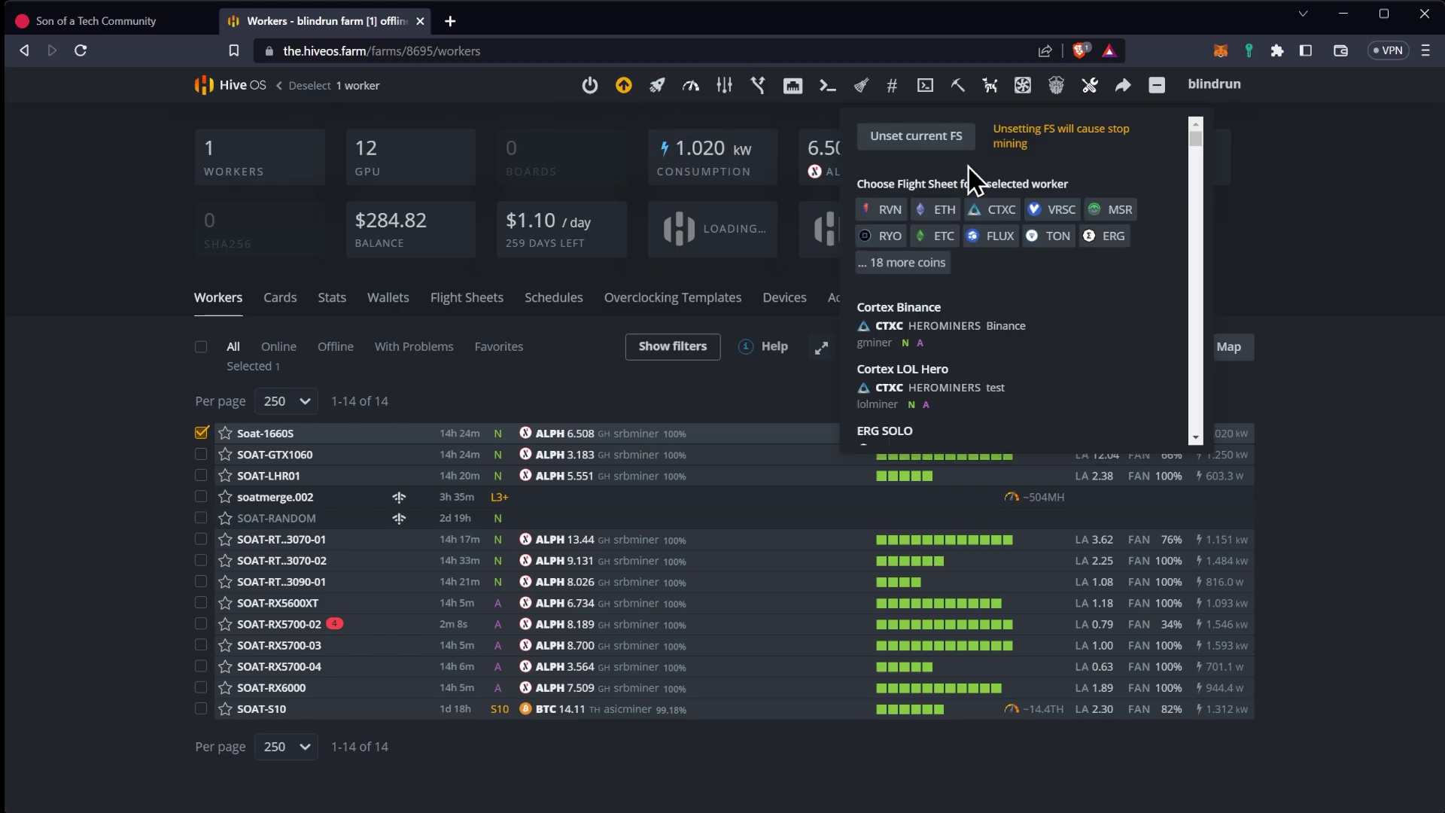
{"action": "left_click", "coordinate": [913, 264]}
{"action": "left_click", "coordinate": [896, 340]}
{"action": "scroll", "coordinate": [991, 281], "scroll_direction": "down", "scroll_amount": 3}
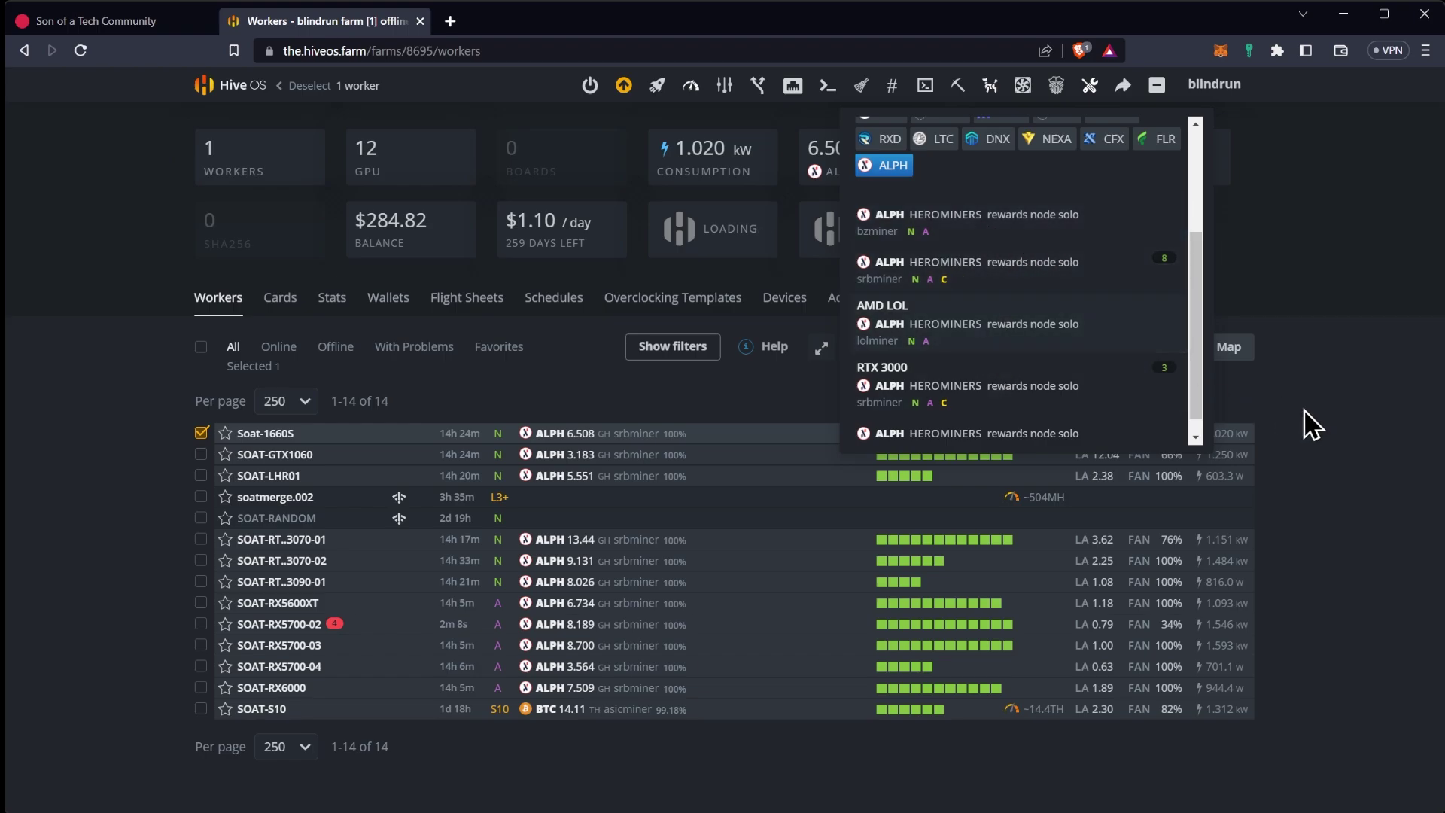
{"action": "left_click", "coordinate": [1336, 420]}
{"action": "left_click", "coordinate": [200, 430]}
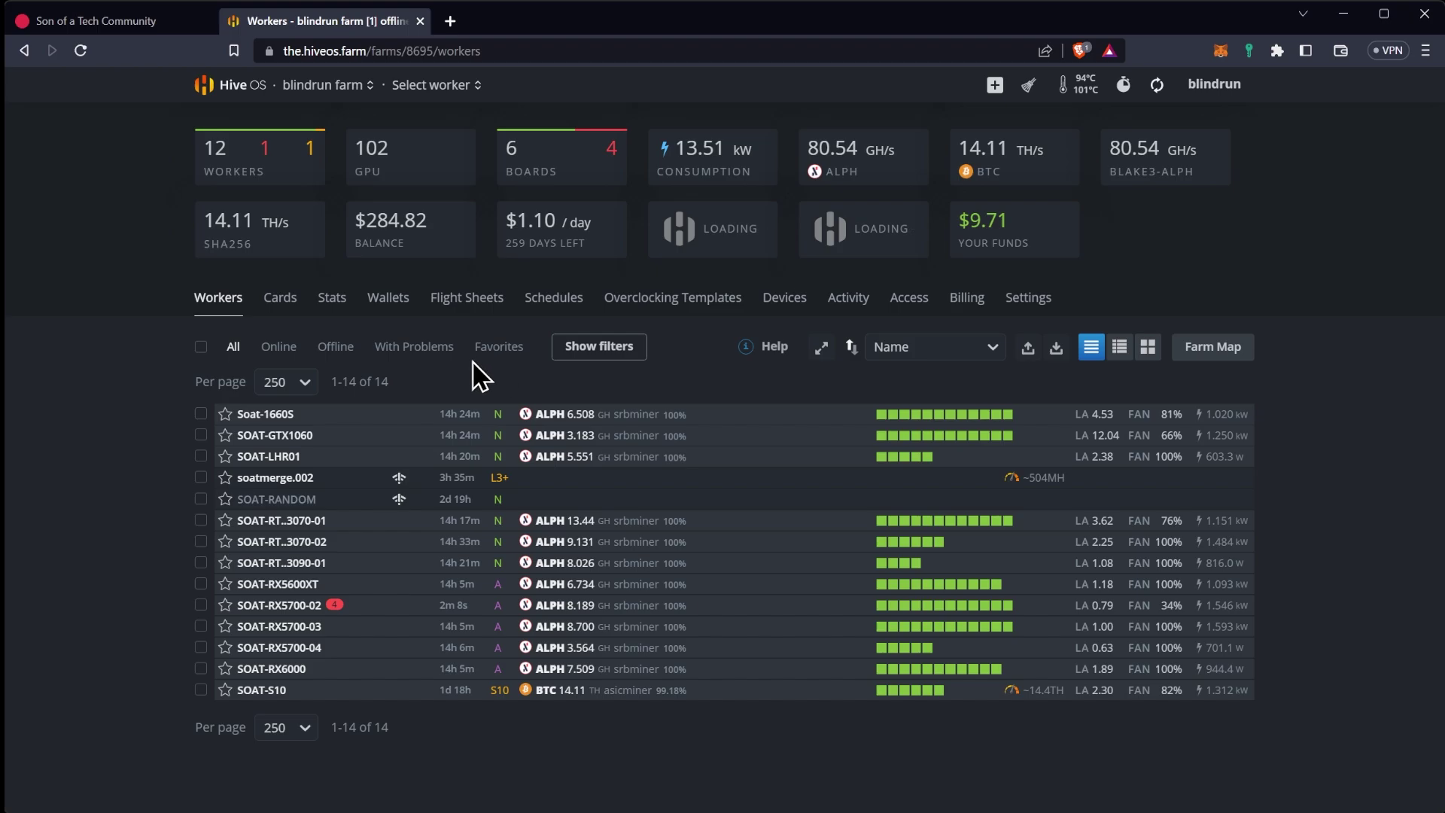
Inspect SOAT-RTX3070-01's flight sheet: ALPH via herominers with SRBMiner, hashing 13.44 GH
{"action": "left_click", "coordinate": [283, 520]}
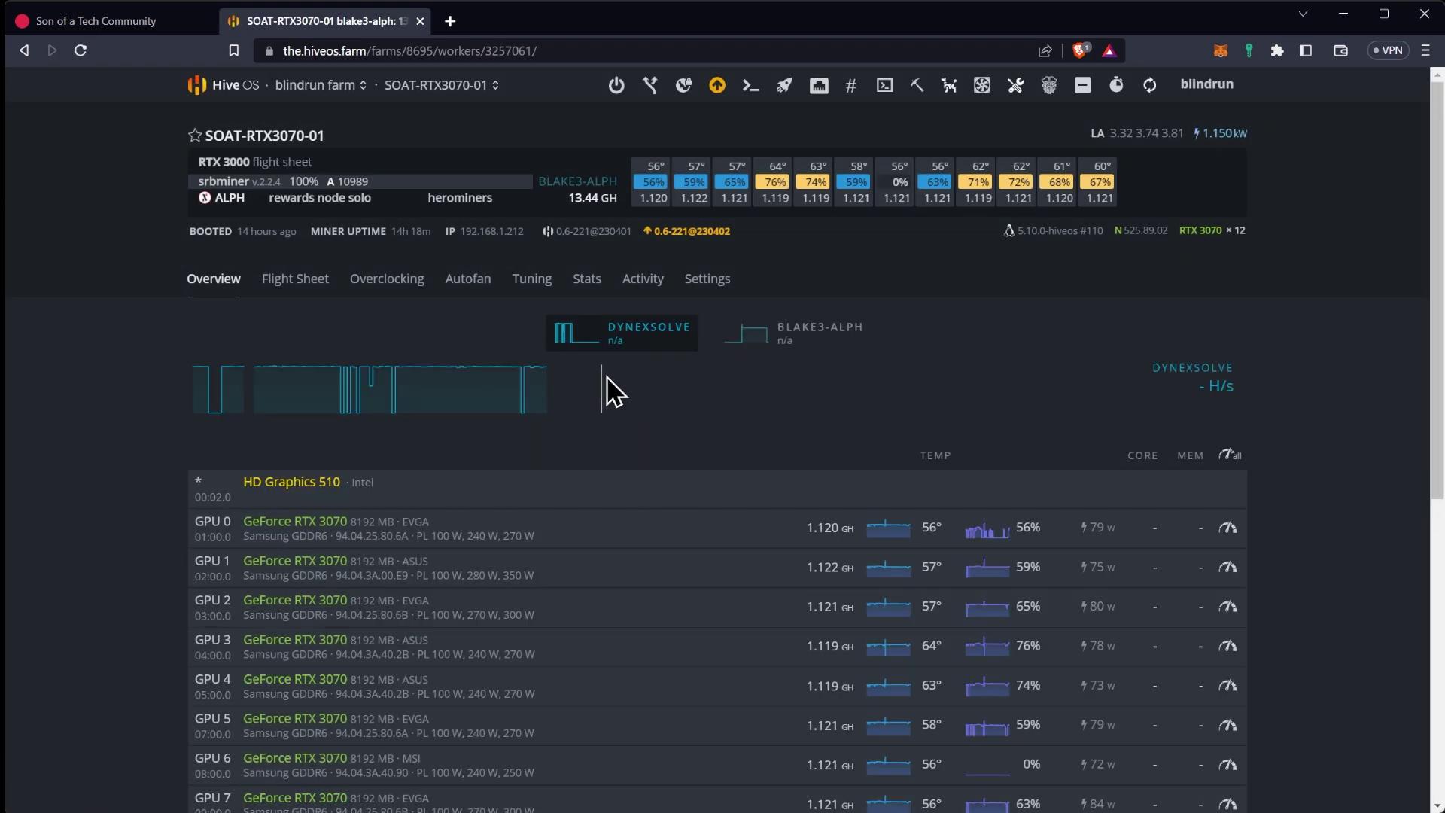
{"action": "left_click", "coordinate": [299, 290]}
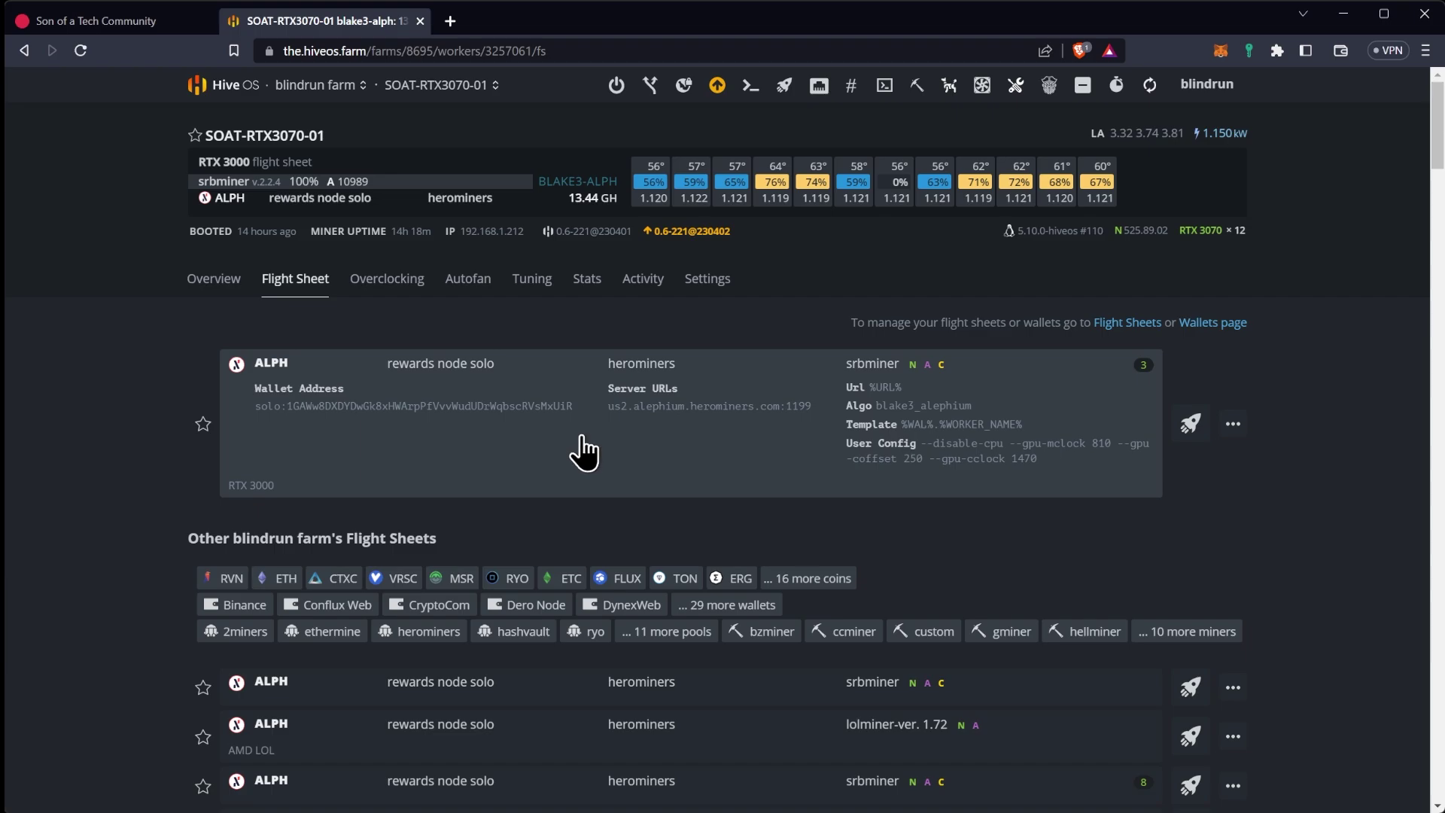
Open SOAT-RX5700-03 in the blindrun farm and check its overclocking for blake3-alph
{"action": "left_click", "coordinate": [211, 85]}
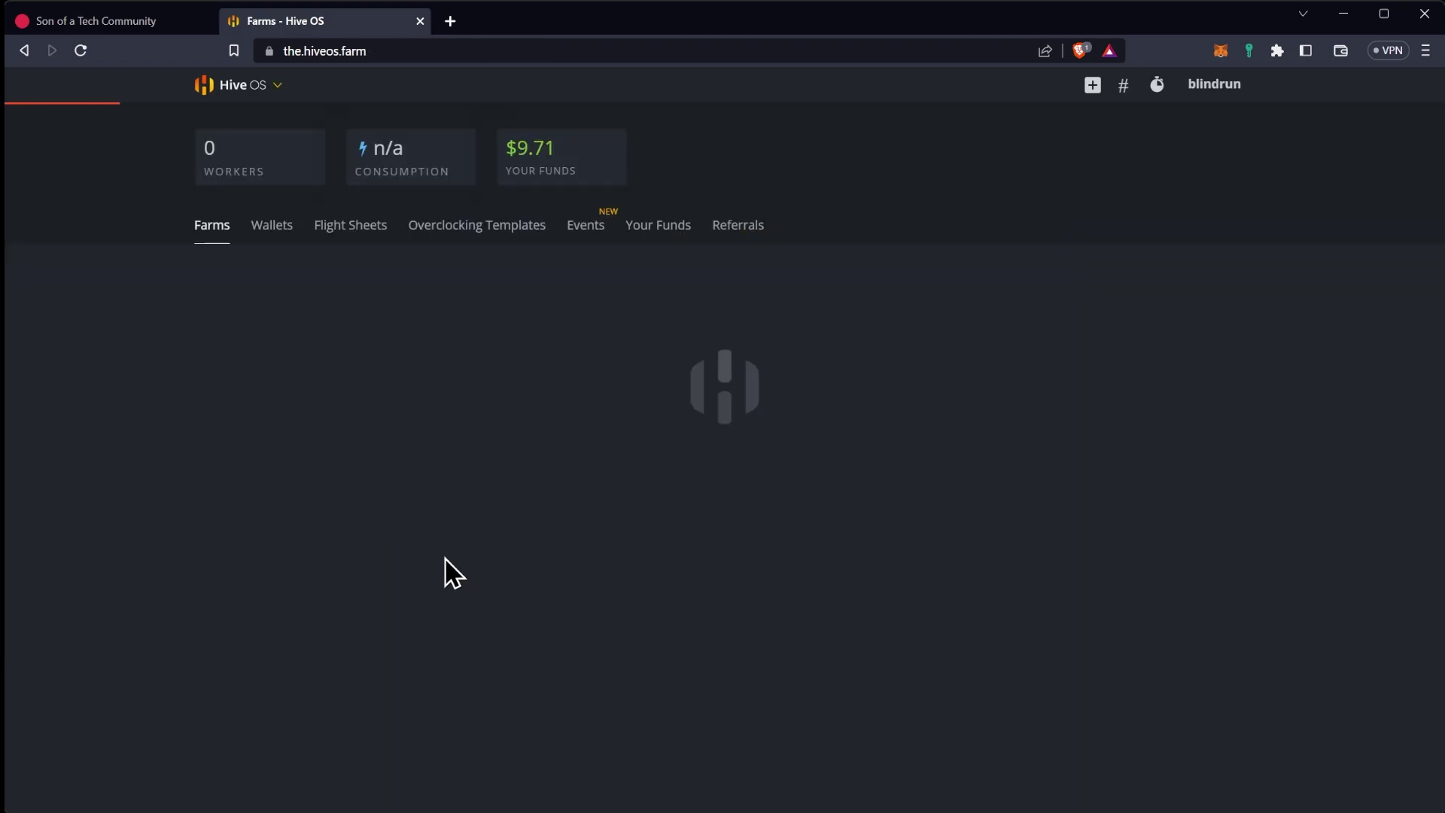
{"action": "left_click", "coordinate": [414, 552]}
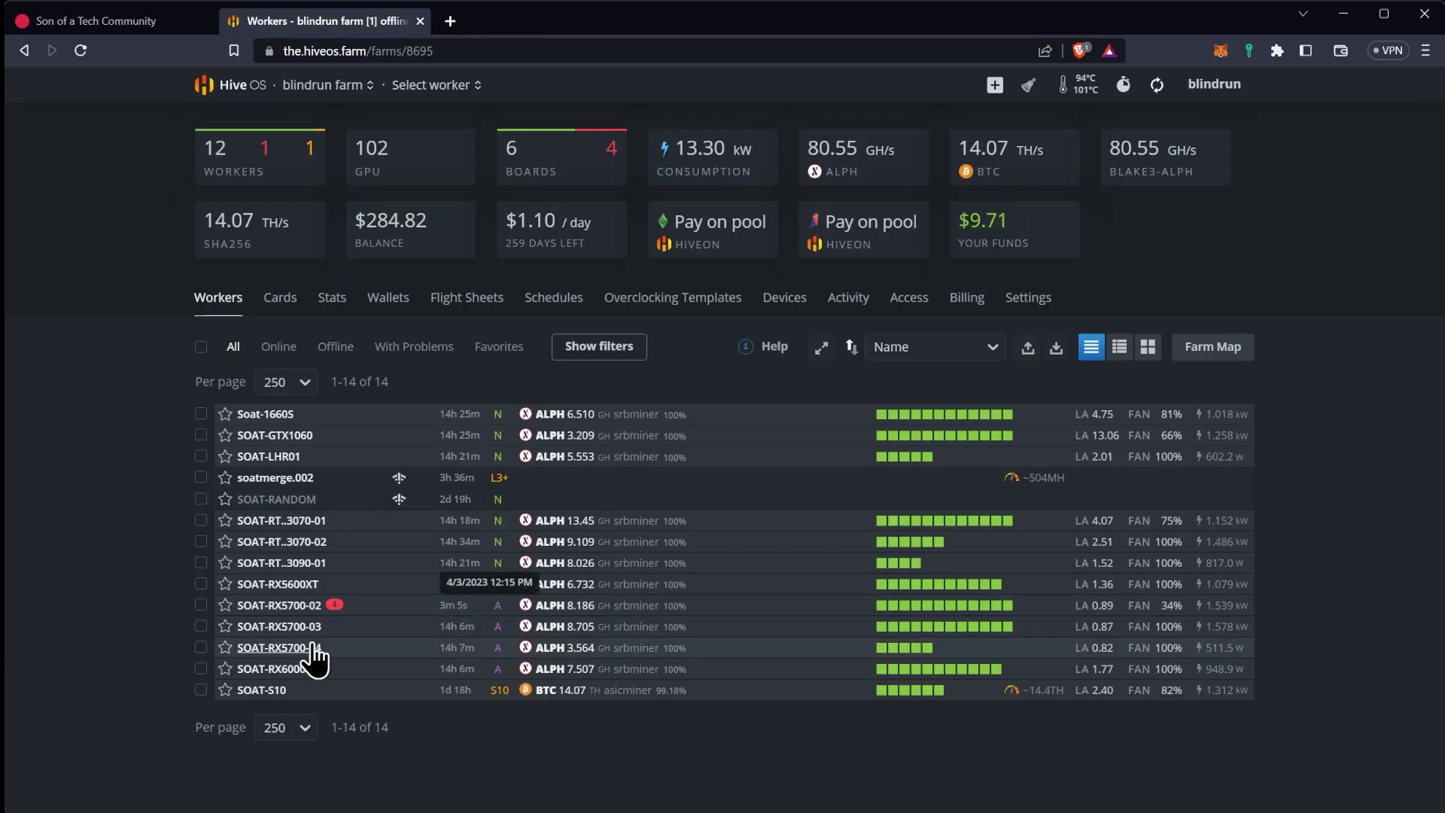
{"action": "left_click", "coordinate": [285, 627]}
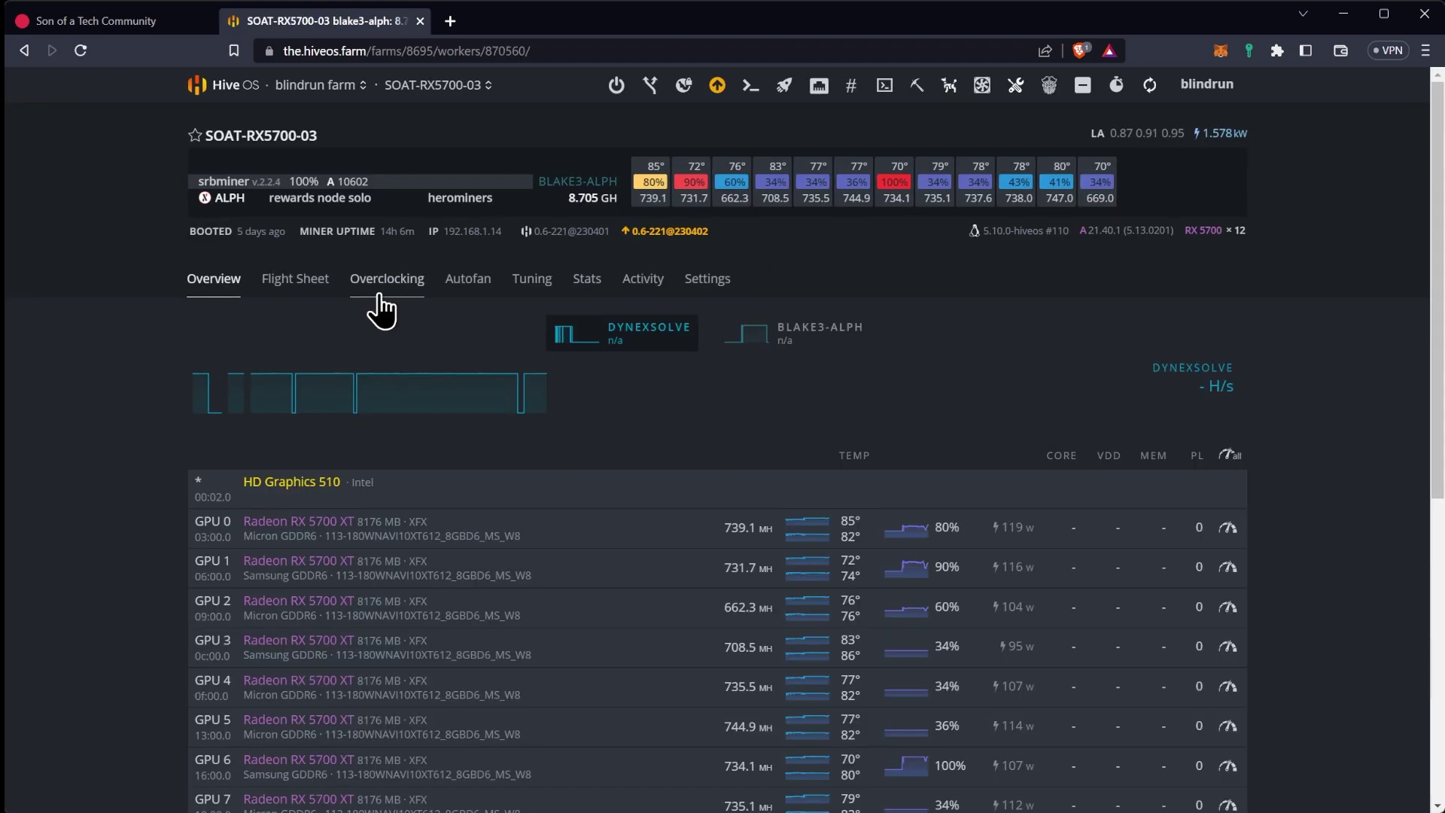
{"action": "left_click", "coordinate": [382, 295]}
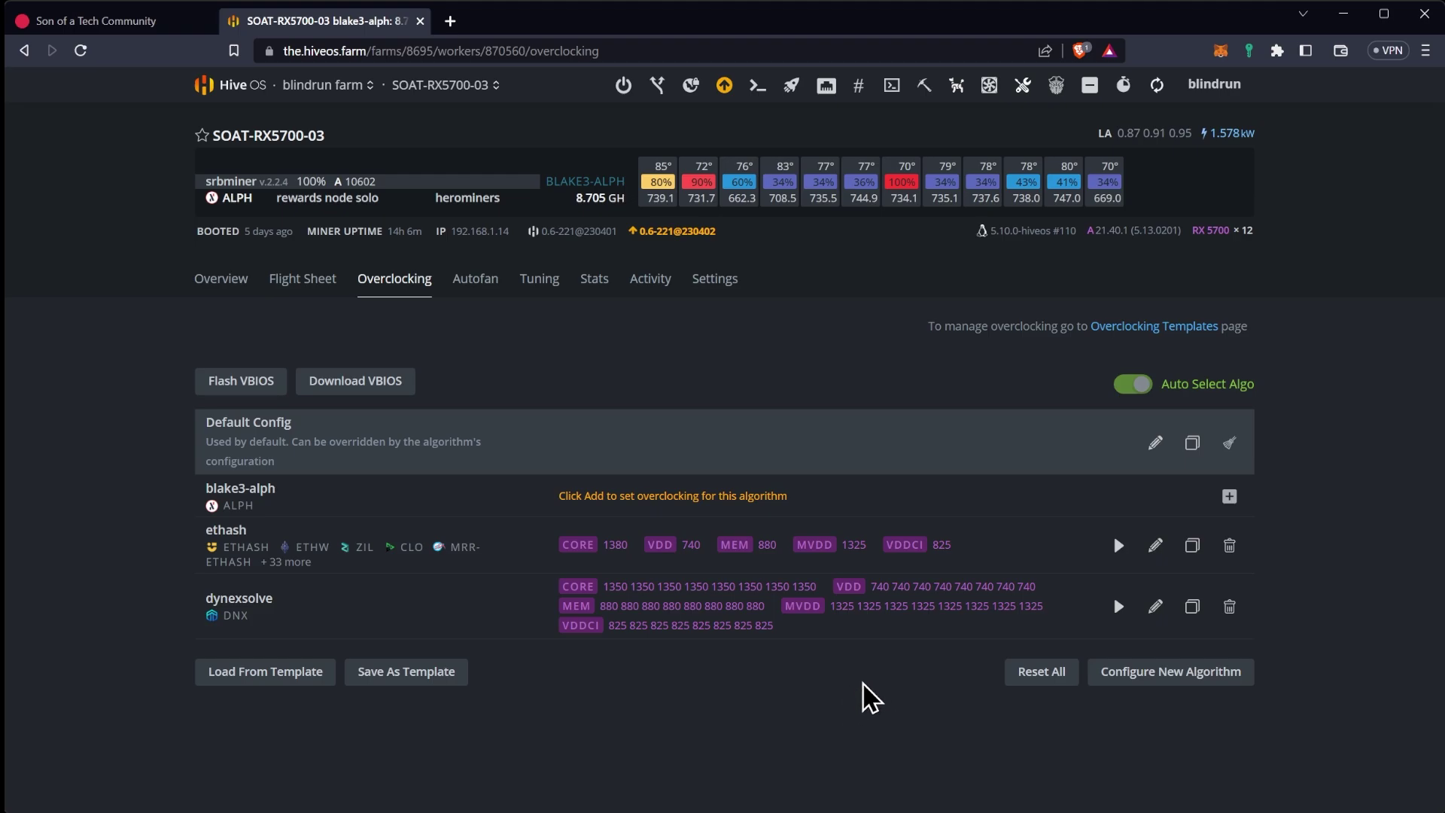
Inspect GPU 0's overclock settings from the rig overview and close them unchanged
{"action": "left_click", "coordinate": [221, 280]}
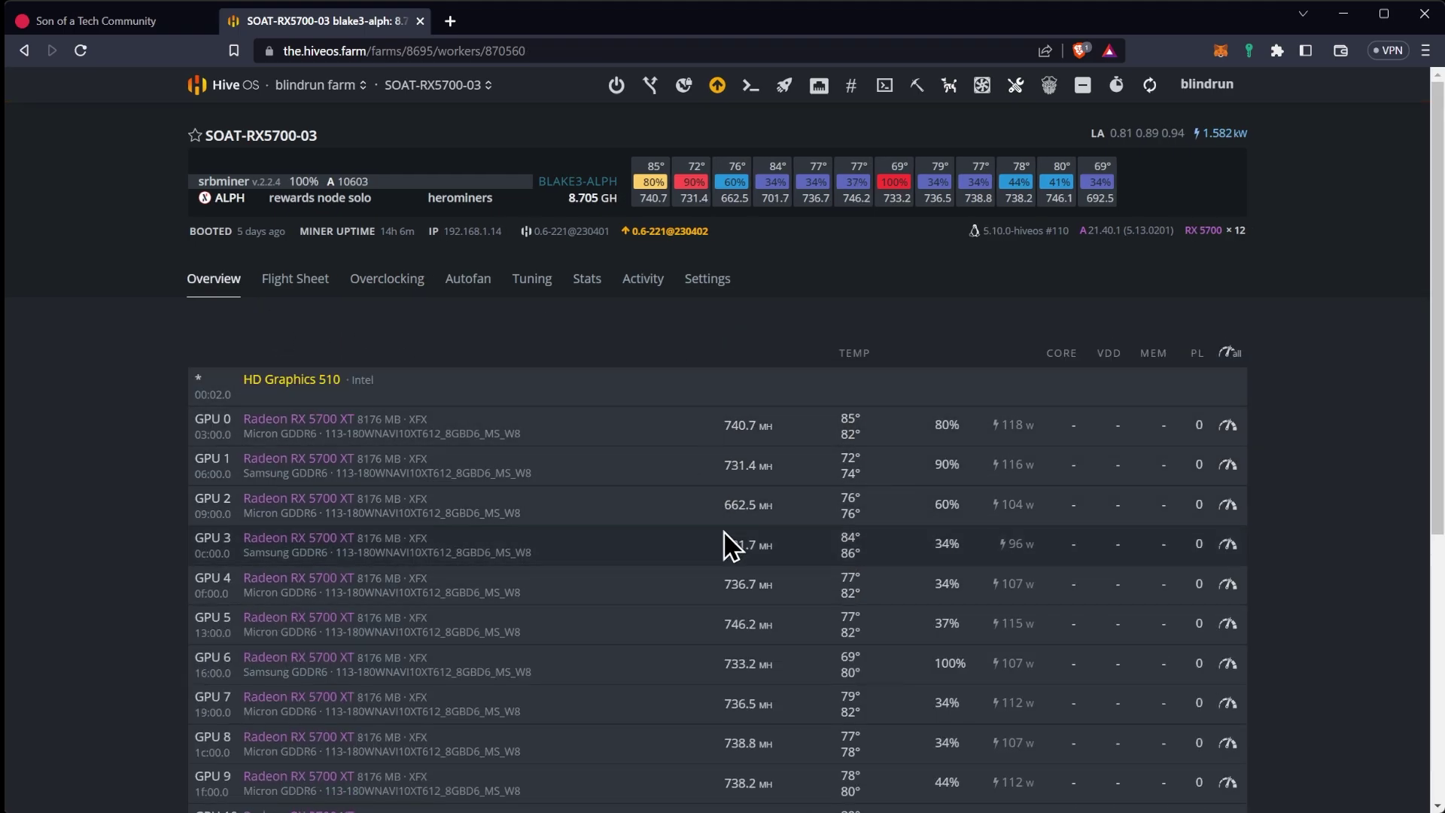
{"action": "left_click", "coordinate": [1228, 427]}
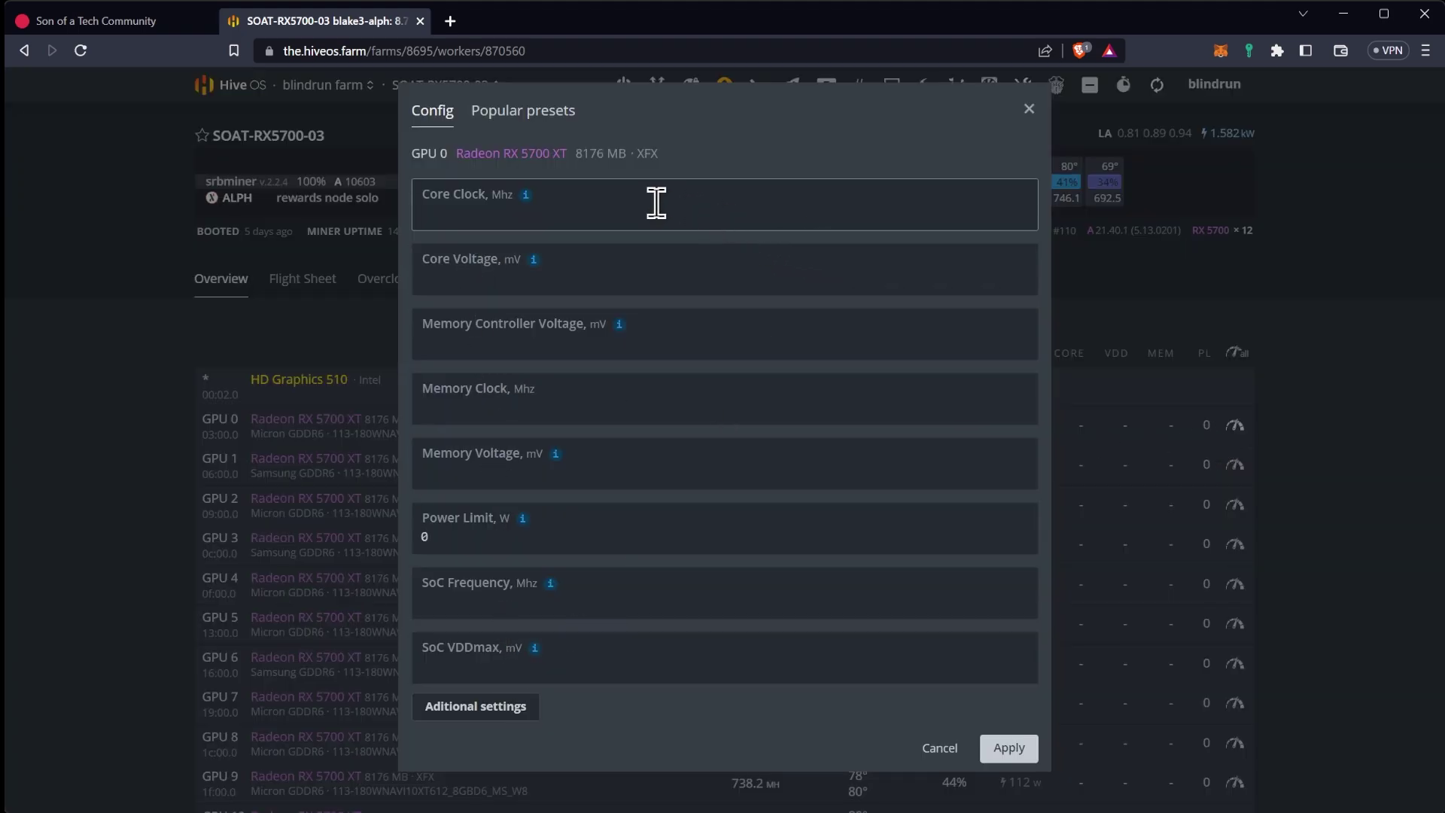
{"action": "left_click", "coordinate": [1028, 109]}
Open SOAT-RX5700-04 from the blindrun farm: five RX 5700 XT cards at 1350 core, 880 memory
{"action": "left_click", "coordinate": [226, 89]}
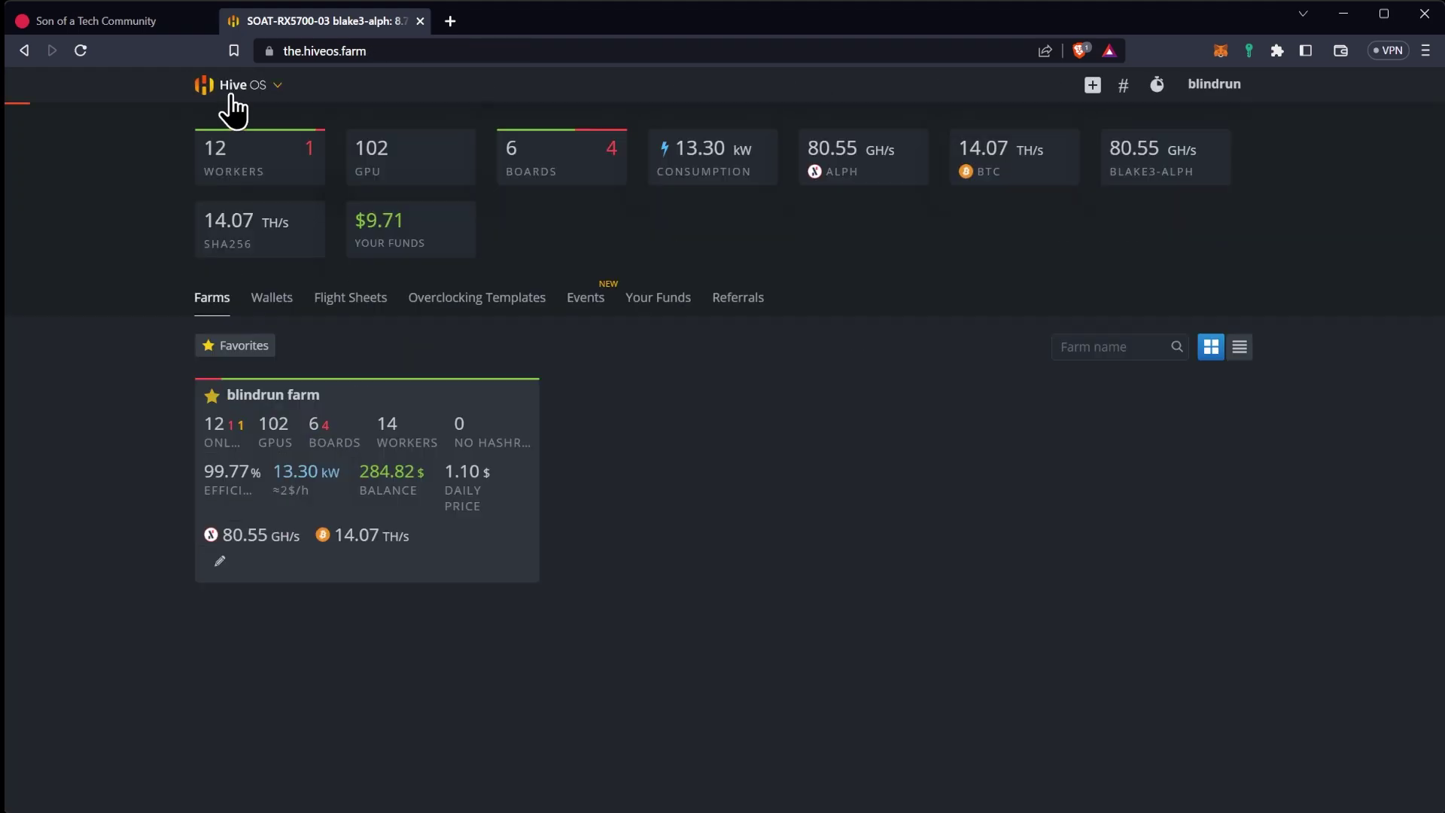
{"action": "left_click", "coordinate": [382, 518]}
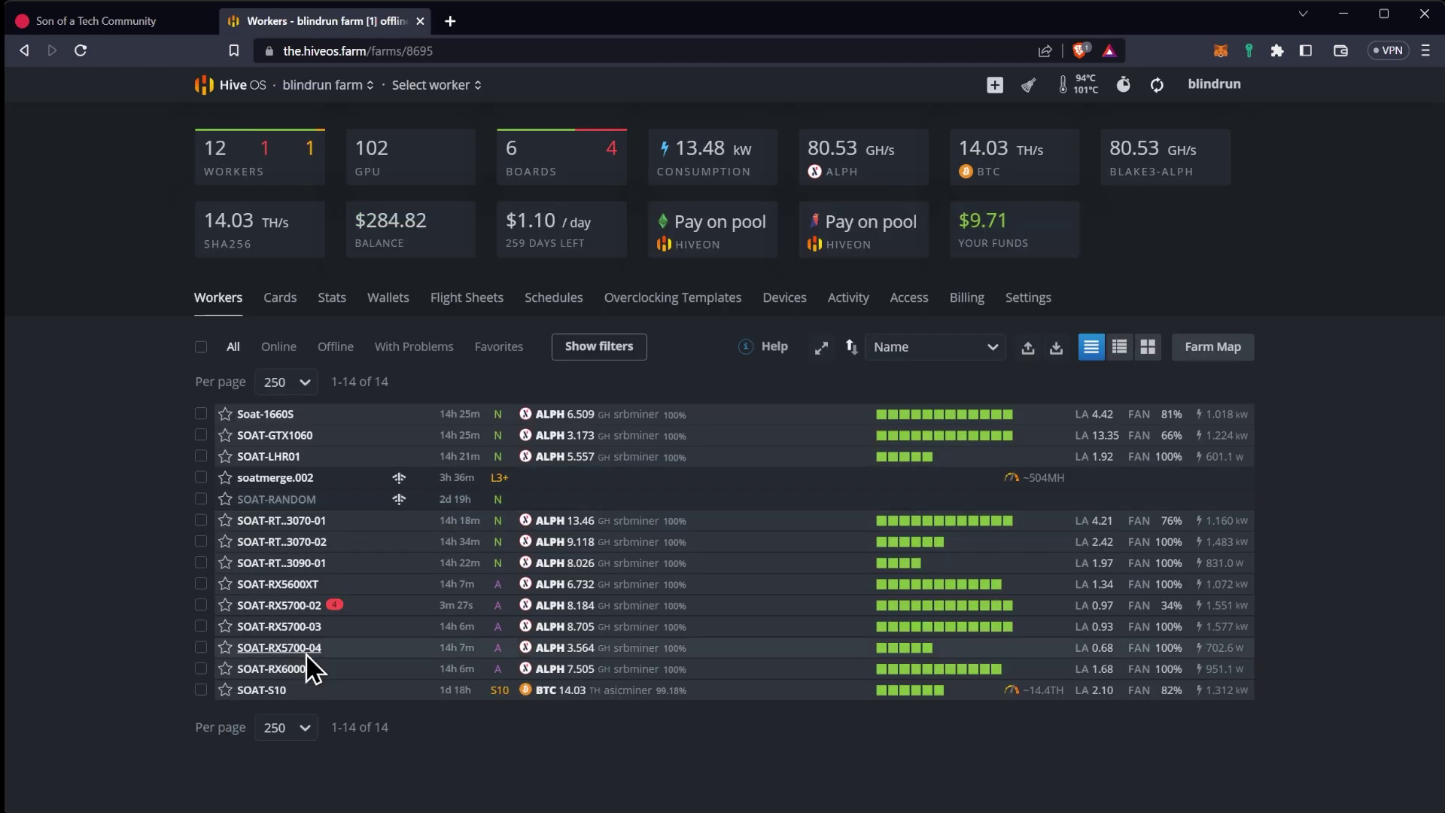
{"action": "left_click", "coordinate": [305, 648]}
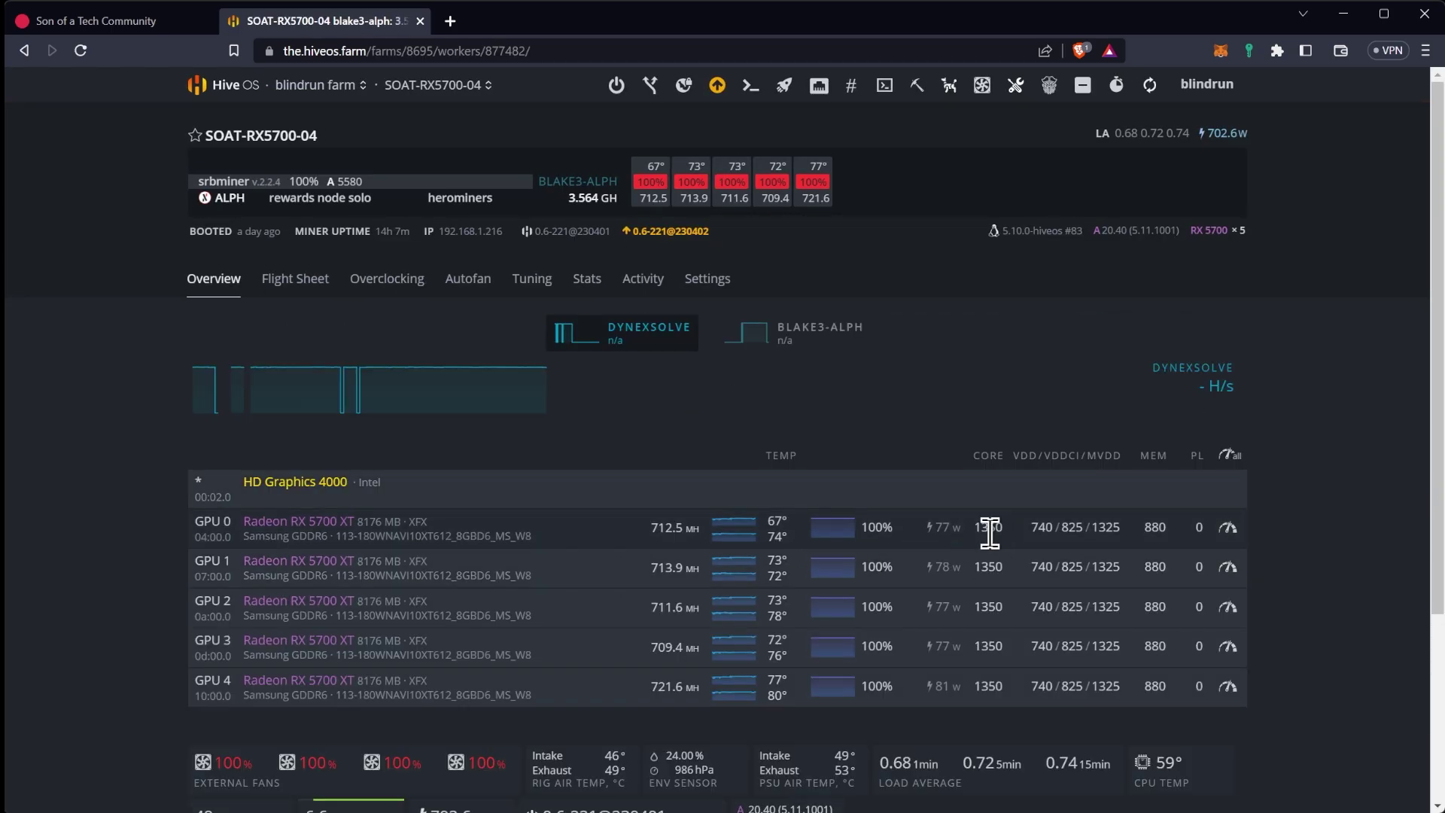